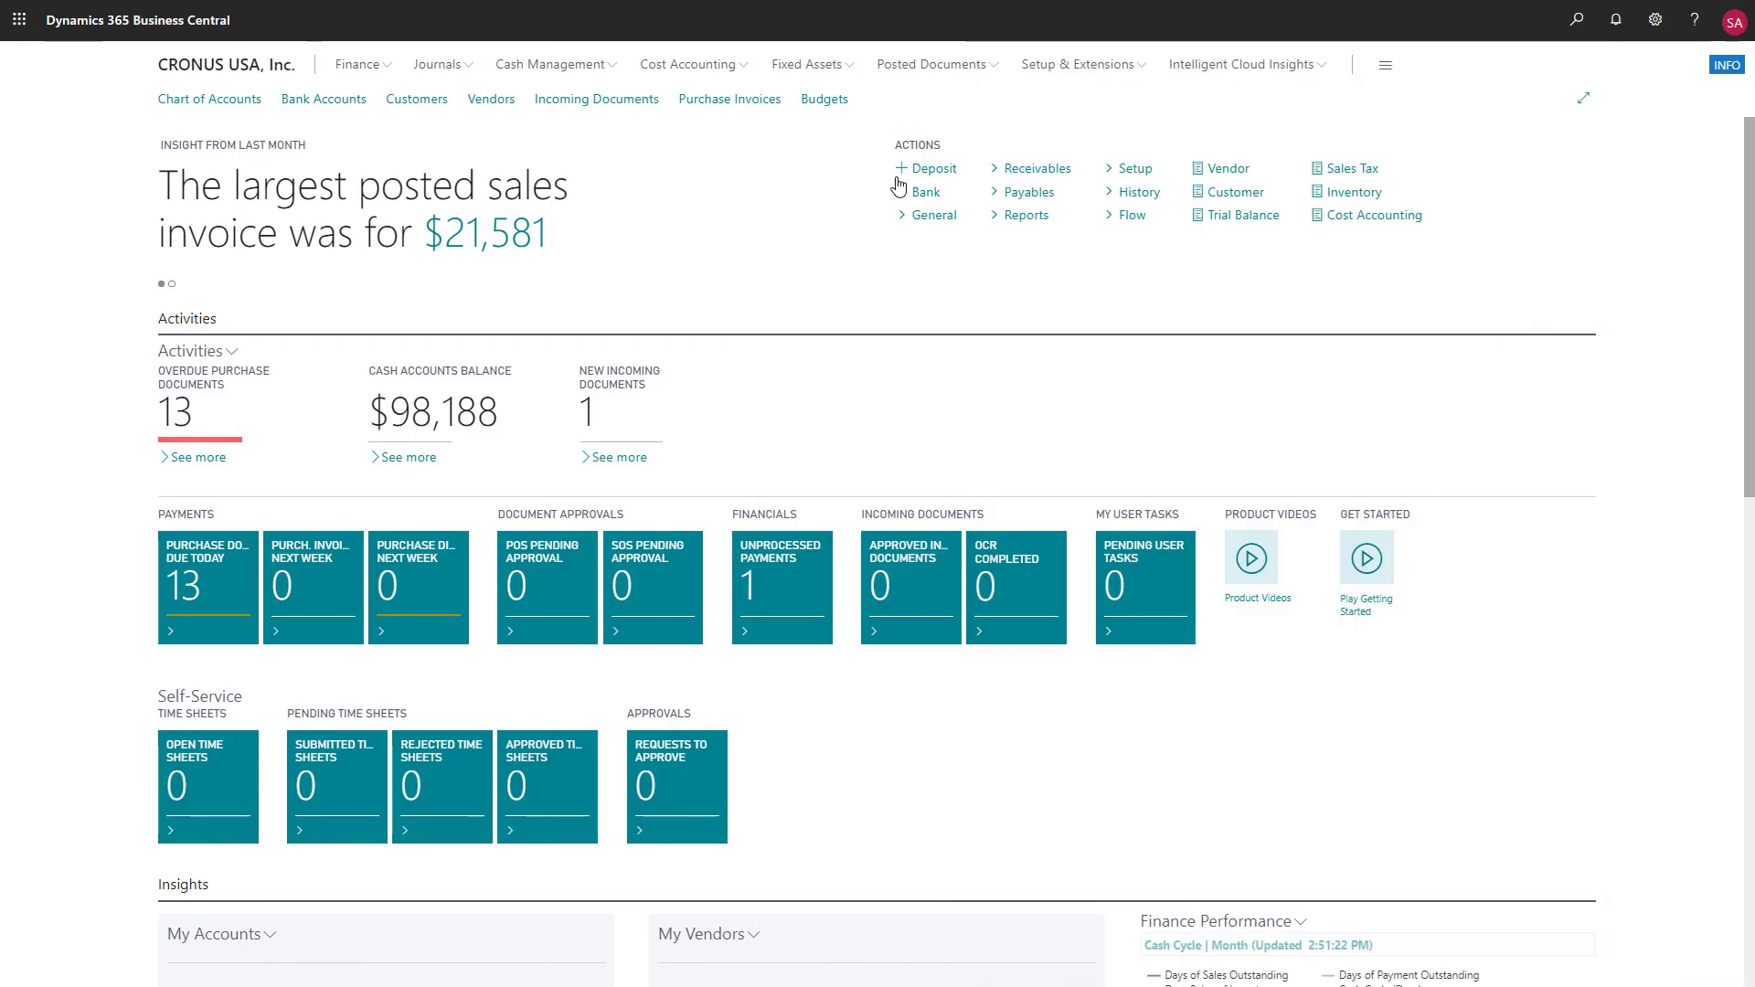
Search for "fixed assets", show all matching pages and tasks, and open Fixed Asset Setup
{"action": "left_click", "coordinate": [850, 71]}
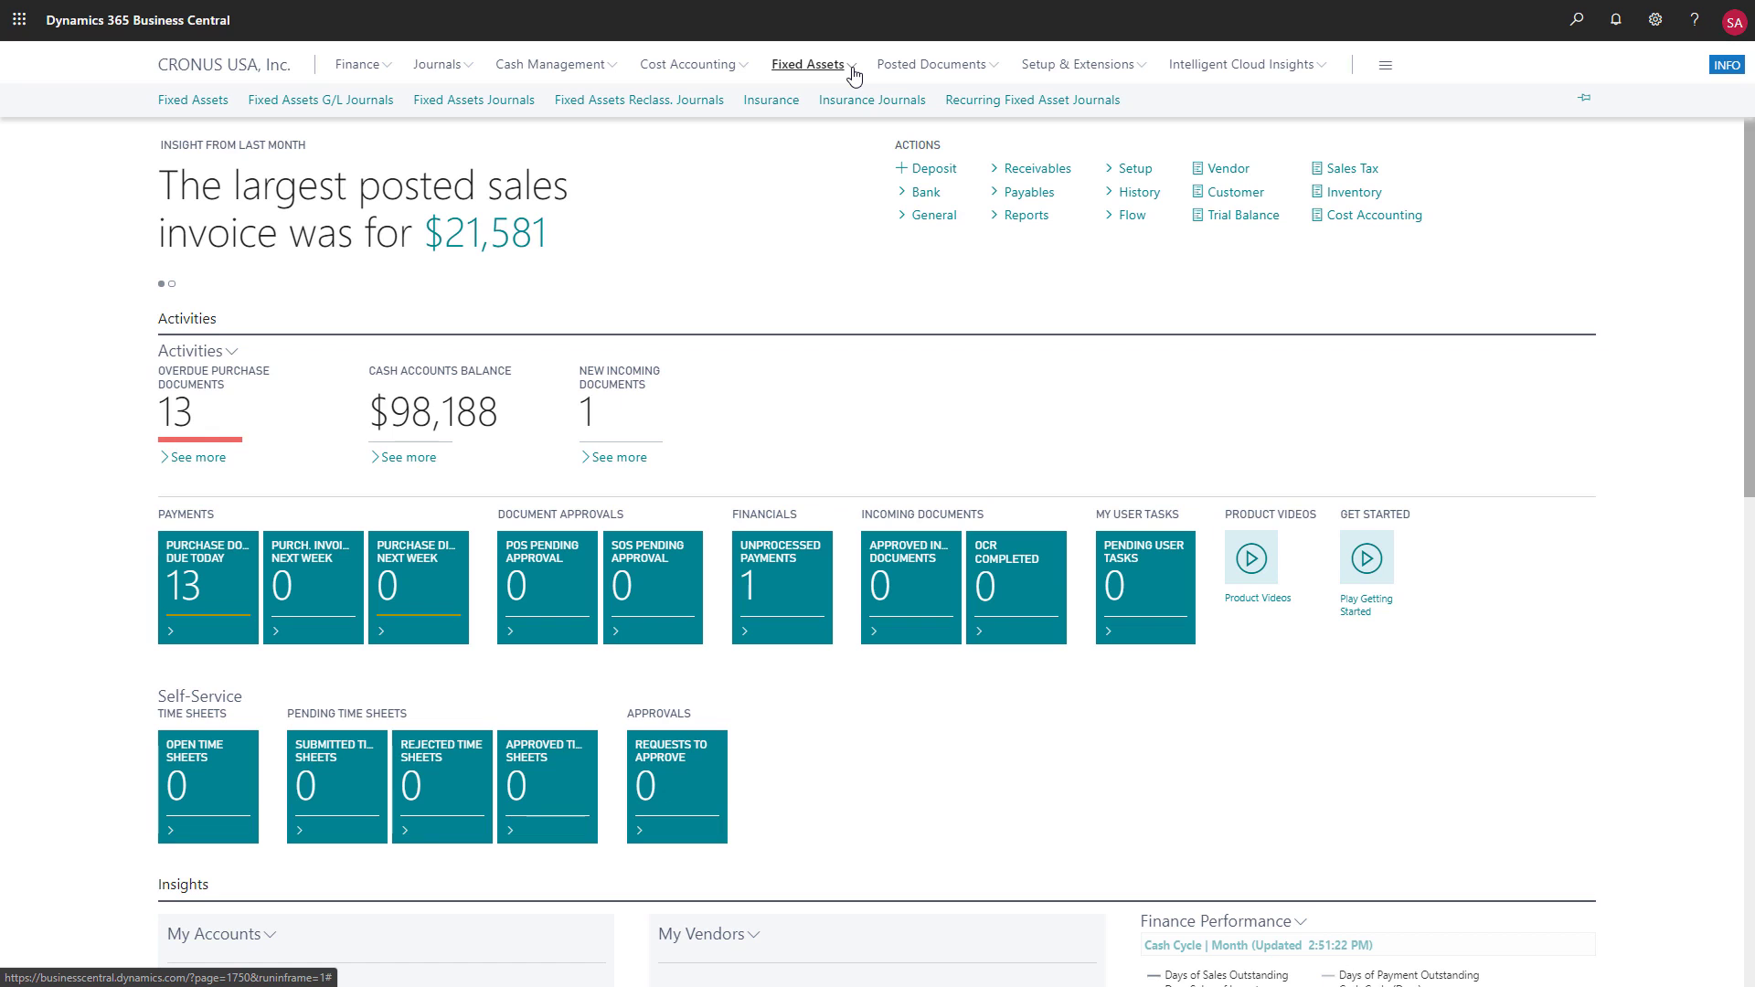
{"action": "left_click", "coordinate": [1577, 21]}
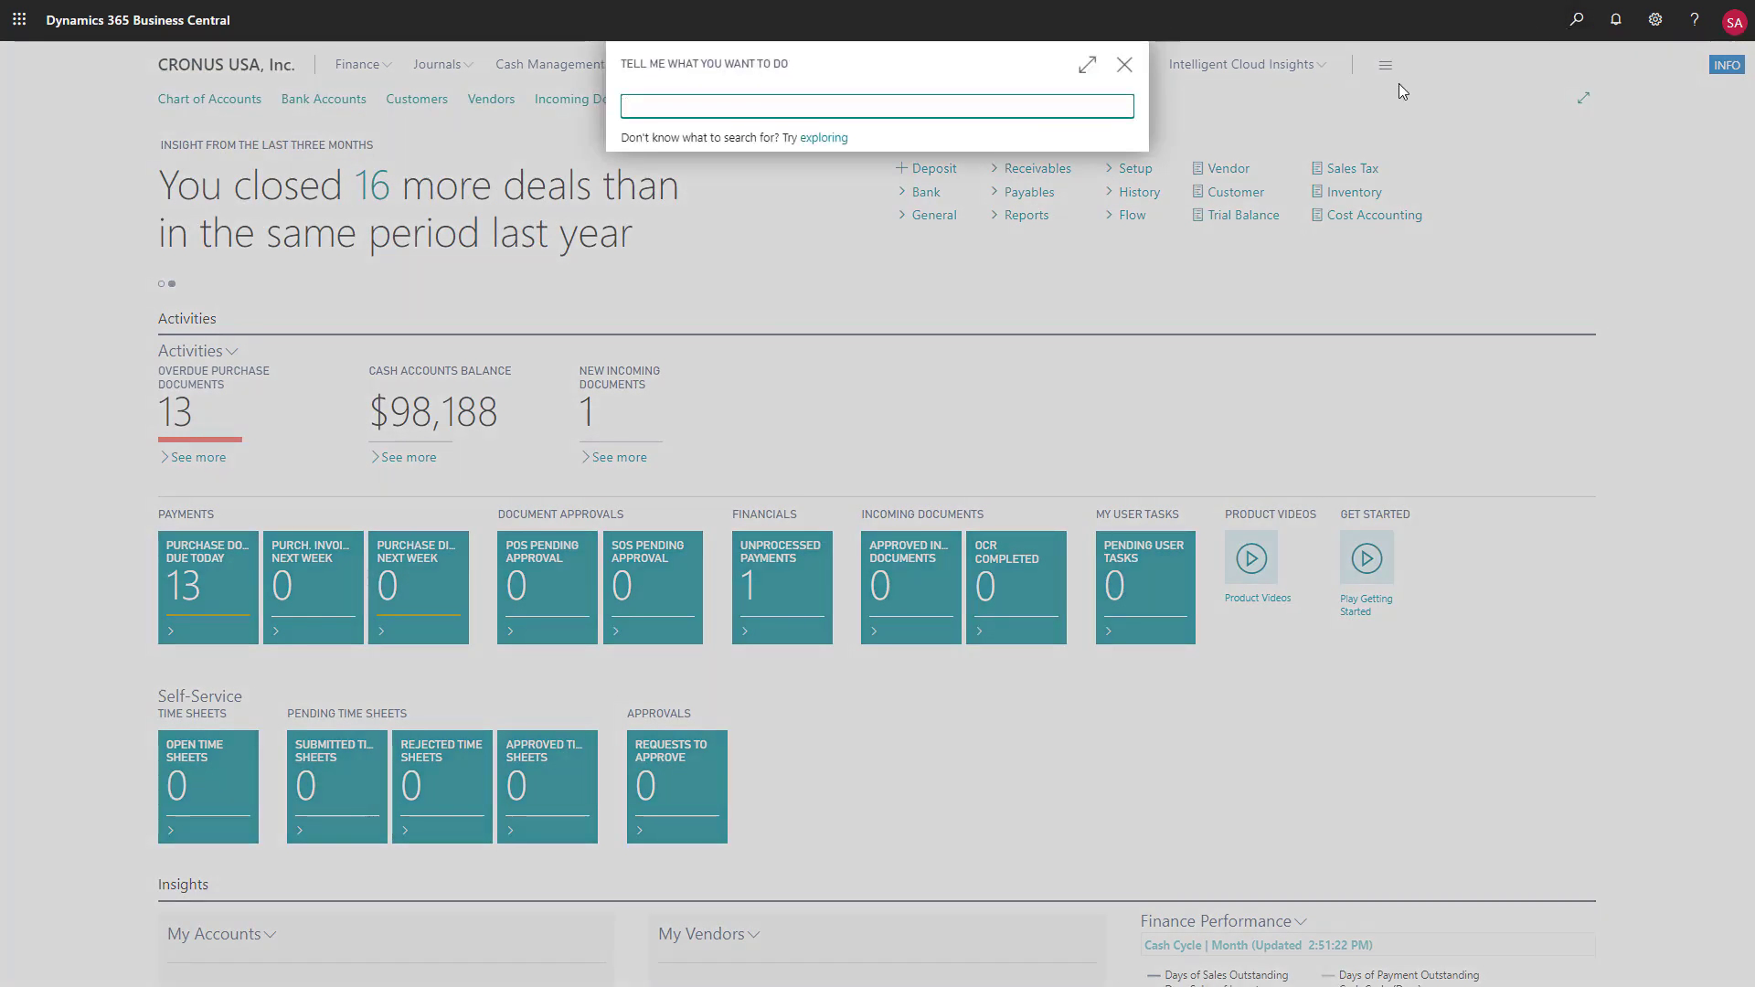
{"action": "type", "text": "fixed assets"}
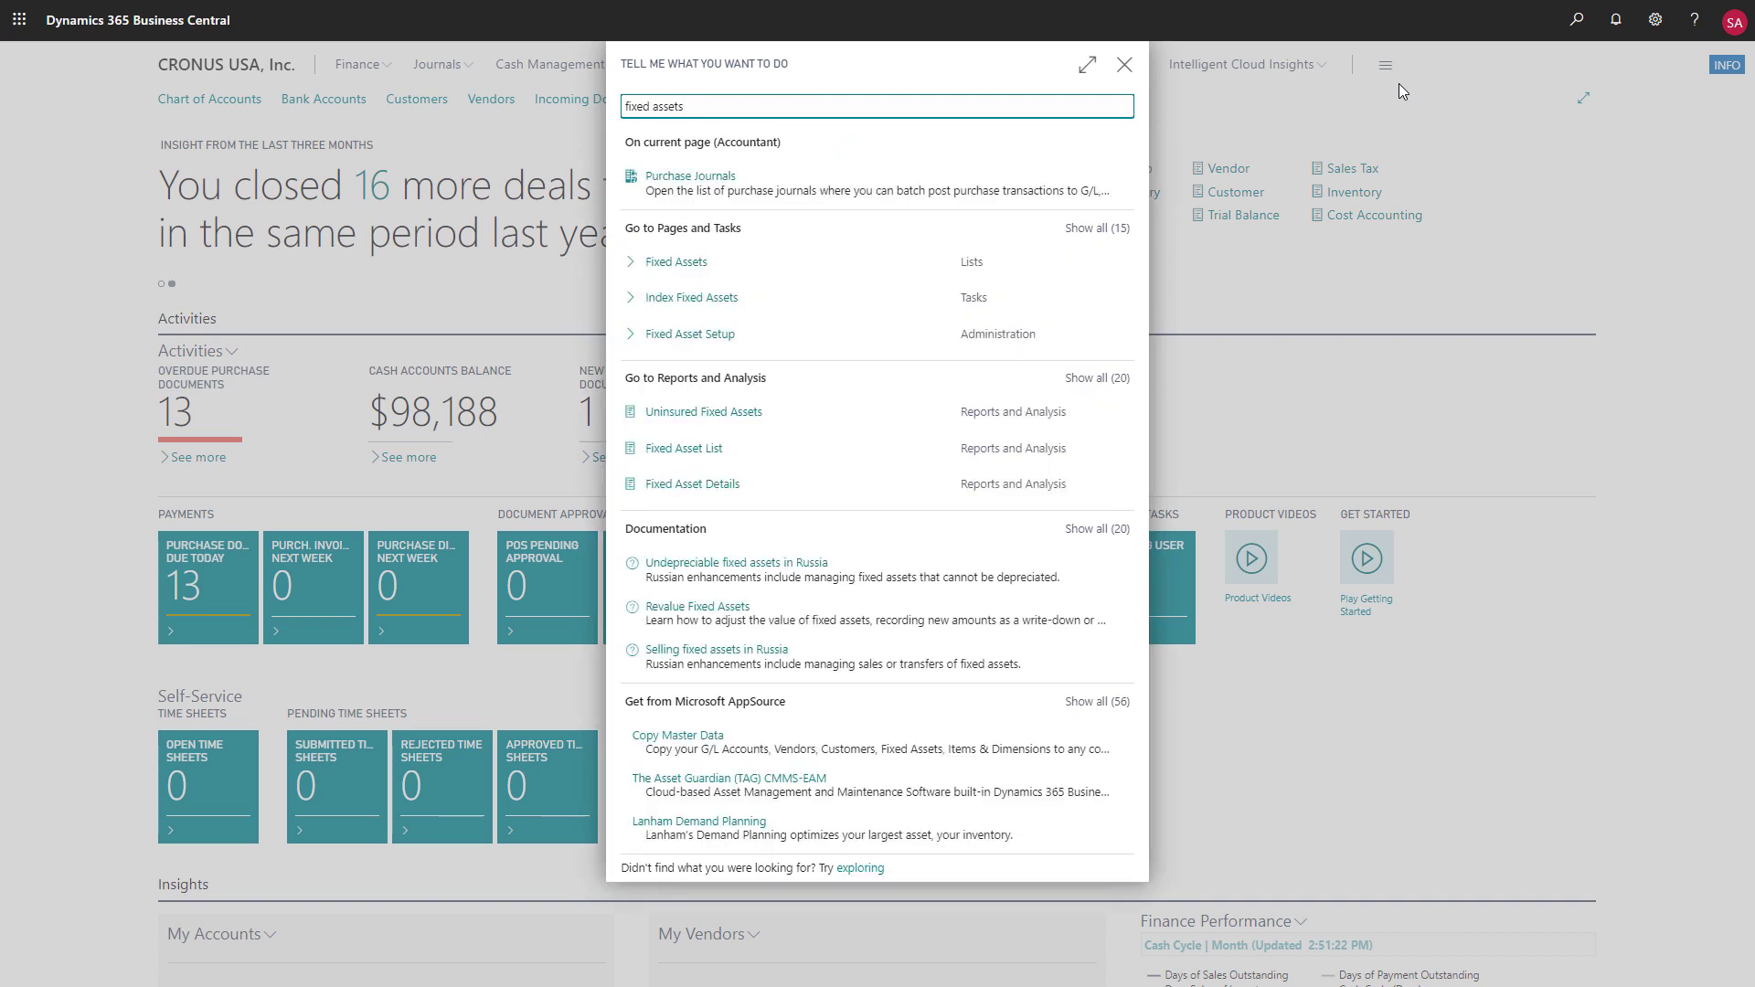
{"action": "left_click", "coordinate": [1097, 228]}
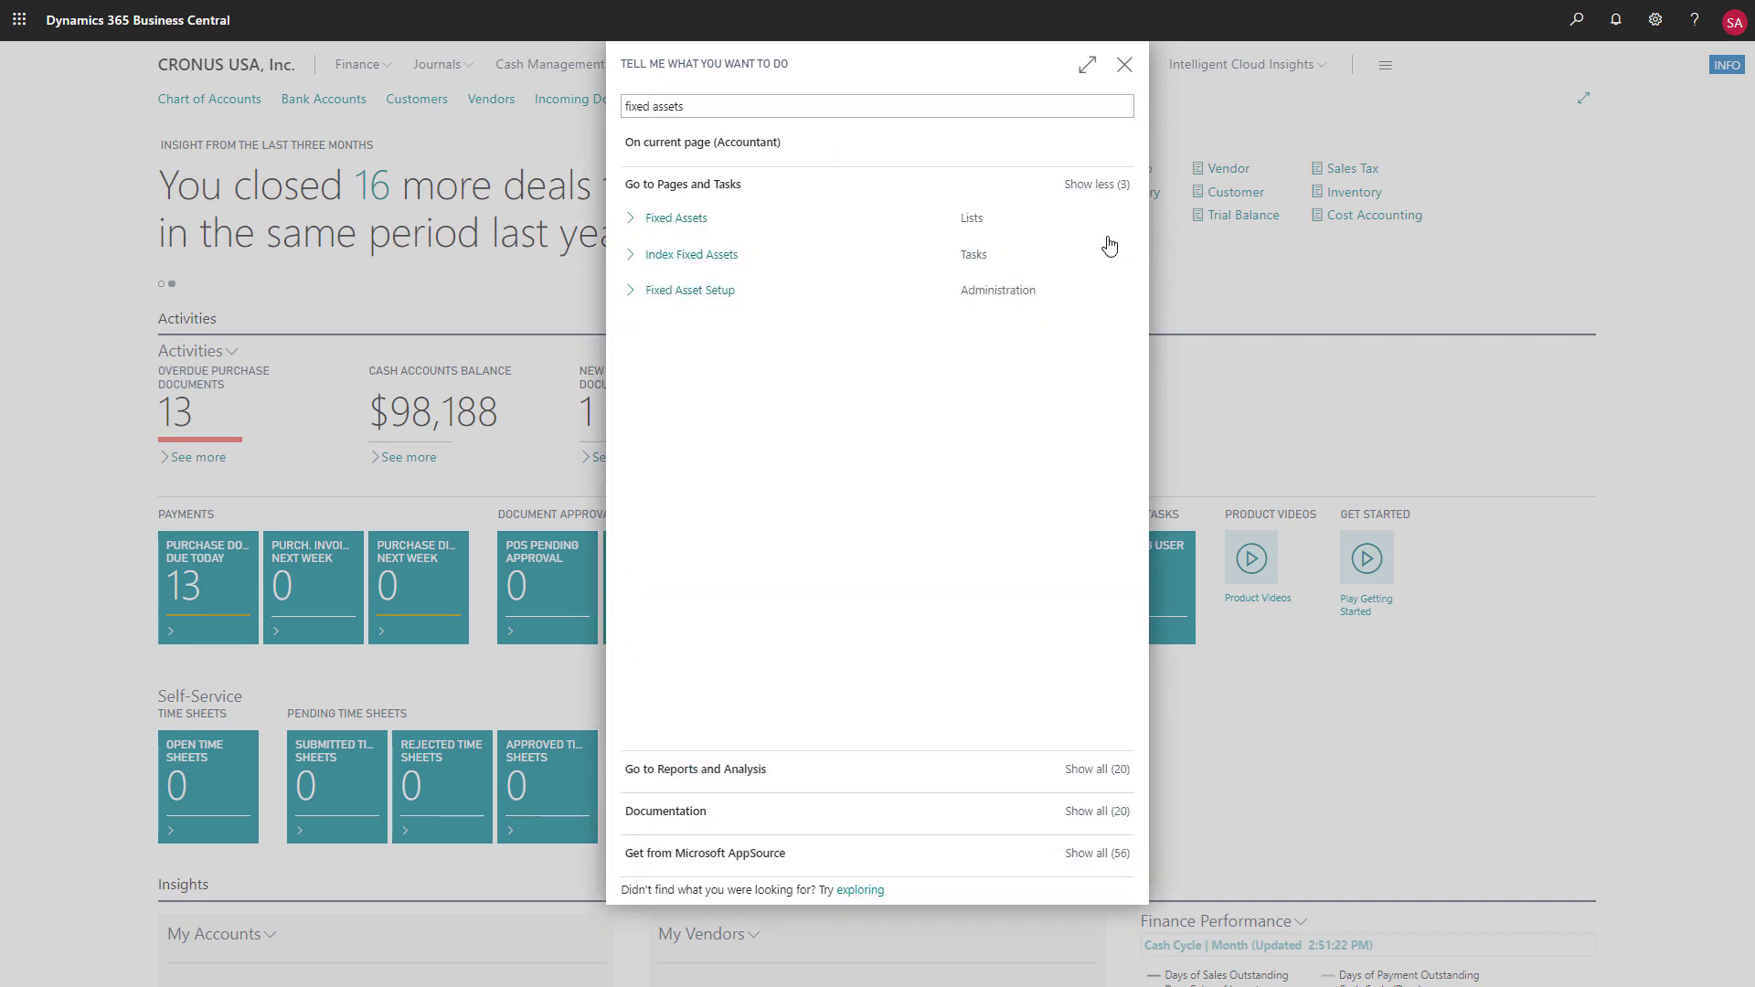
{"action": "left_click", "coordinate": [716, 290]}
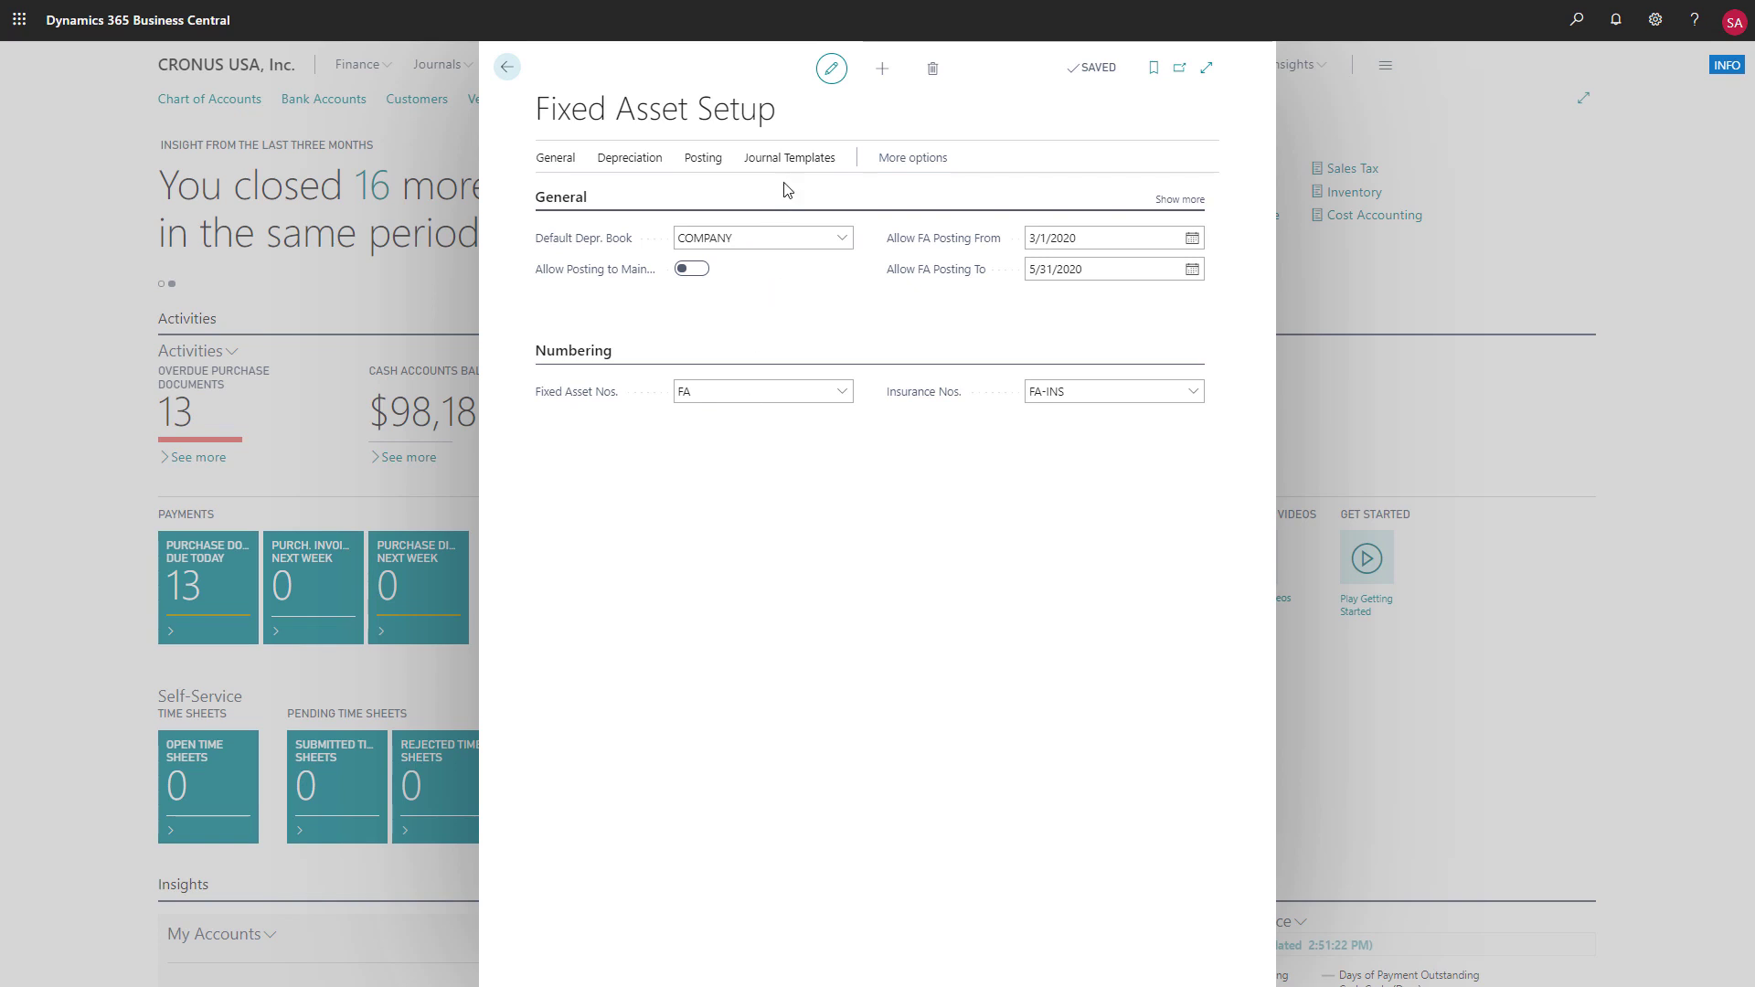
Review the FA Subclasses list from Fixed Asset Setup, checking class codes and default posting groups, and return to the setup page
{"action": "left_click", "coordinate": [786, 159]}
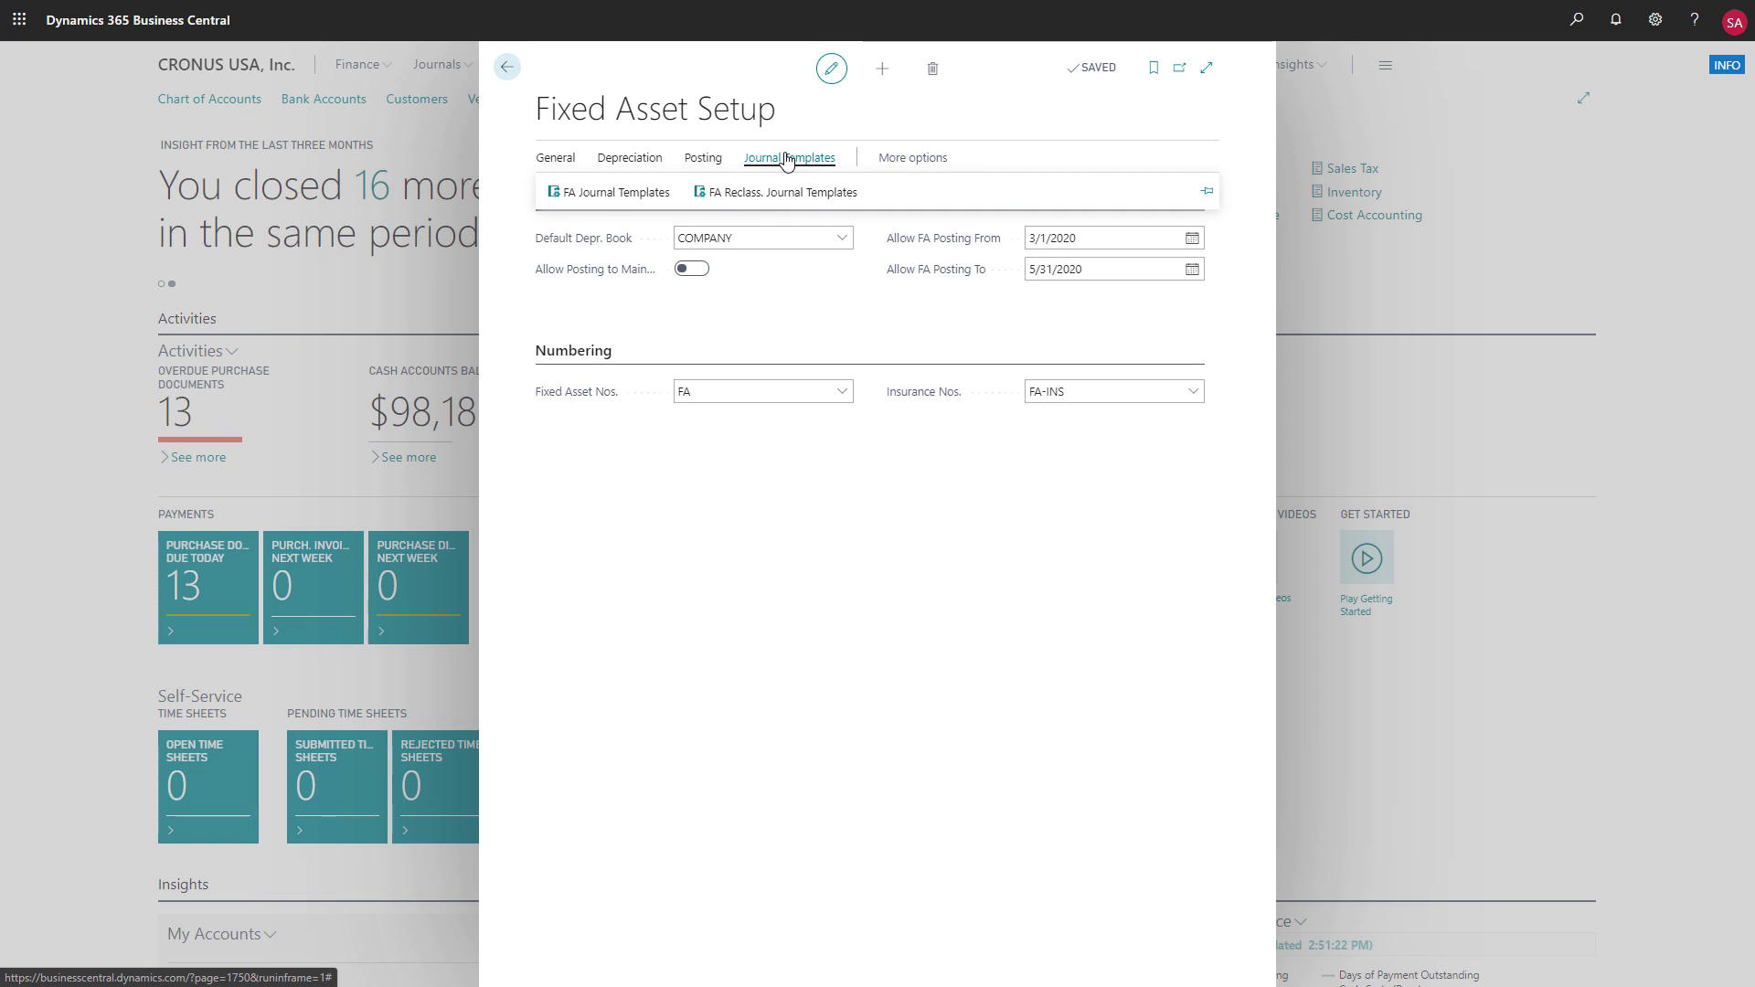
{"action": "left_click", "coordinate": [546, 161]}
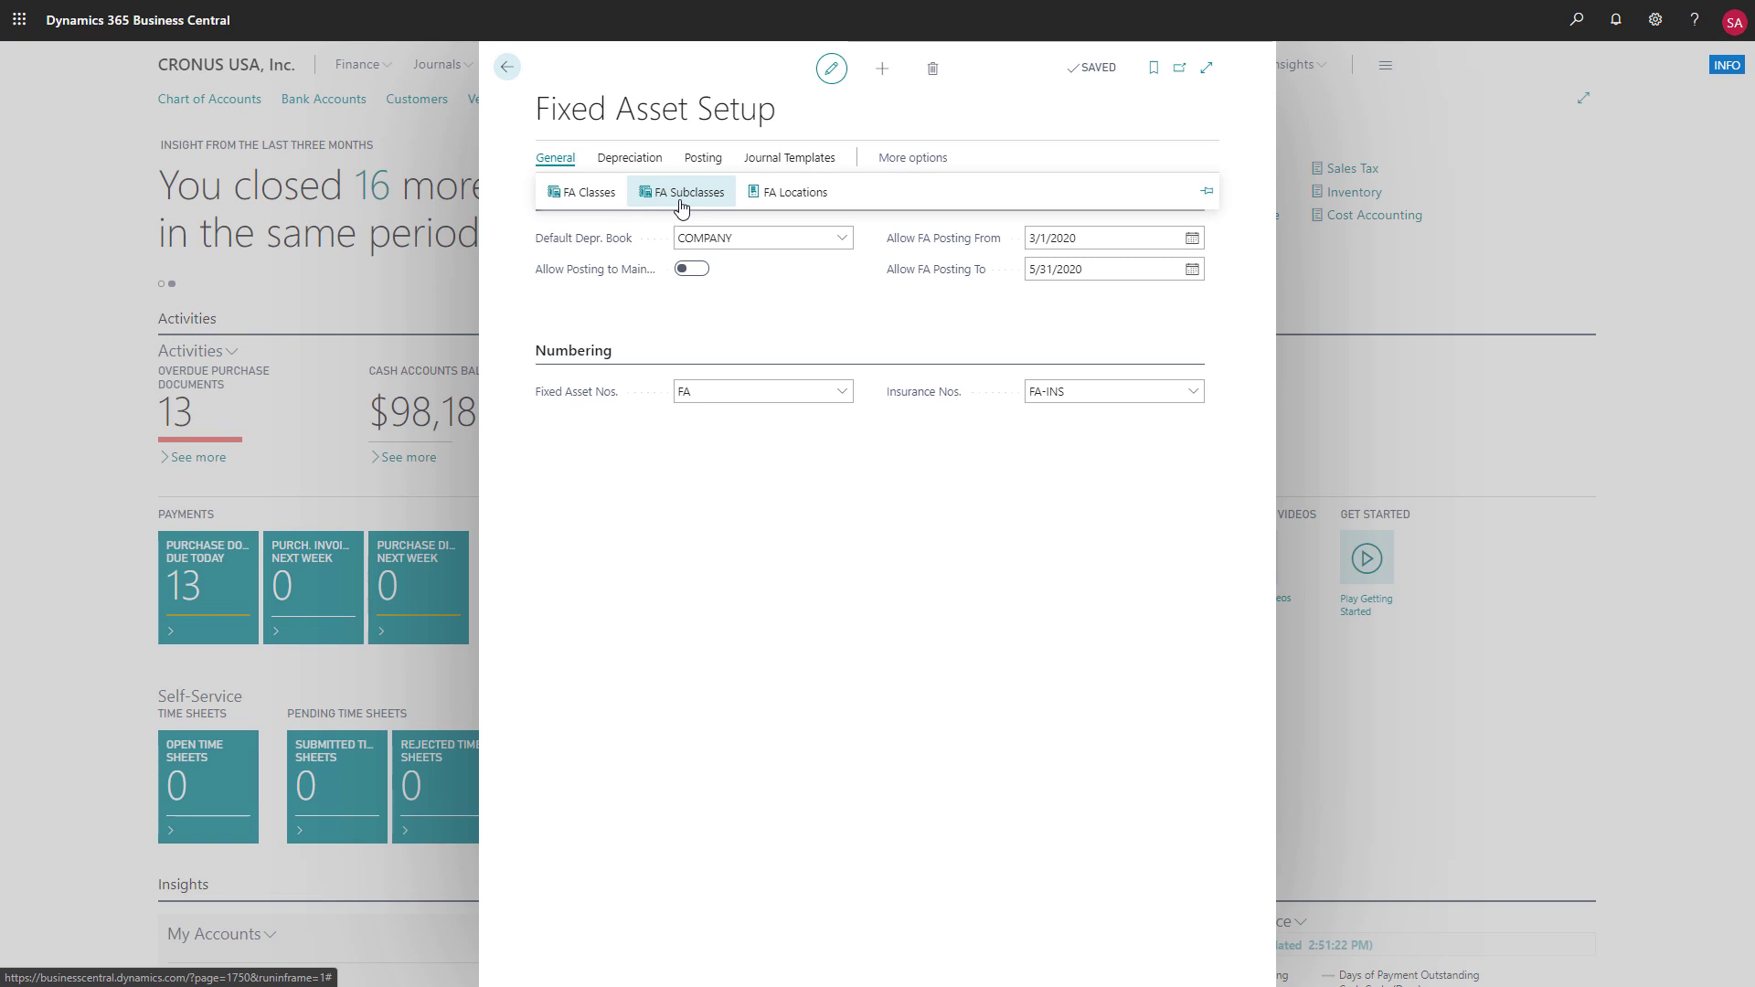
{"action": "left_click", "coordinate": [683, 199]}
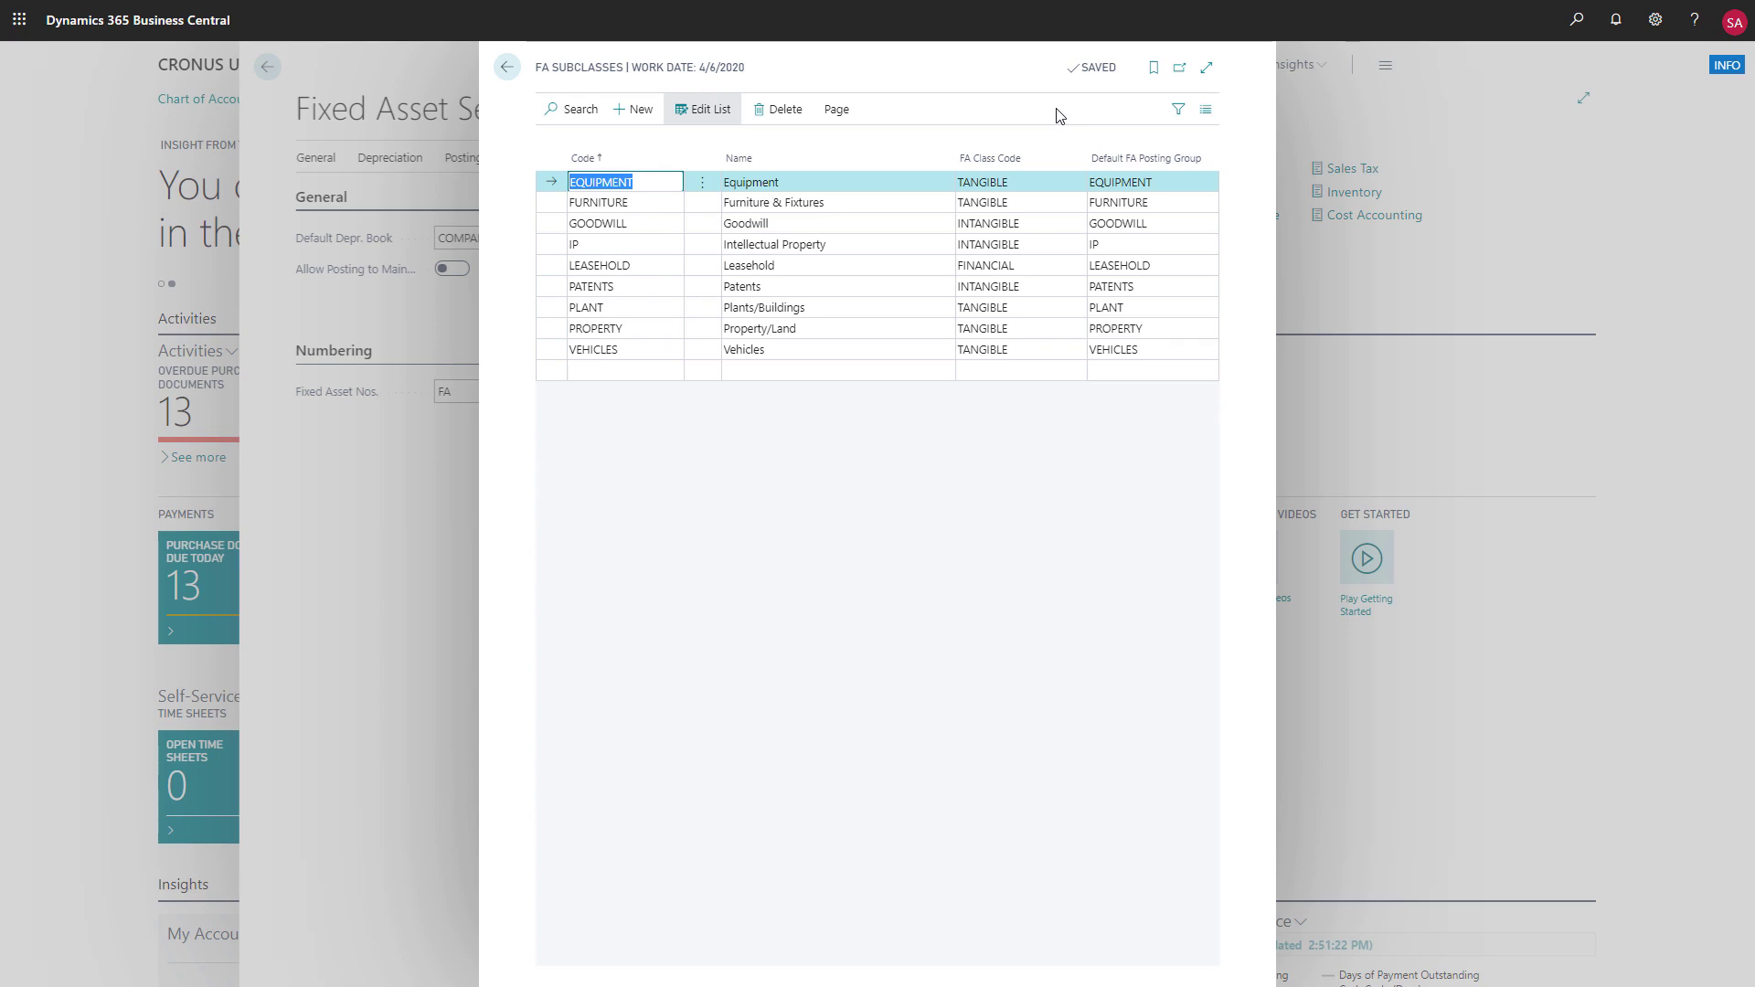
{"action": "left_click", "coordinate": [507, 69]}
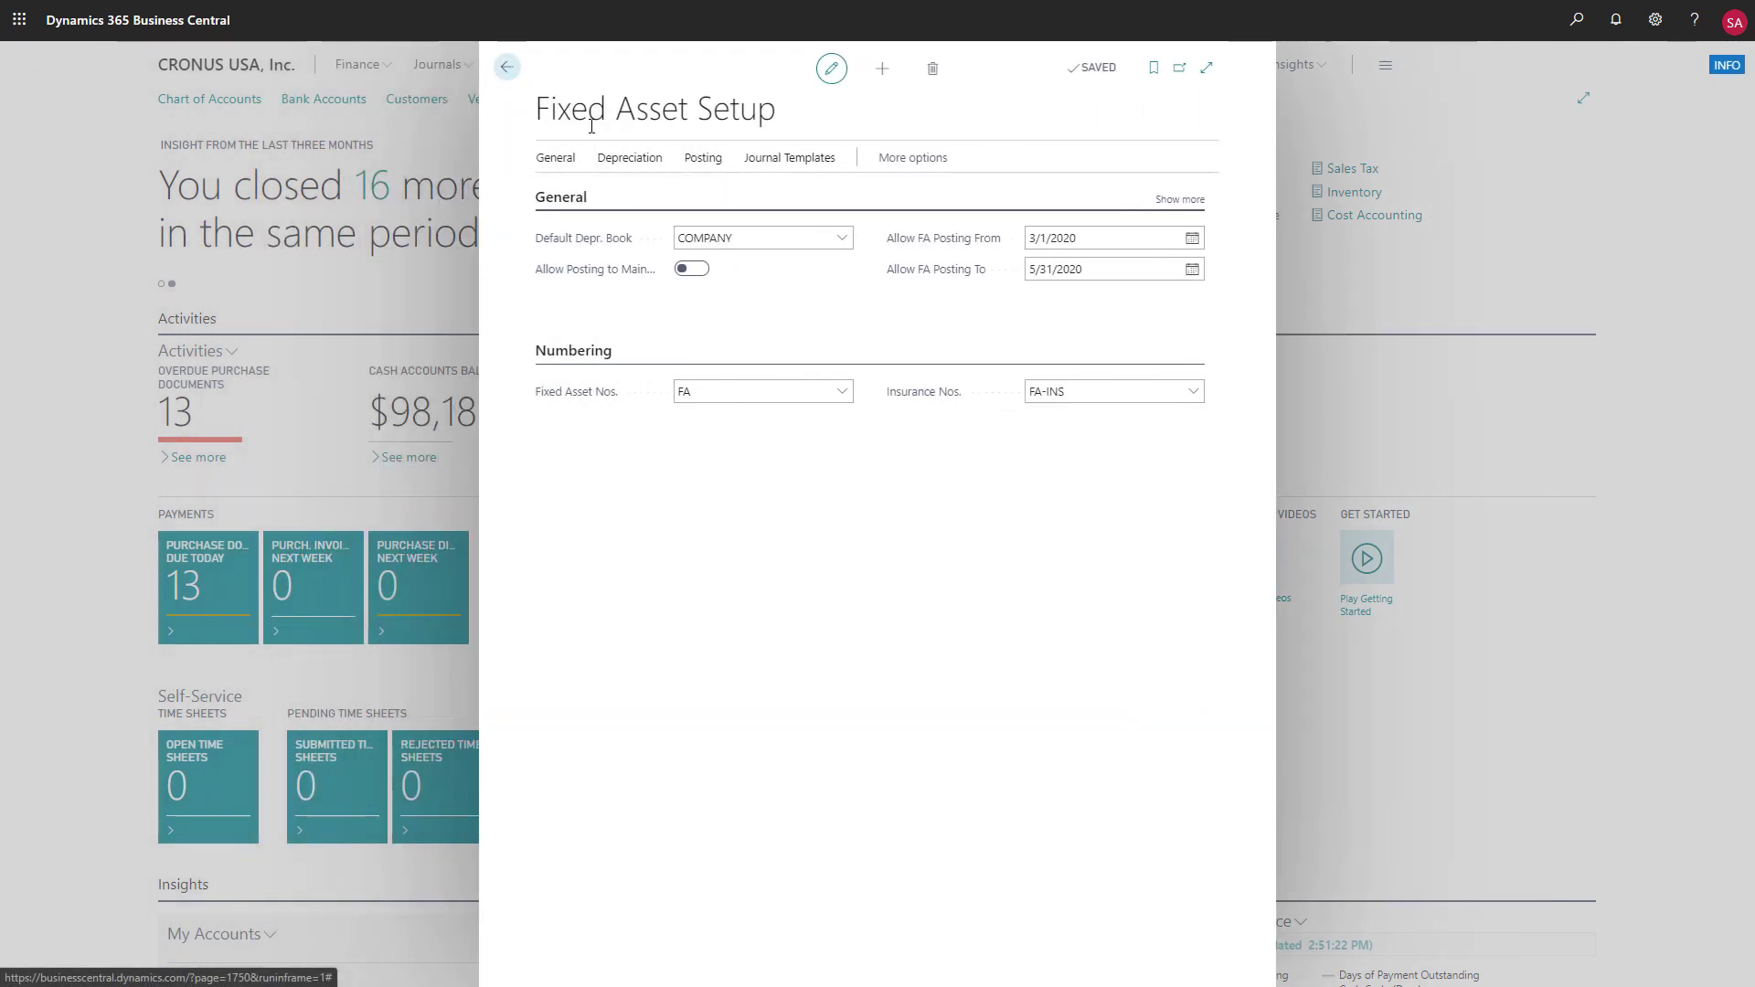
Review the accounts assigned in the FA Posting Groups list, then close Fixed Asset Setup to return to the home page
{"action": "left_click", "coordinate": [706, 168]}
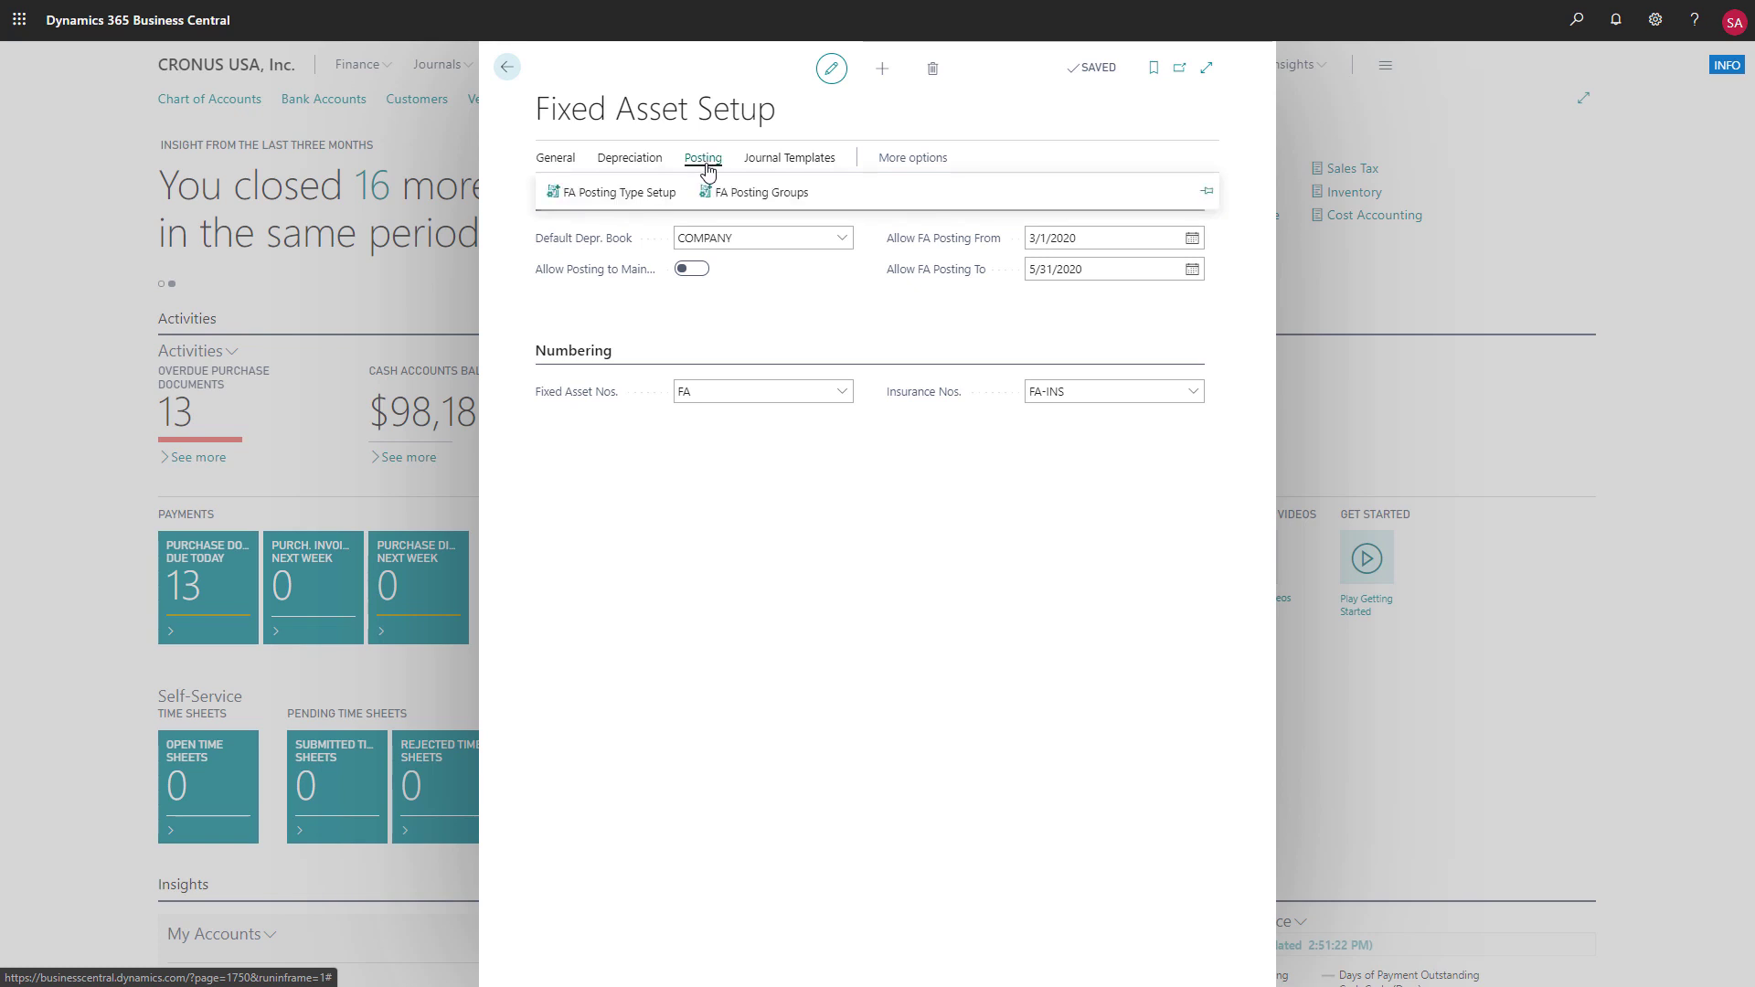
{"action": "left_click", "coordinate": [722, 194]}
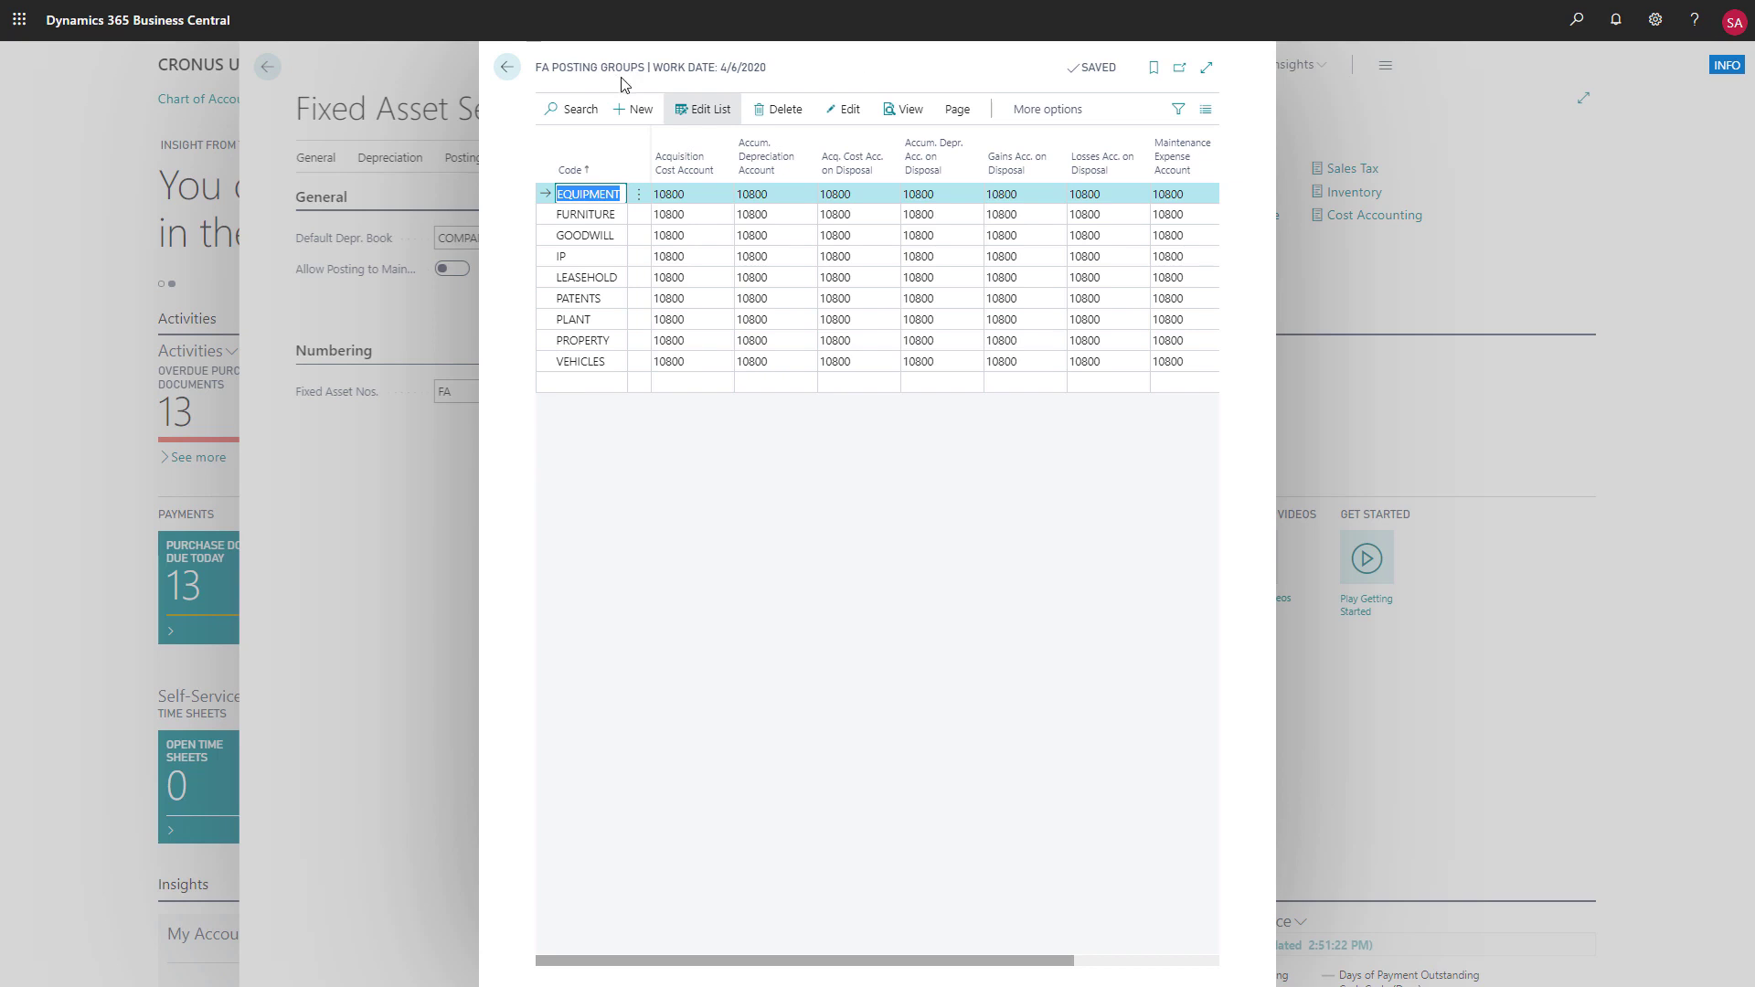
{"action": "left_click", "coordinate": [507, 66]}
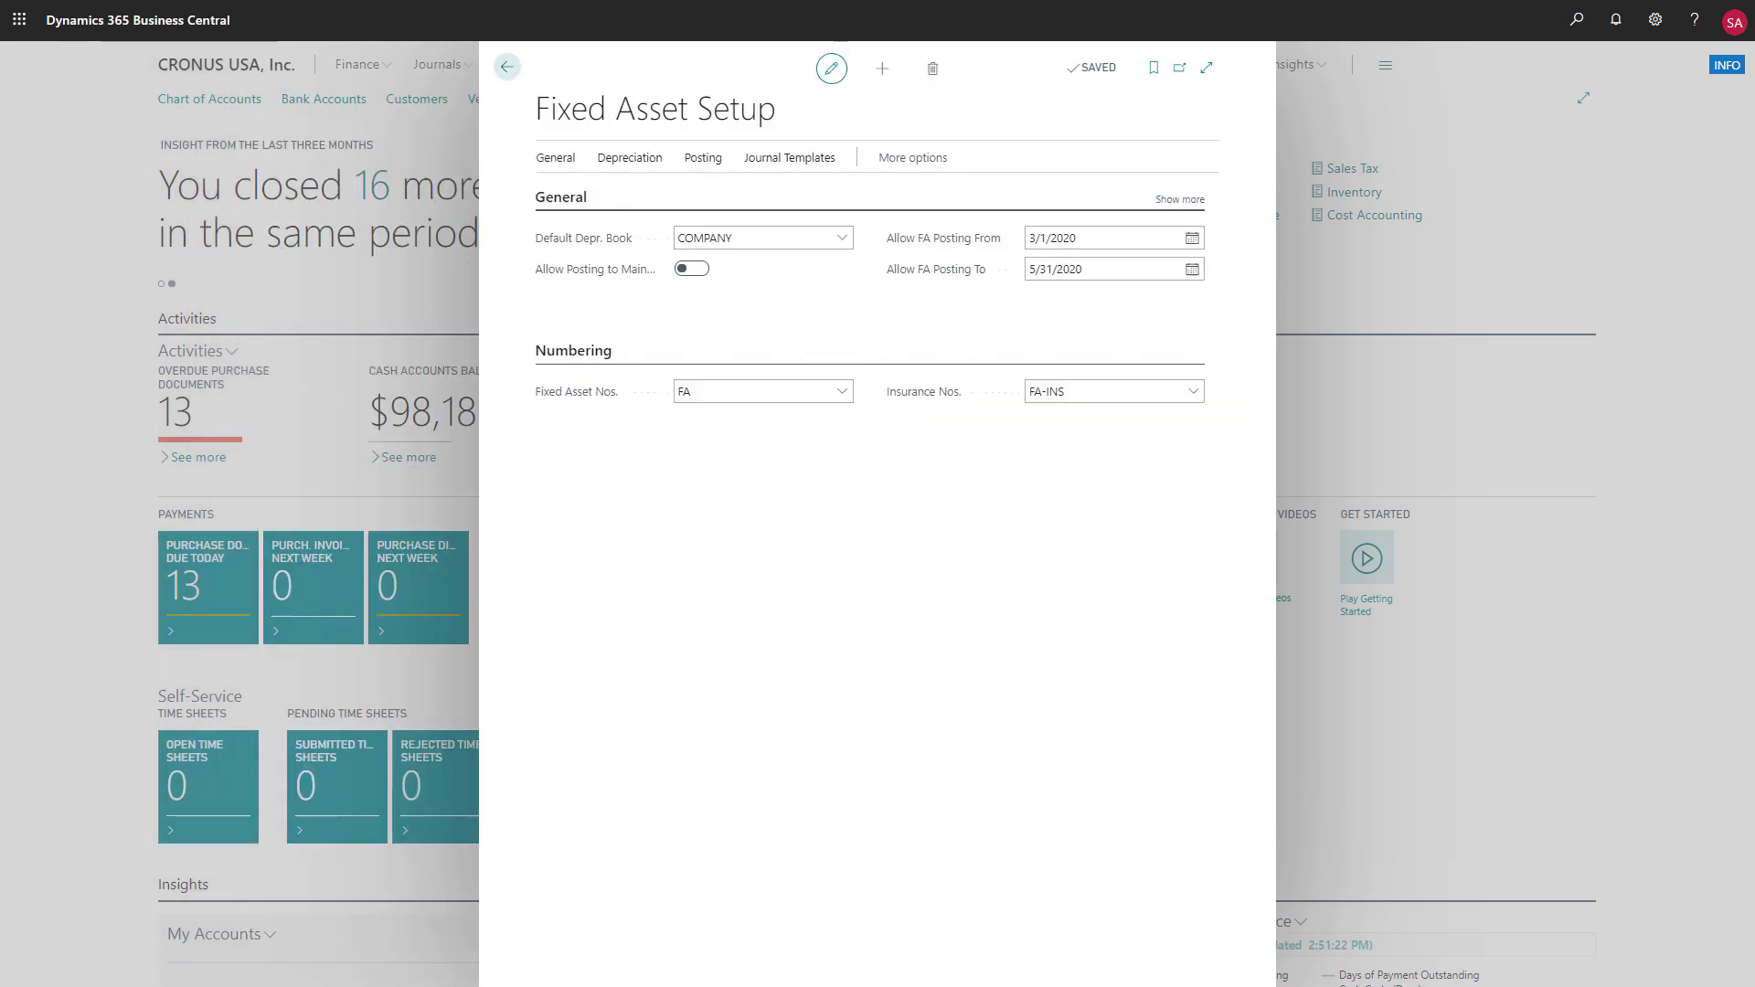
{"action": "left_click", "coordinate": [508, 70]}
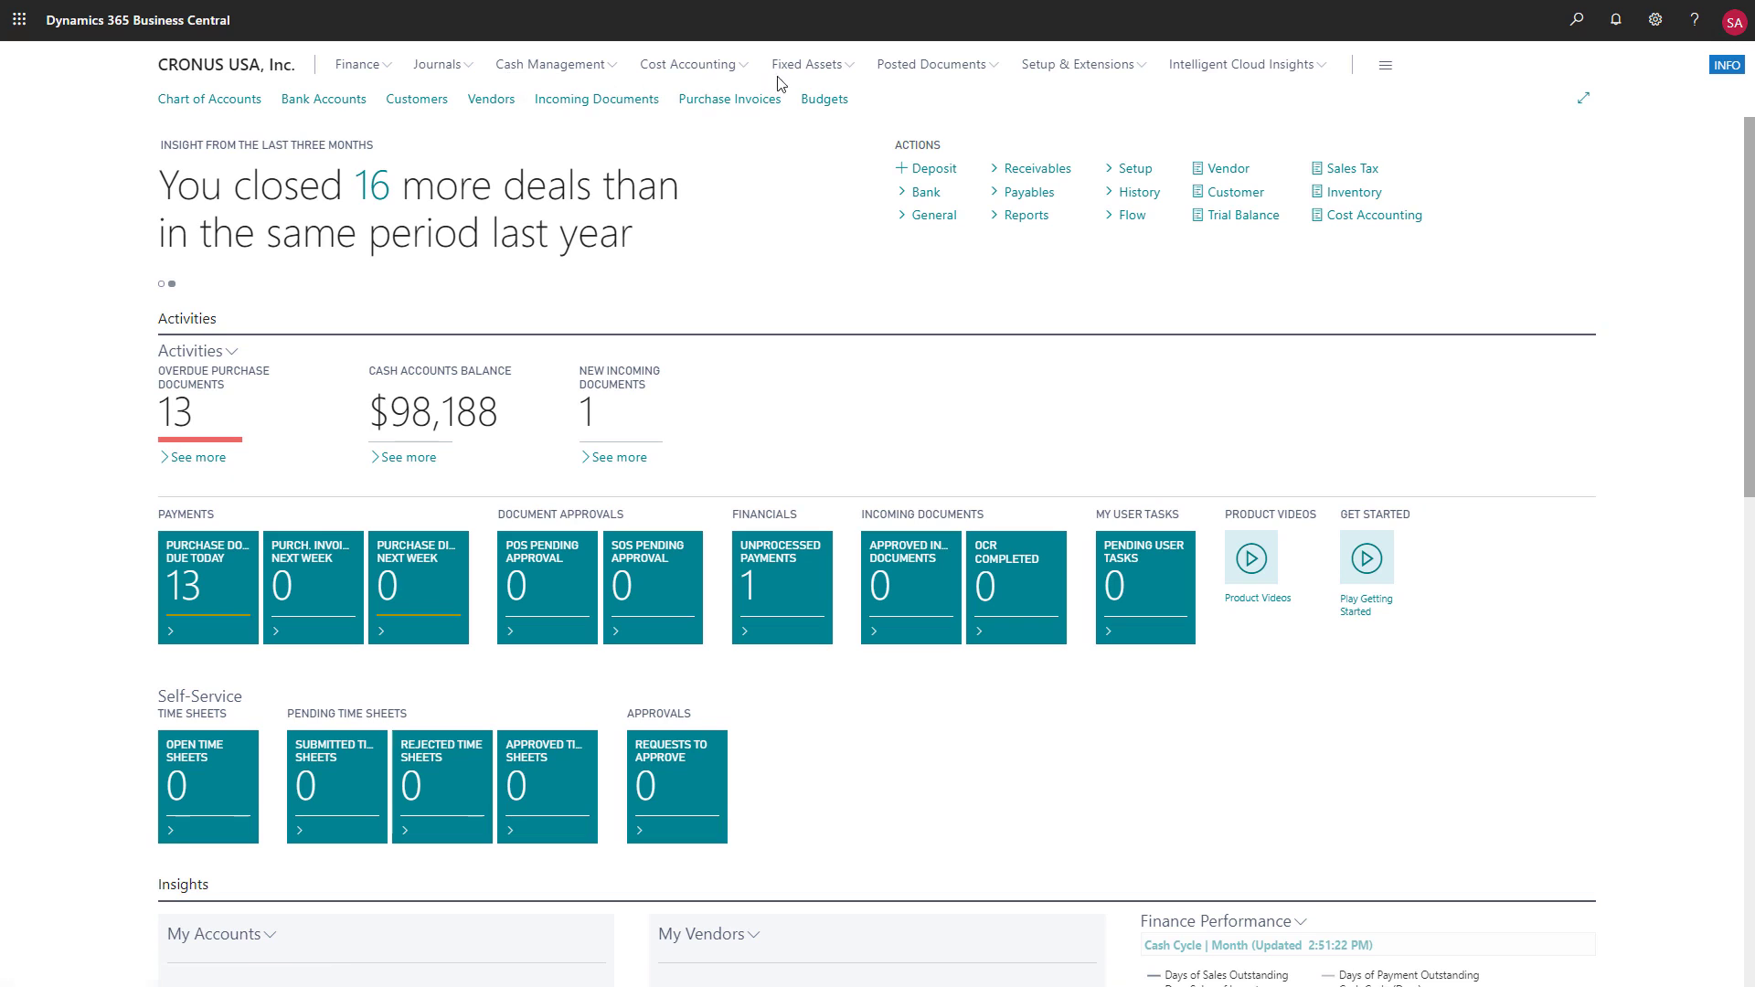
Create a new fixed asset from the Fixed Assets list with description "Delivery Van" and FA subclass code VEHICLES
{"action": "left_click", "coordinate": [834, 71]}
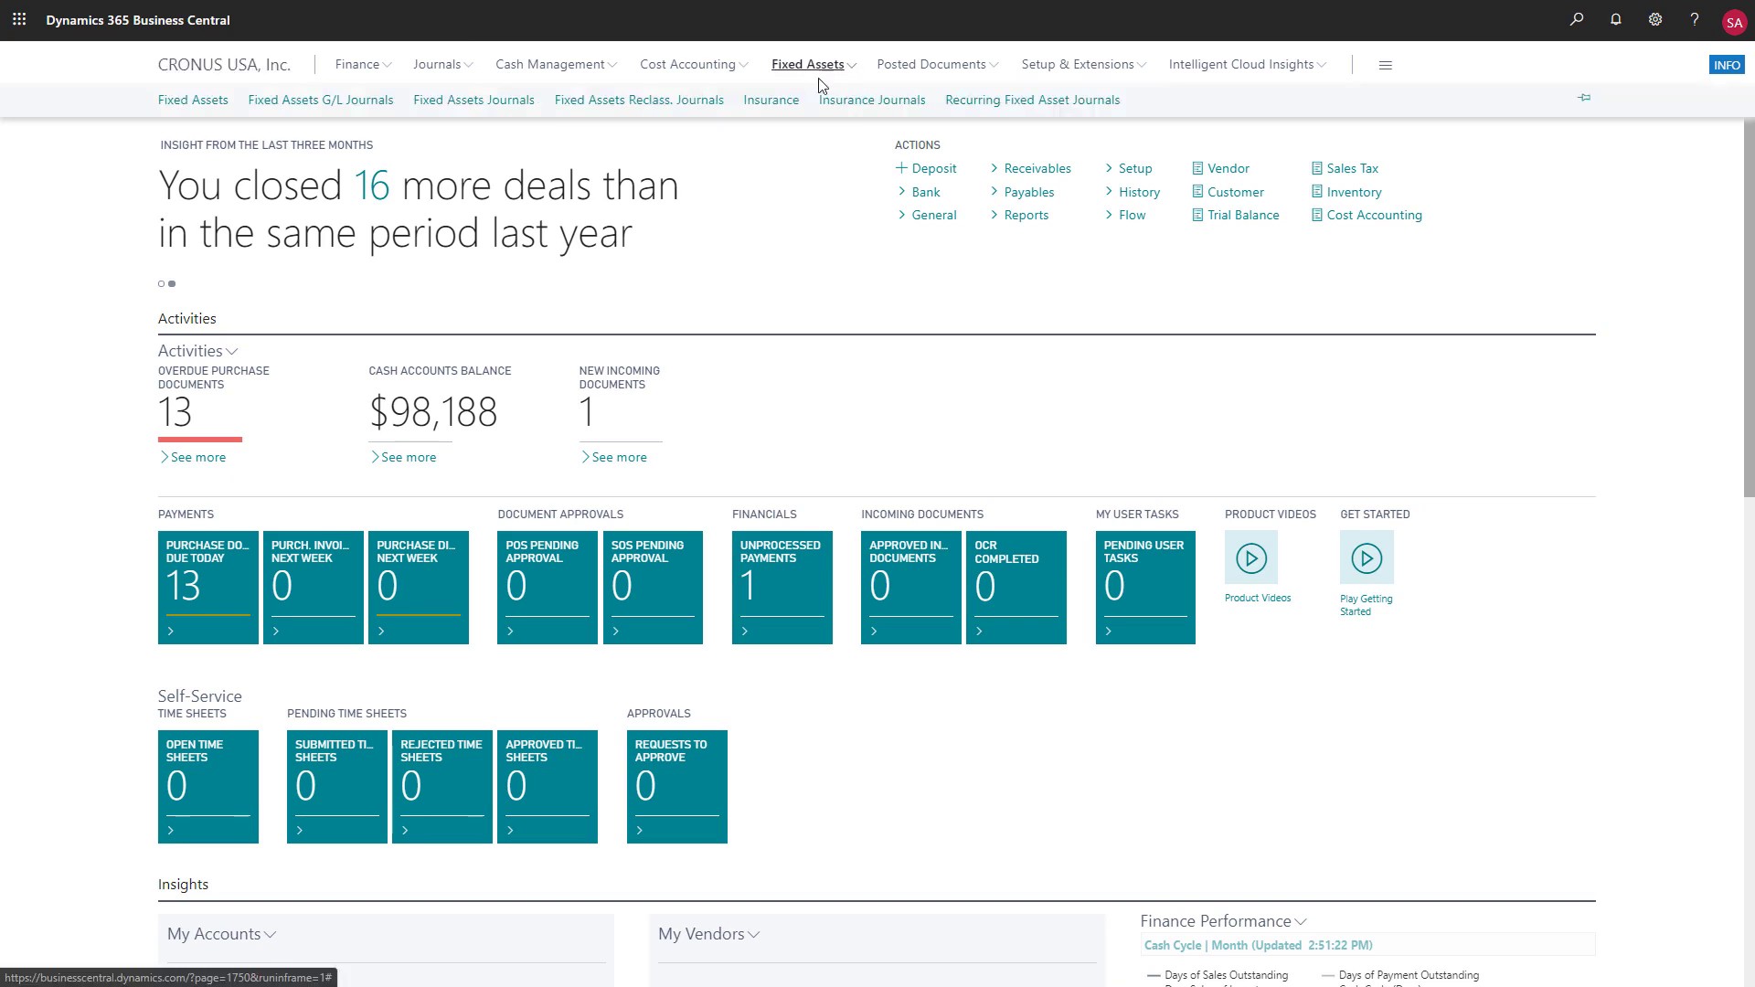
{"action": "left_click", "coordinate": [212, 108]}
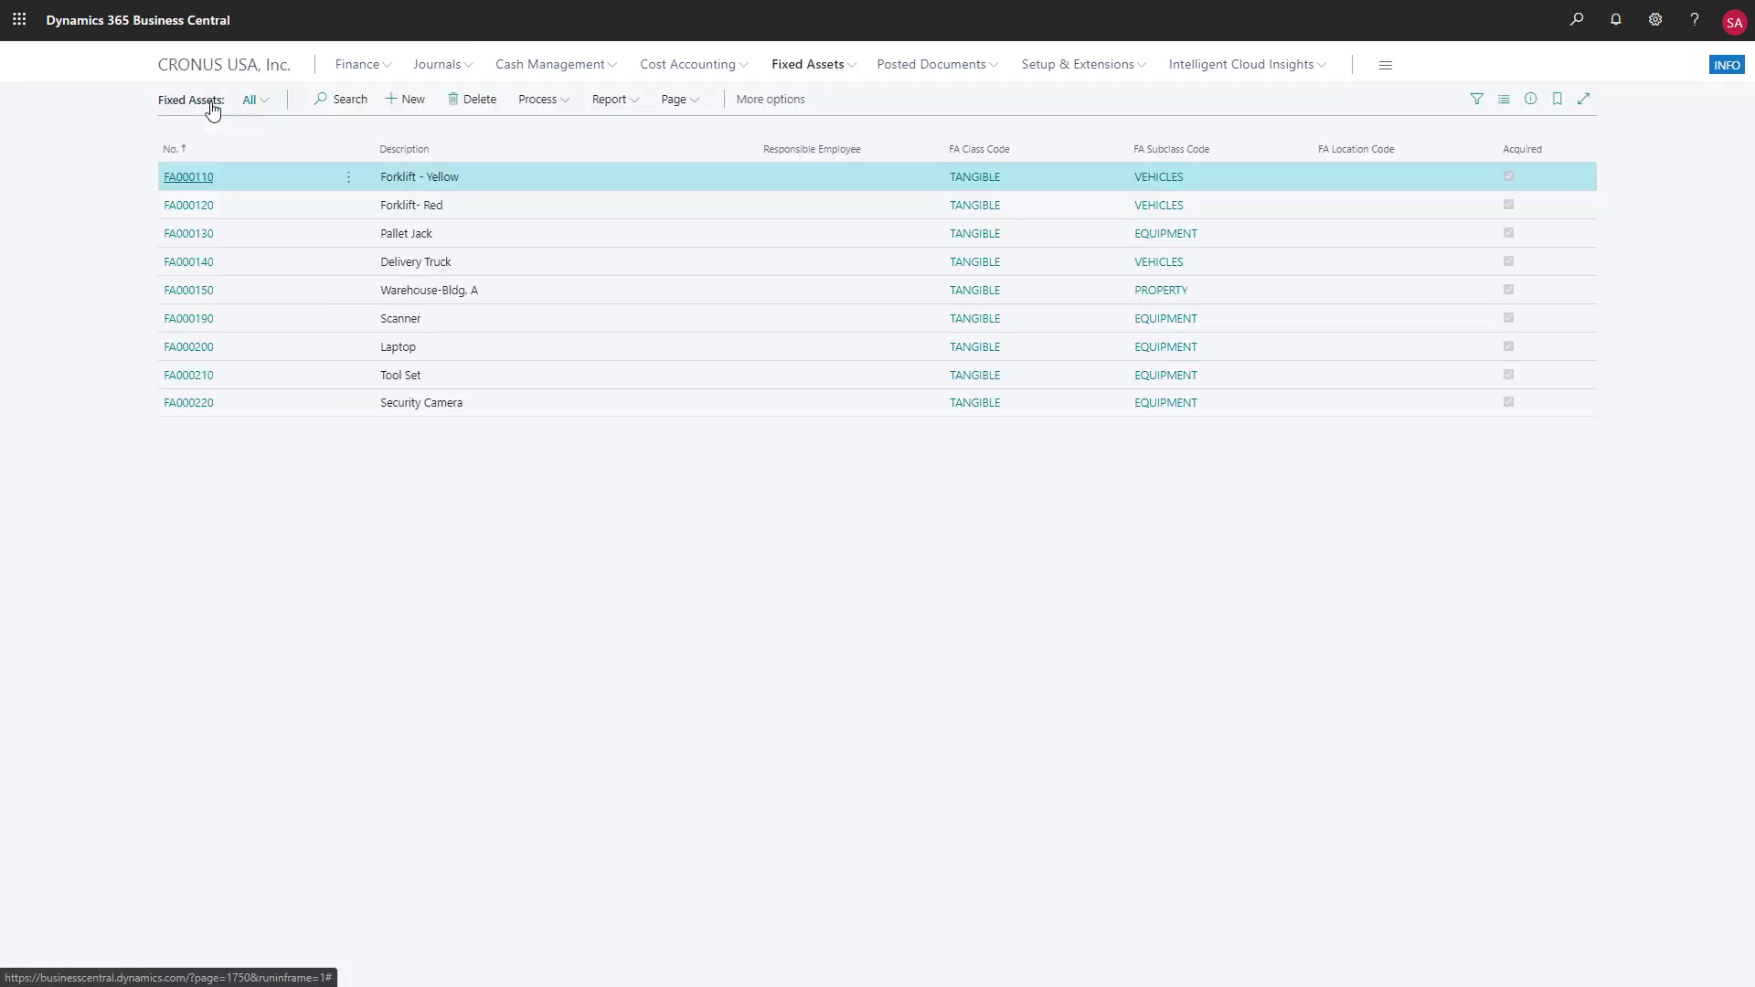
{"action": "left_click", "coordinate": [408, 111]}
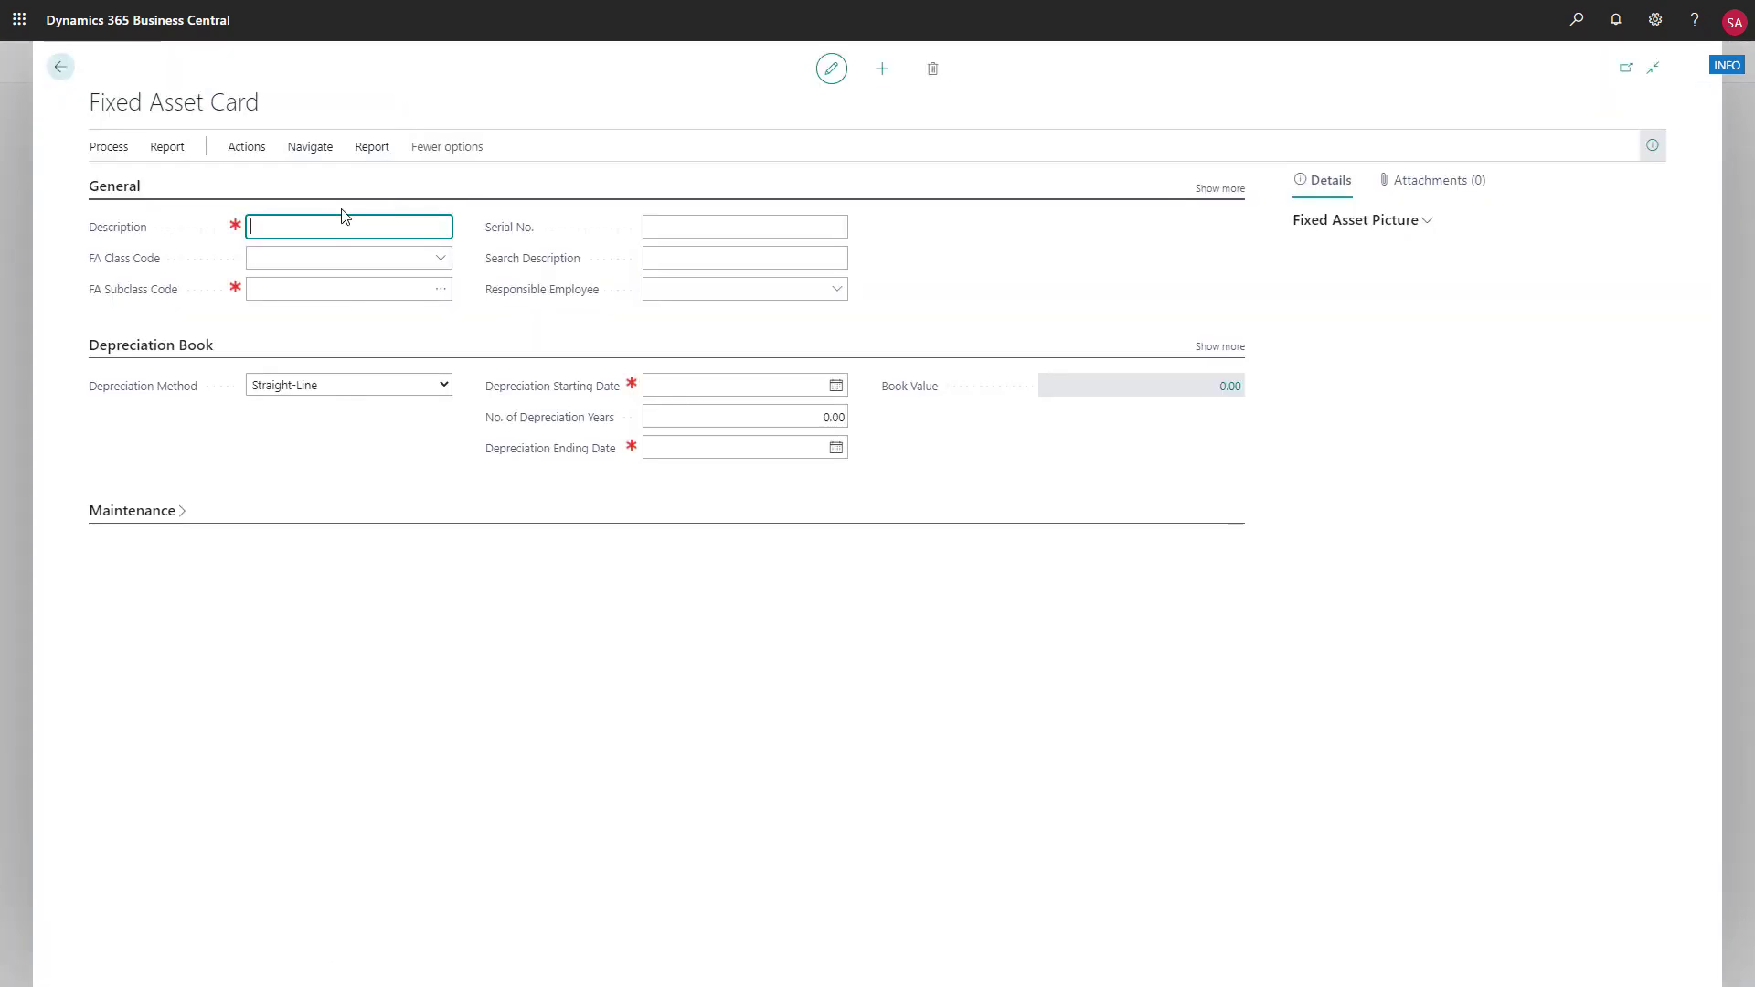
{"action": "type", "text": "Delivery Van"}
{"action": "left_click", "coordinate": [441, 289]}
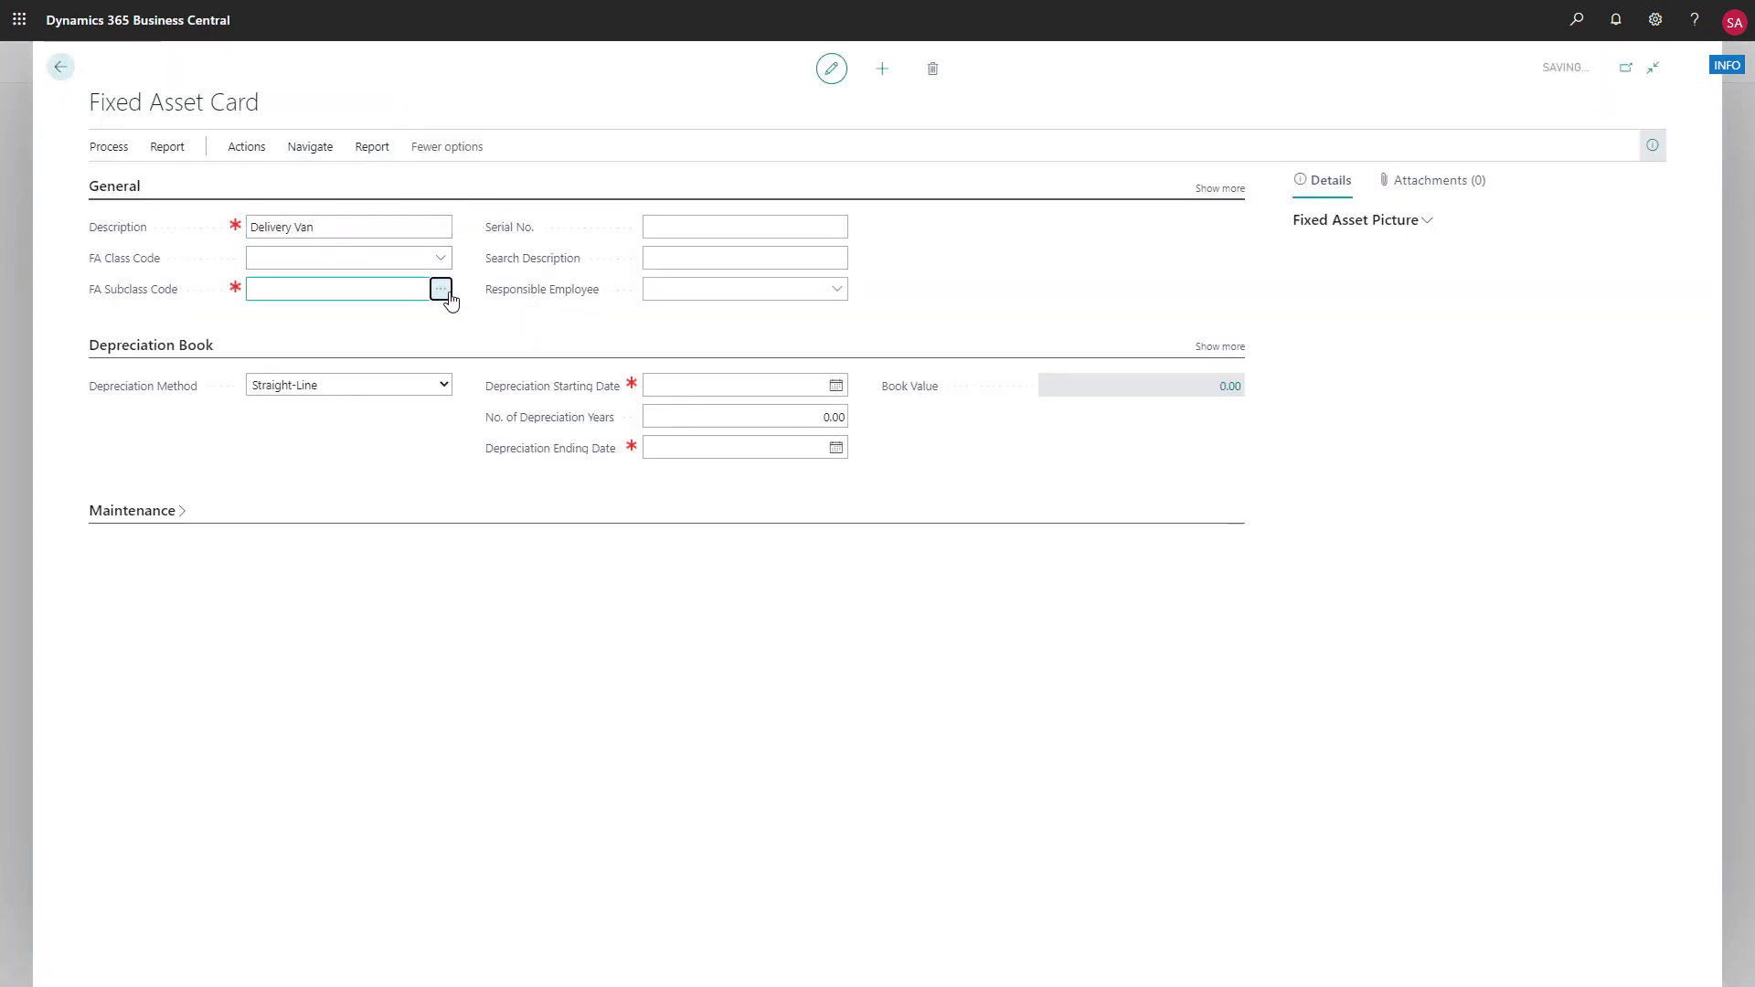
{"action": "left_click", "coordinate": [542, 362]}
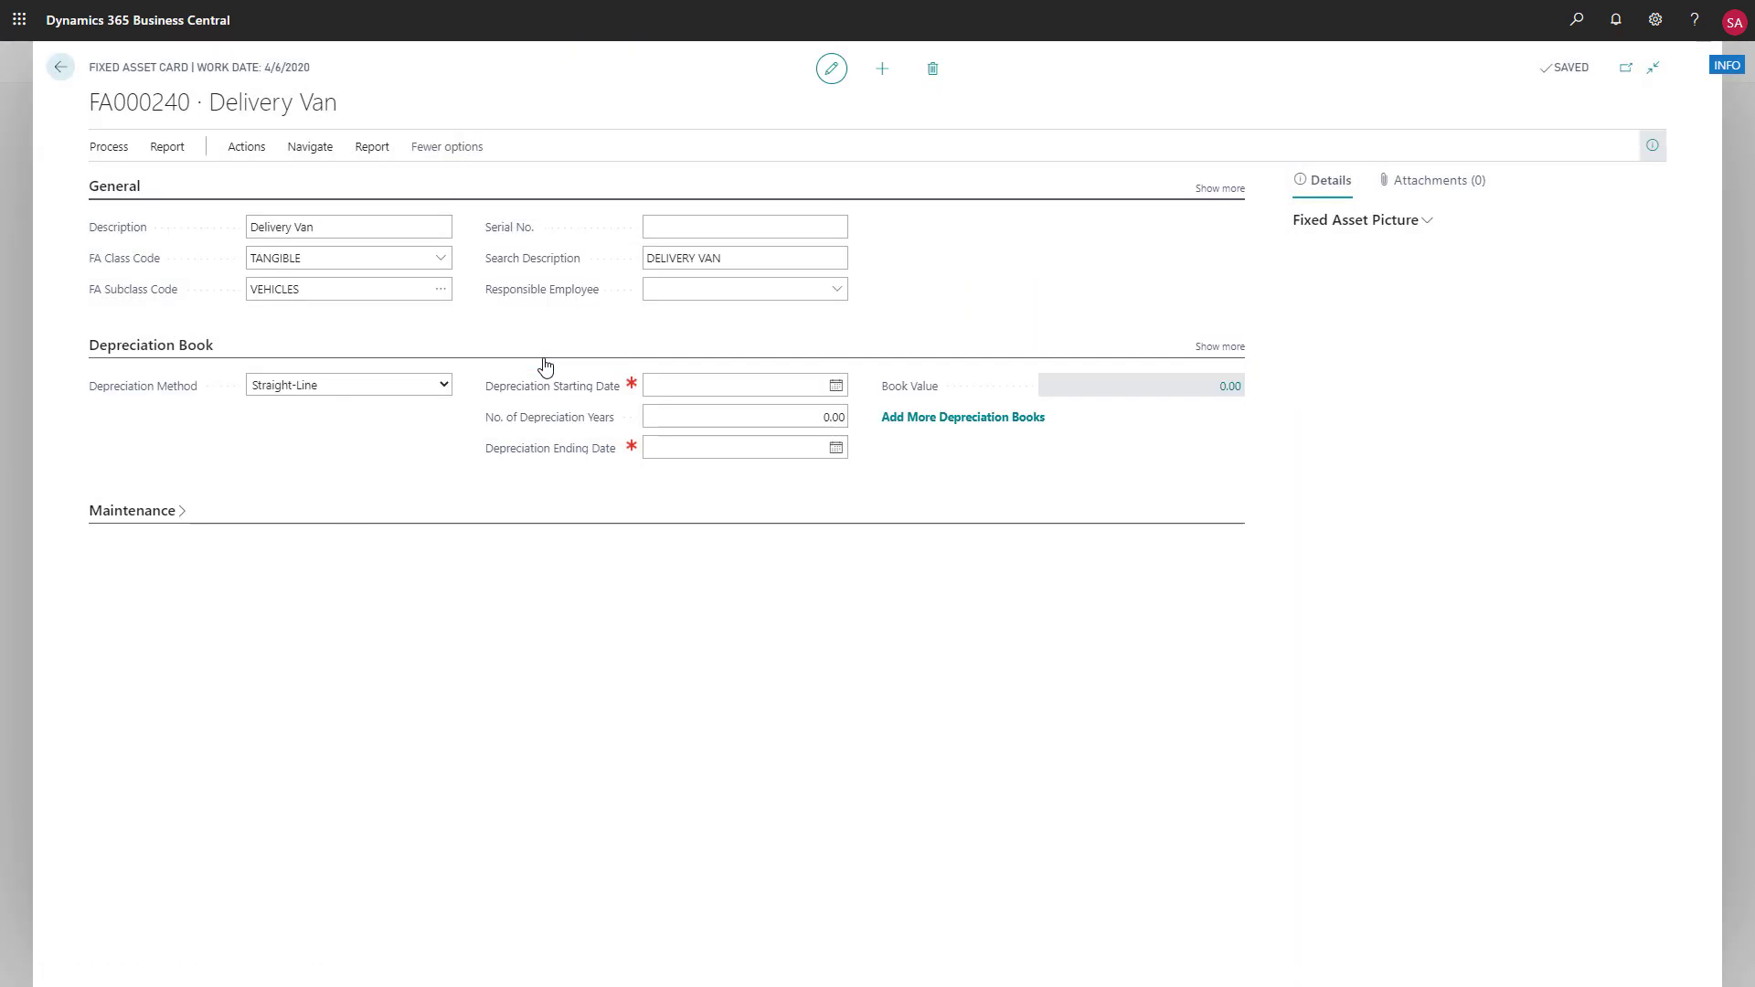
Enter YY-202 as the Delivery Van's serial number
{"action": "left_click", "coordinate": [660, 224]}
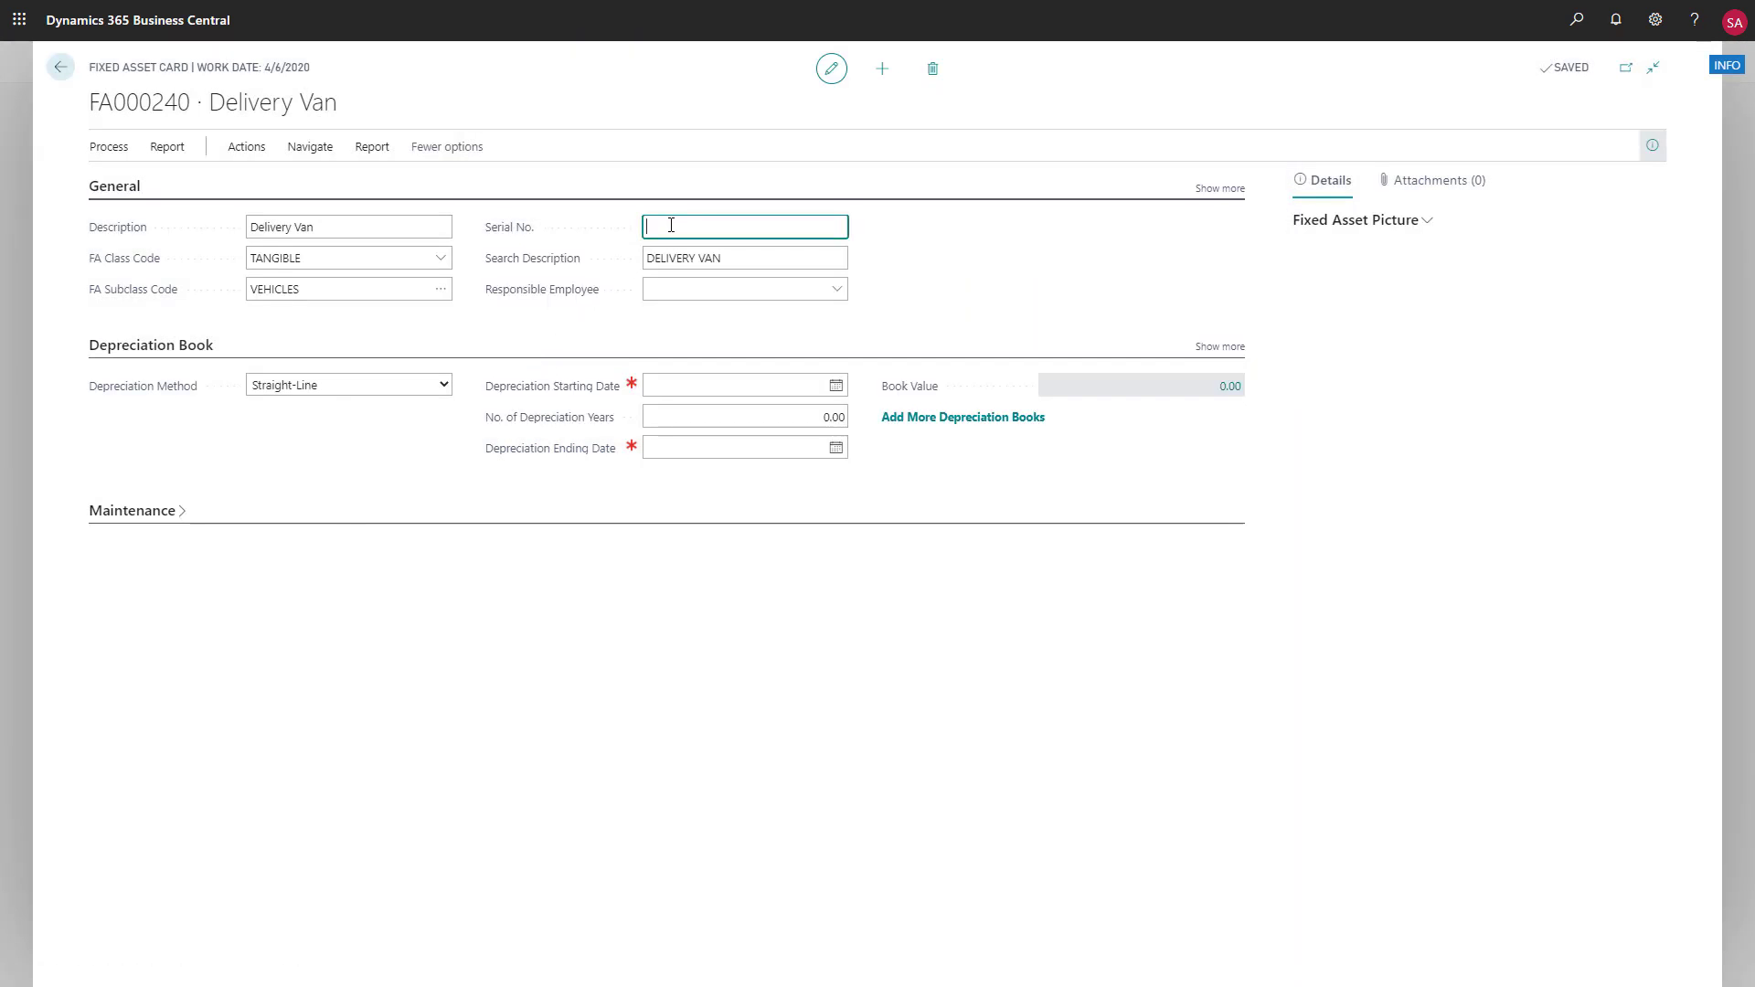
{"action": "type", "text": "YY-"}
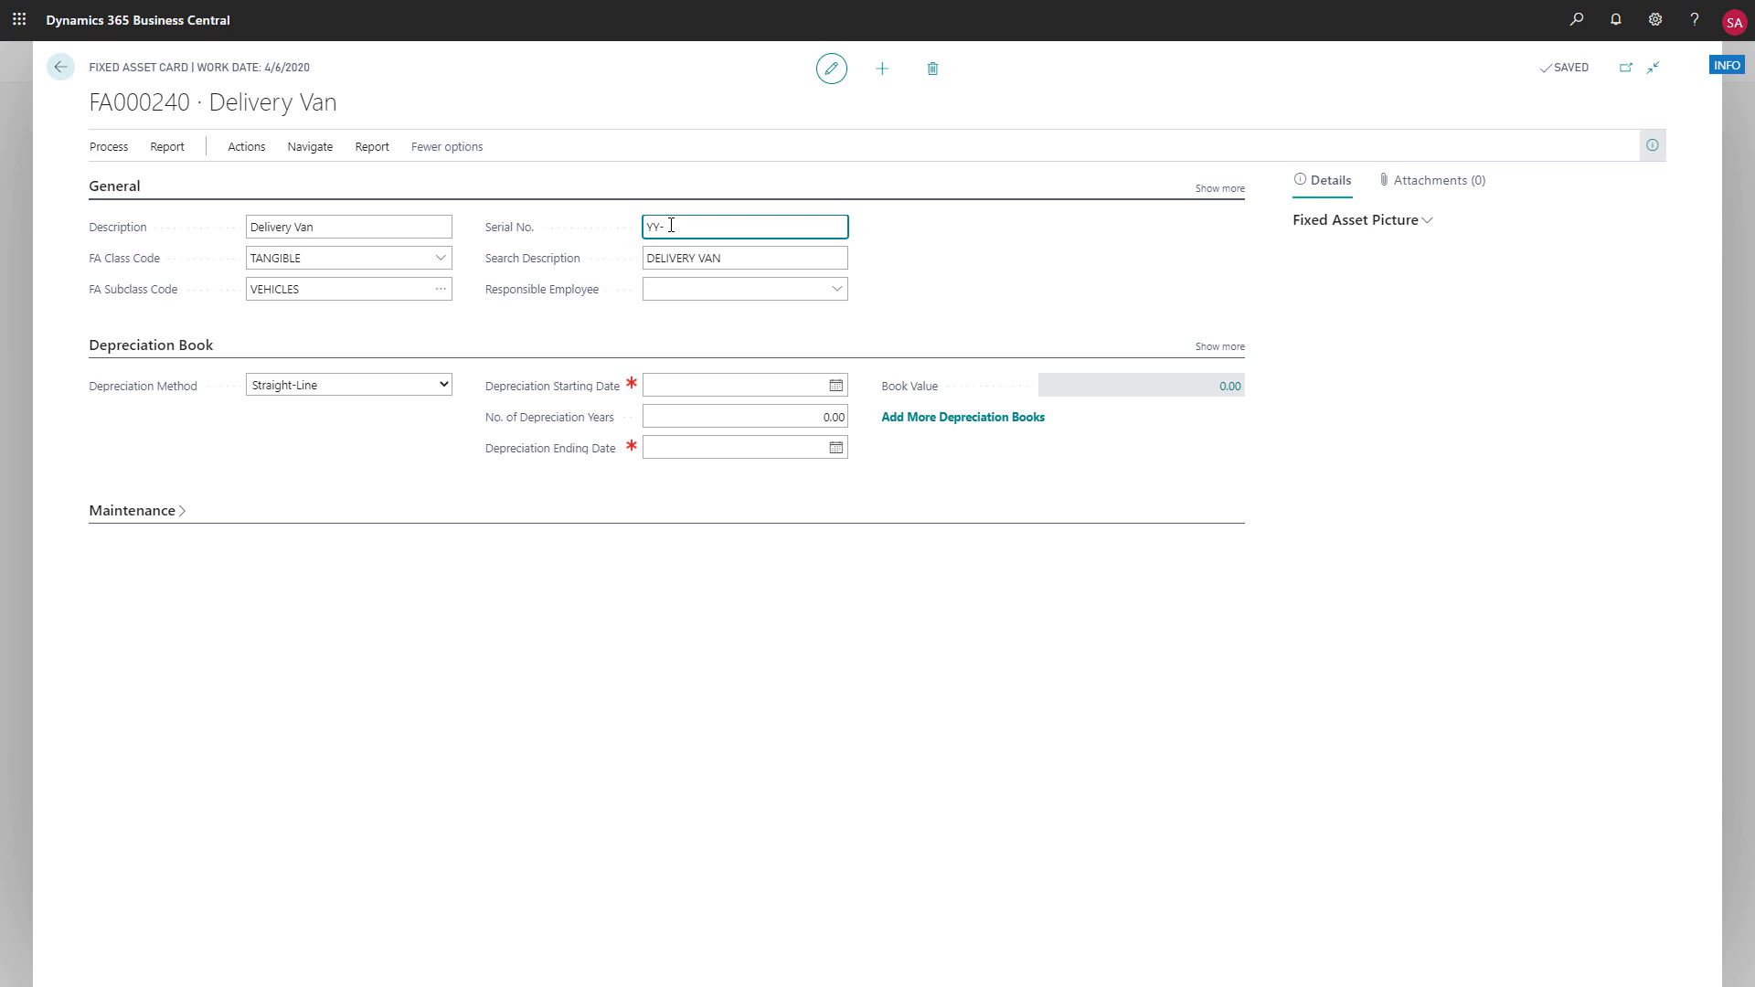
{"action": "type", "text": "202"}
Set the Delivery Van's depreciation starting date to 3/1/2020
{"action": "left_click", "coordinate": [836, 385]}
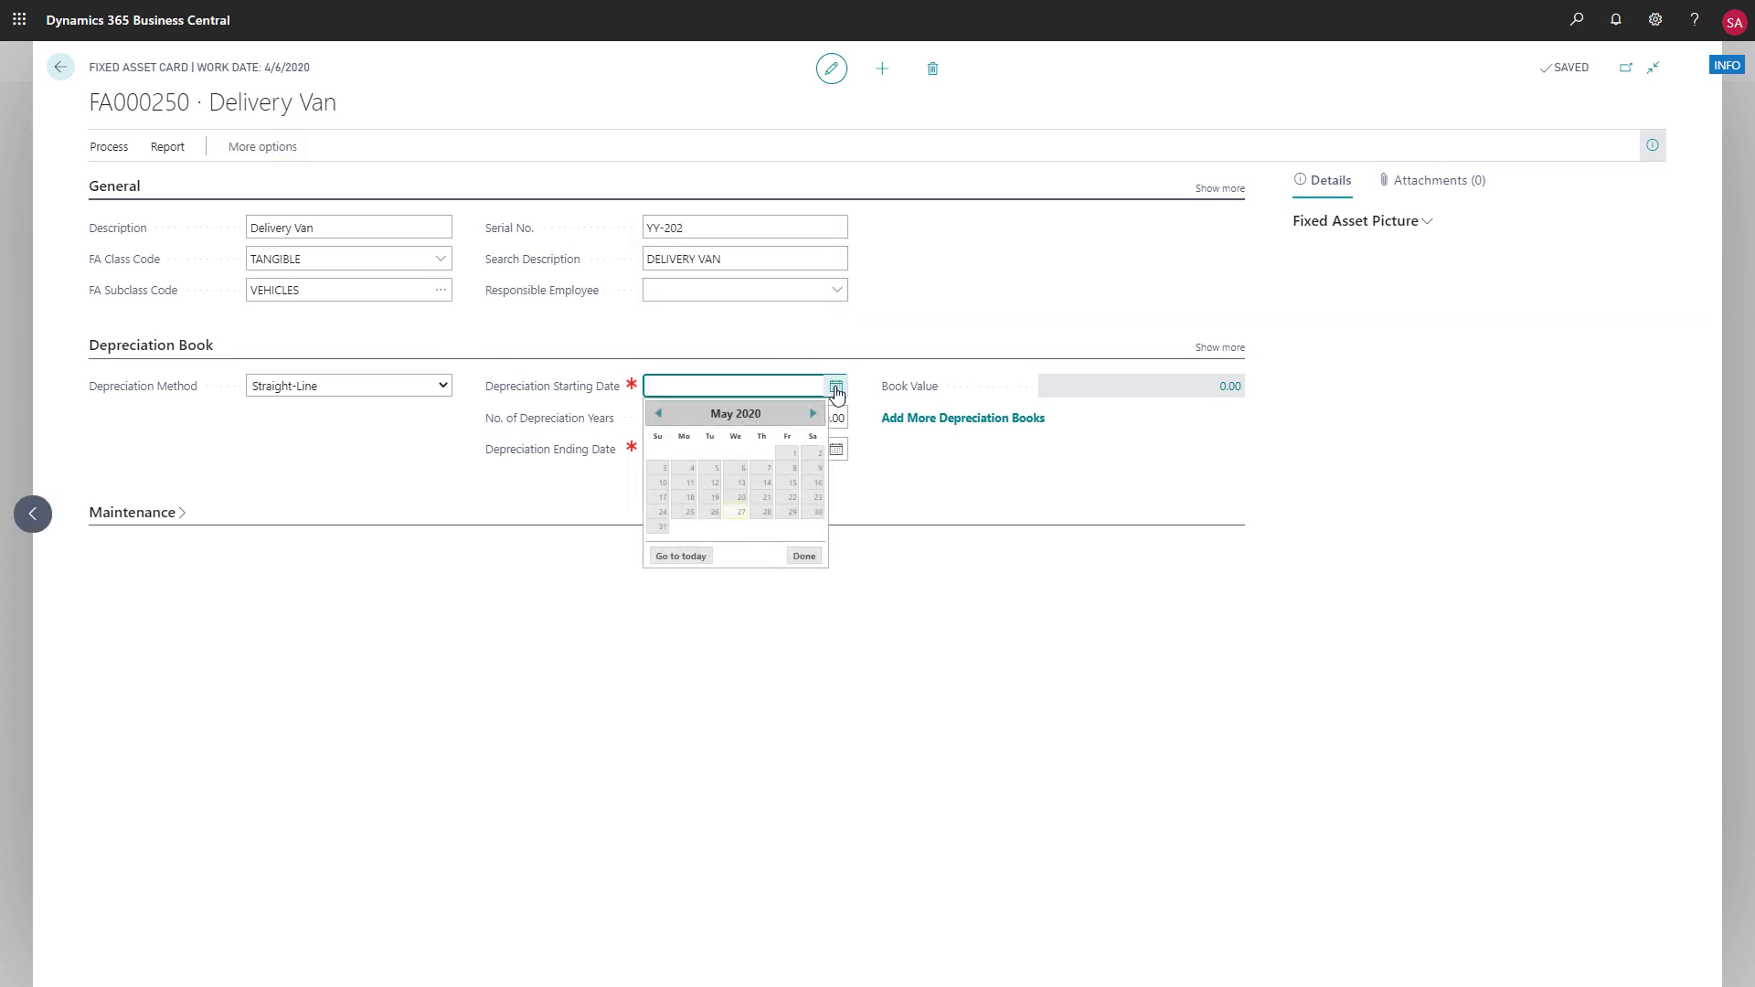
{"action": "left_click", "coordinate": [659, 417]}
{"action": "left_click", "coordinate": [659, 415]}
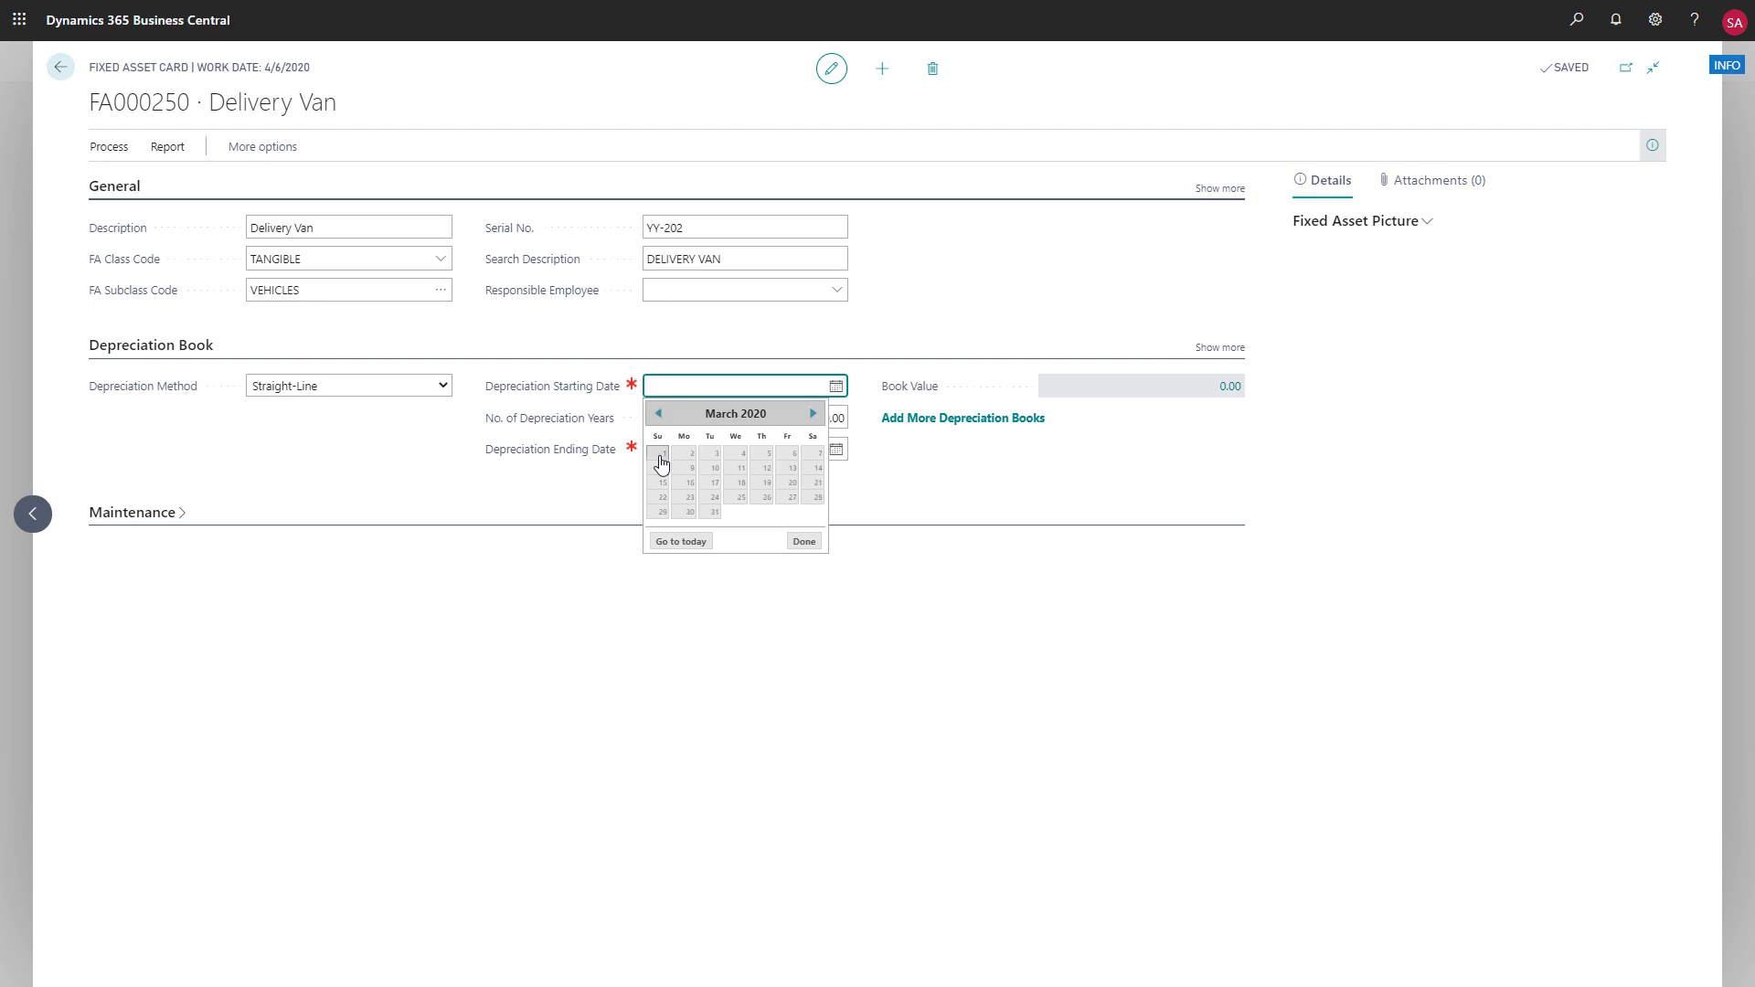
{"action": "left_click", "coordinate": [659, 454]}
Set the number of depreciation years to 5 and keep Straight-Line as the depreciation method
{"action": "left_click", "coordinate": [807, 421]}
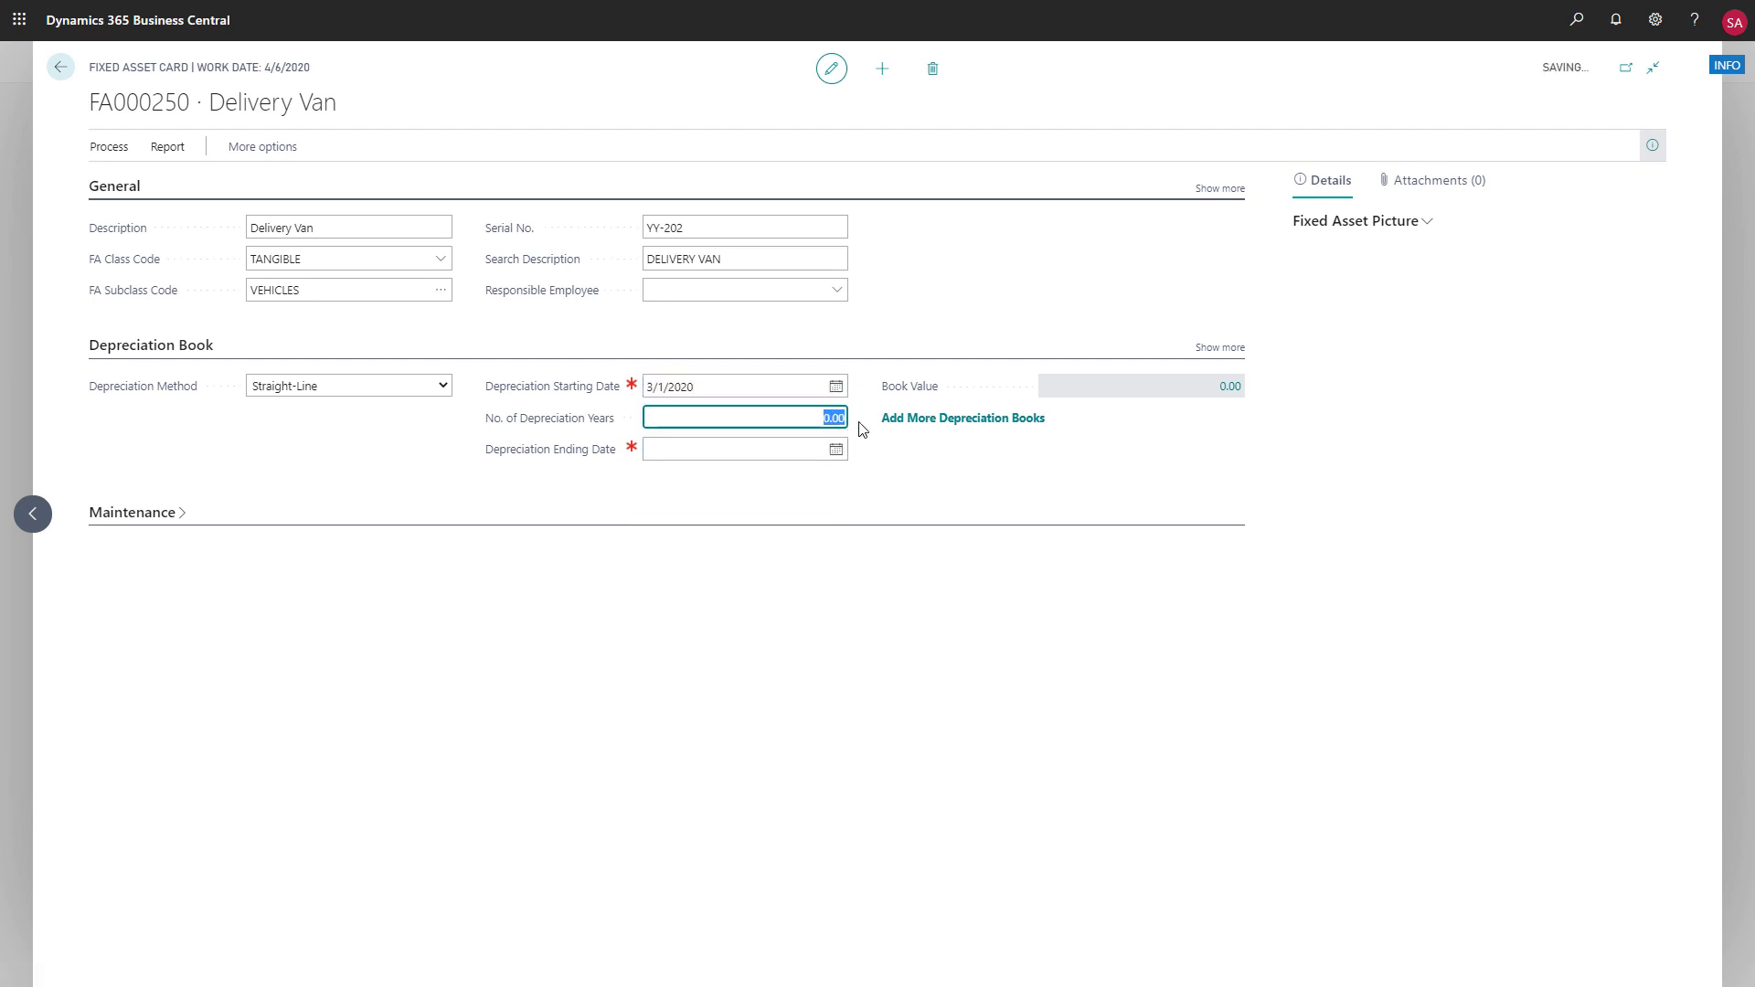
{"action": "type", "text": "5"}
{"action": "left_click", "coordinate": [814, 564]}
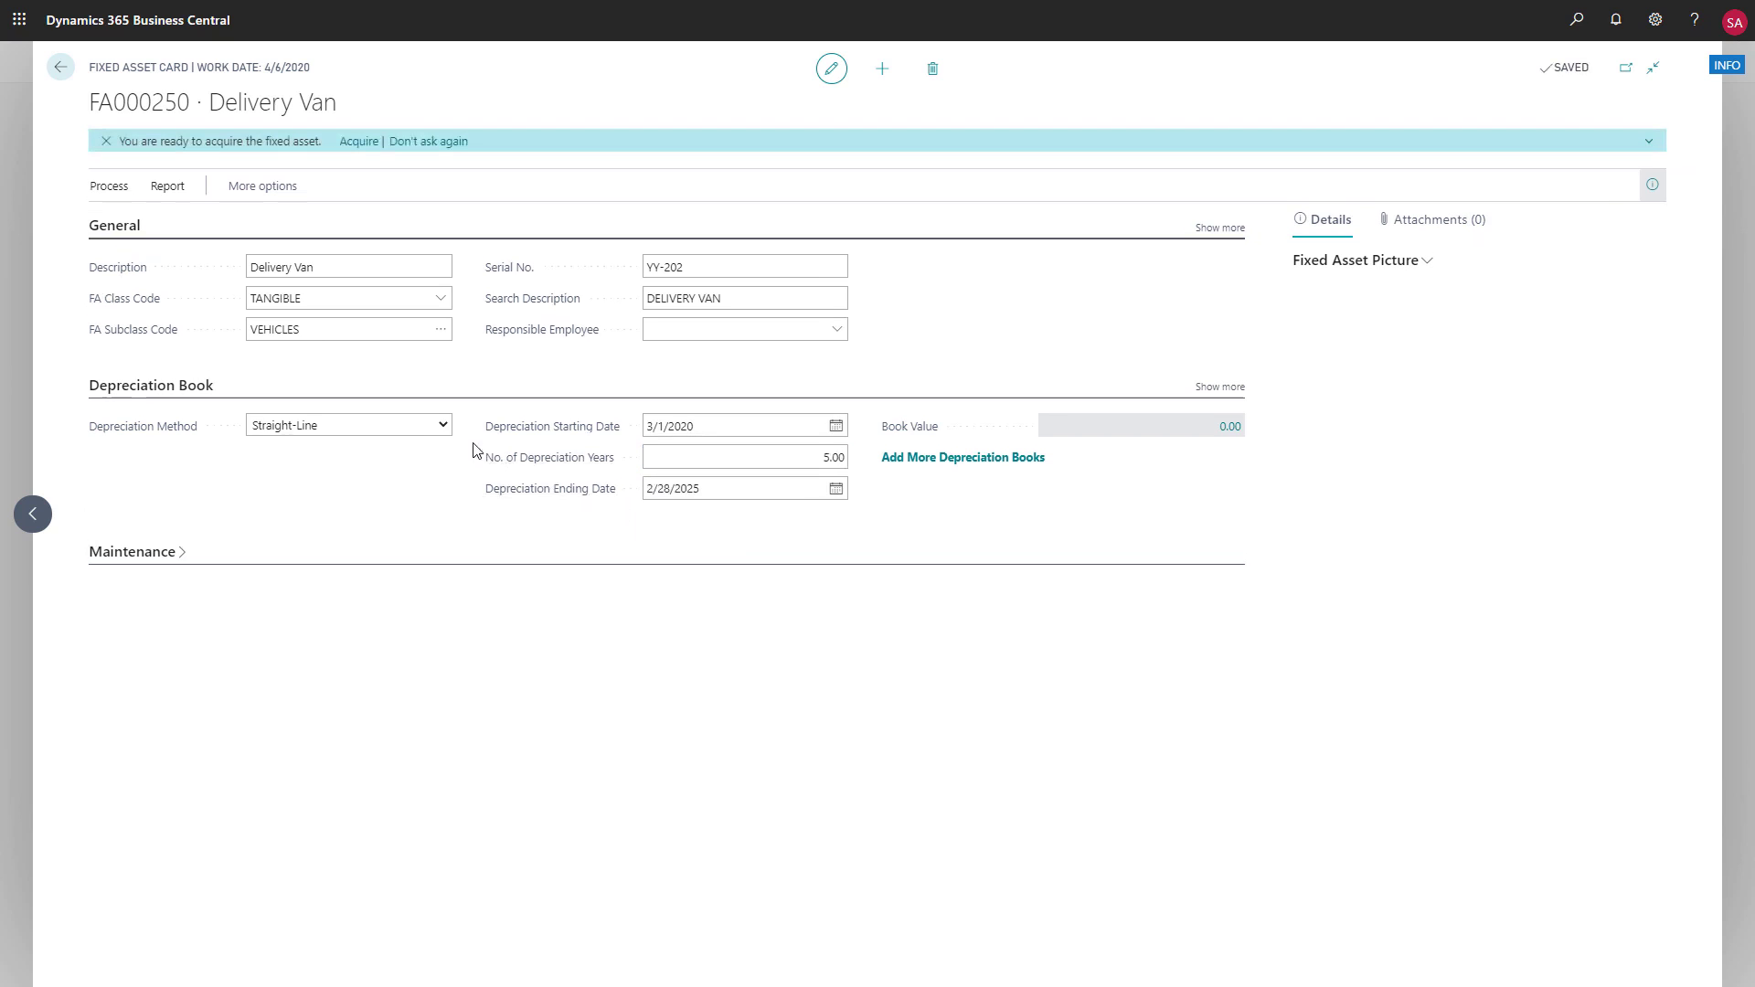
{"action": "left_click", "coordinate": [445, 427]}
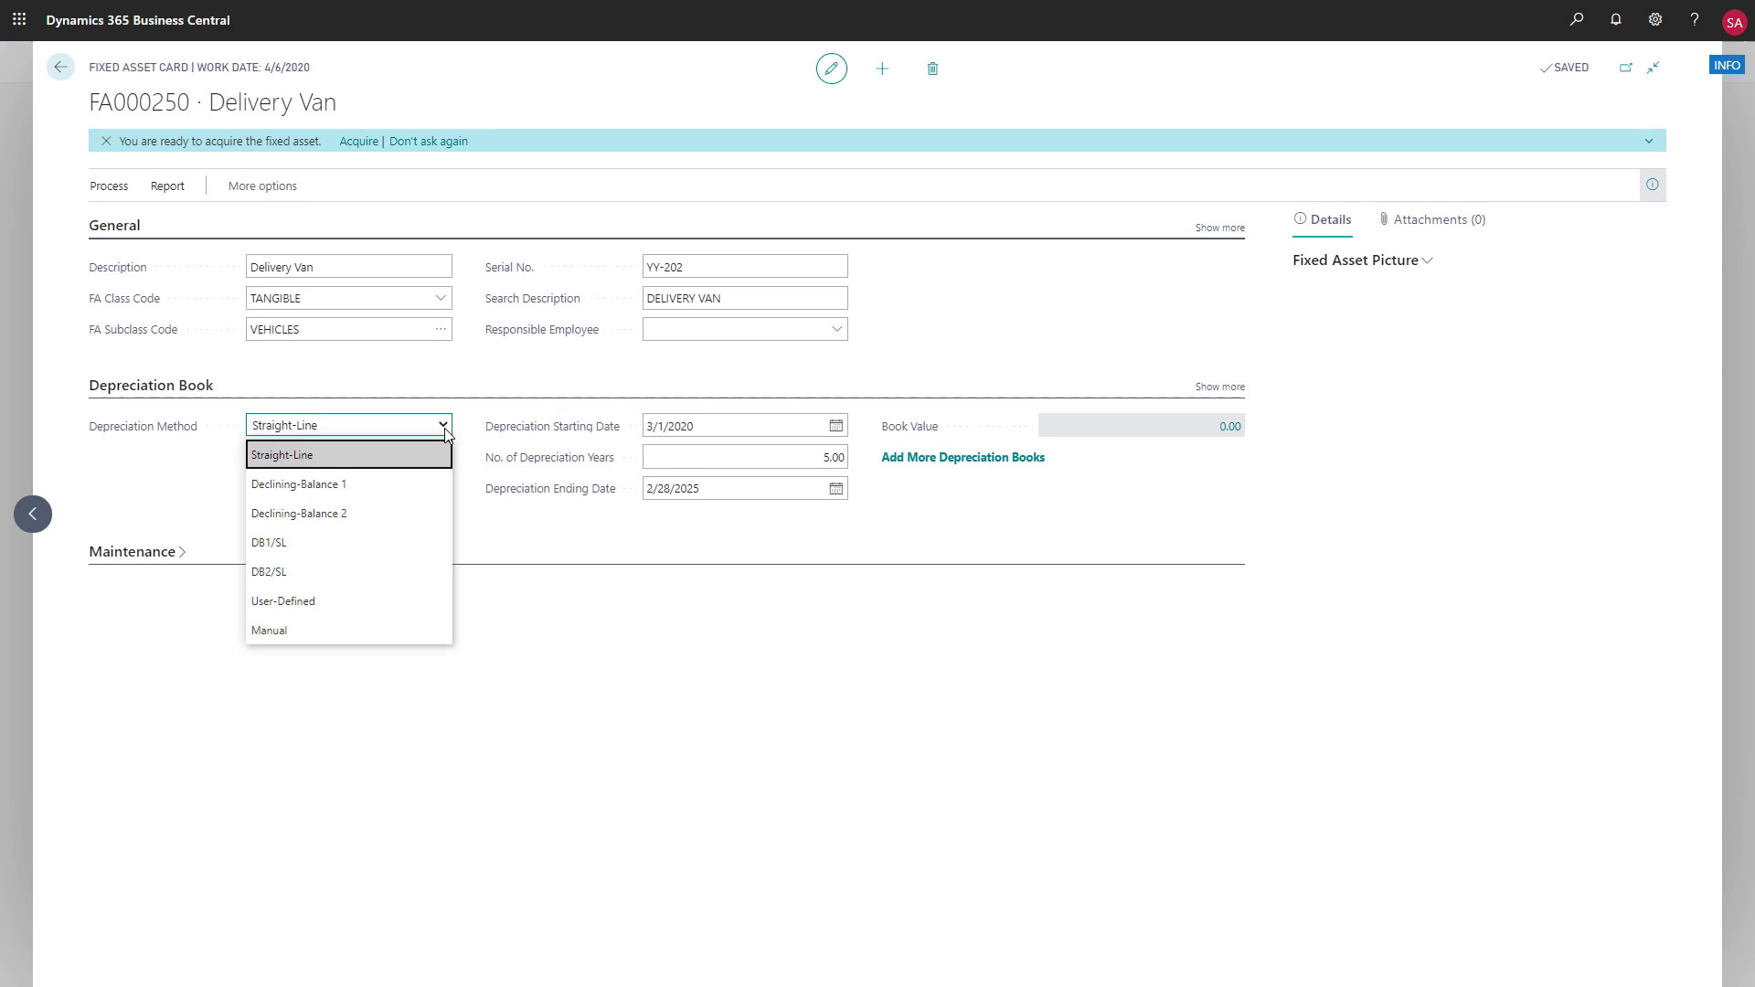
{"action": "left_click", "coordinate": [448, 382]}
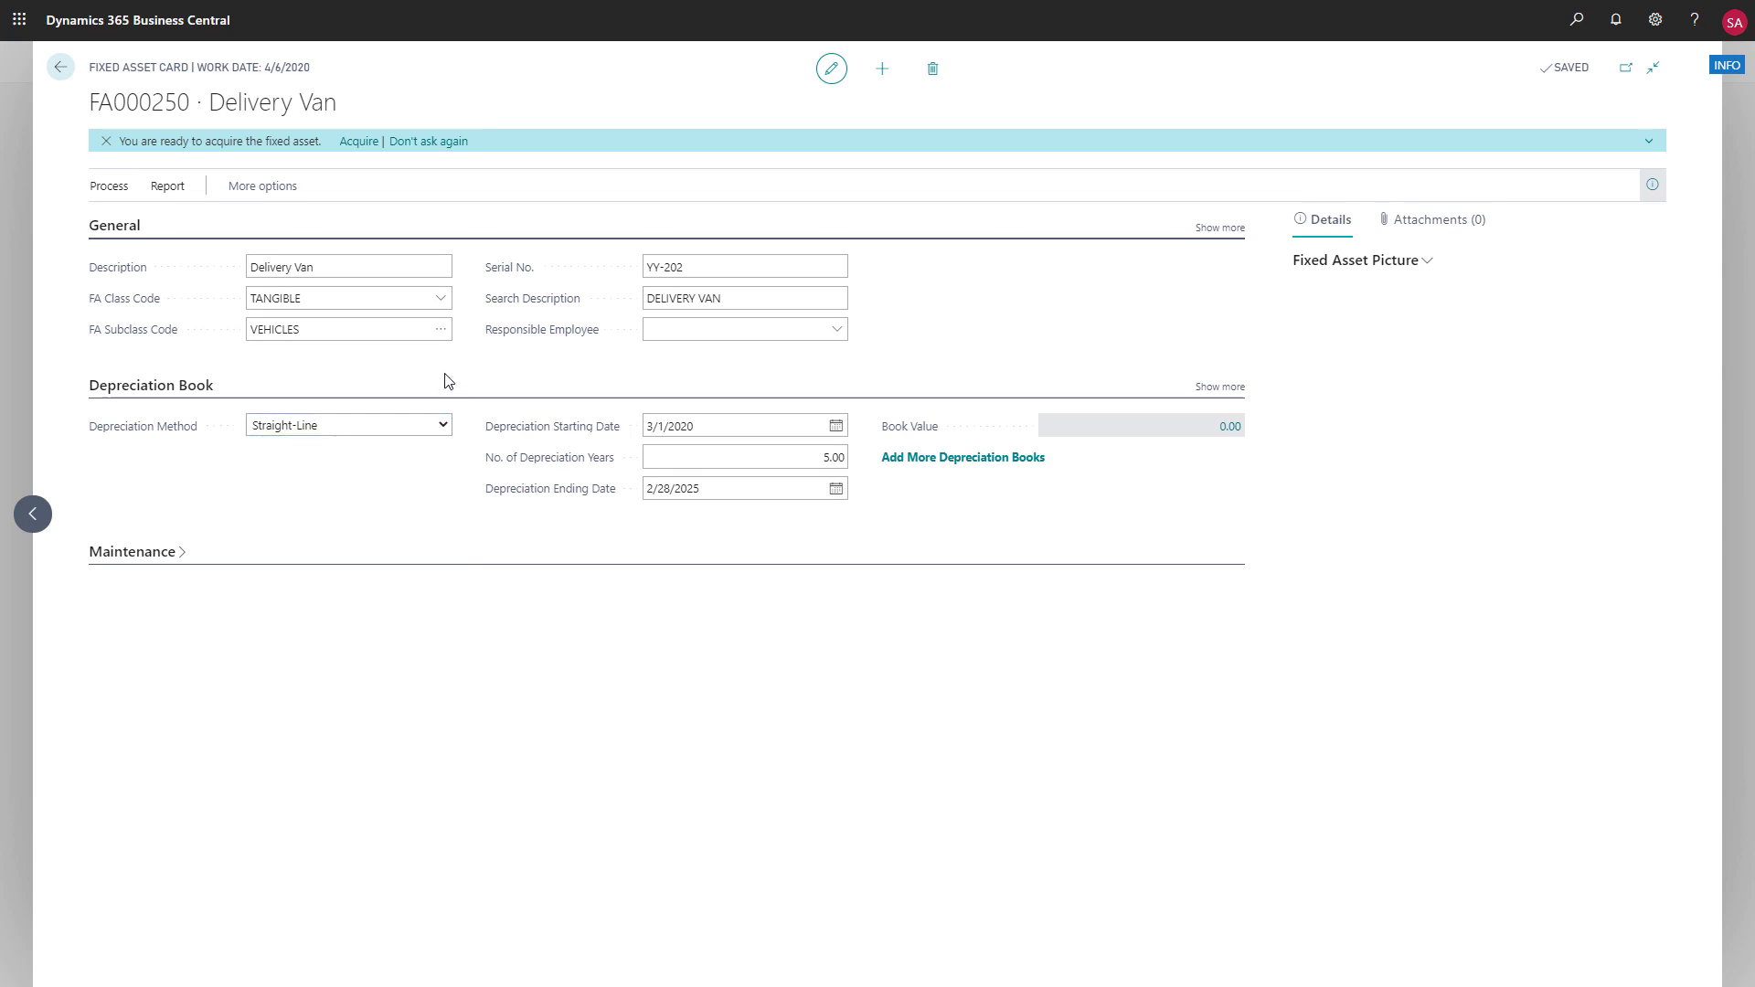
Start the assisted acquisition of the Delivery Van with an acquisition cost of 20,000.00 including tax and an acquisition date of 3/1/2020
{"action": "left_click", "coordinate": [358, 141]}
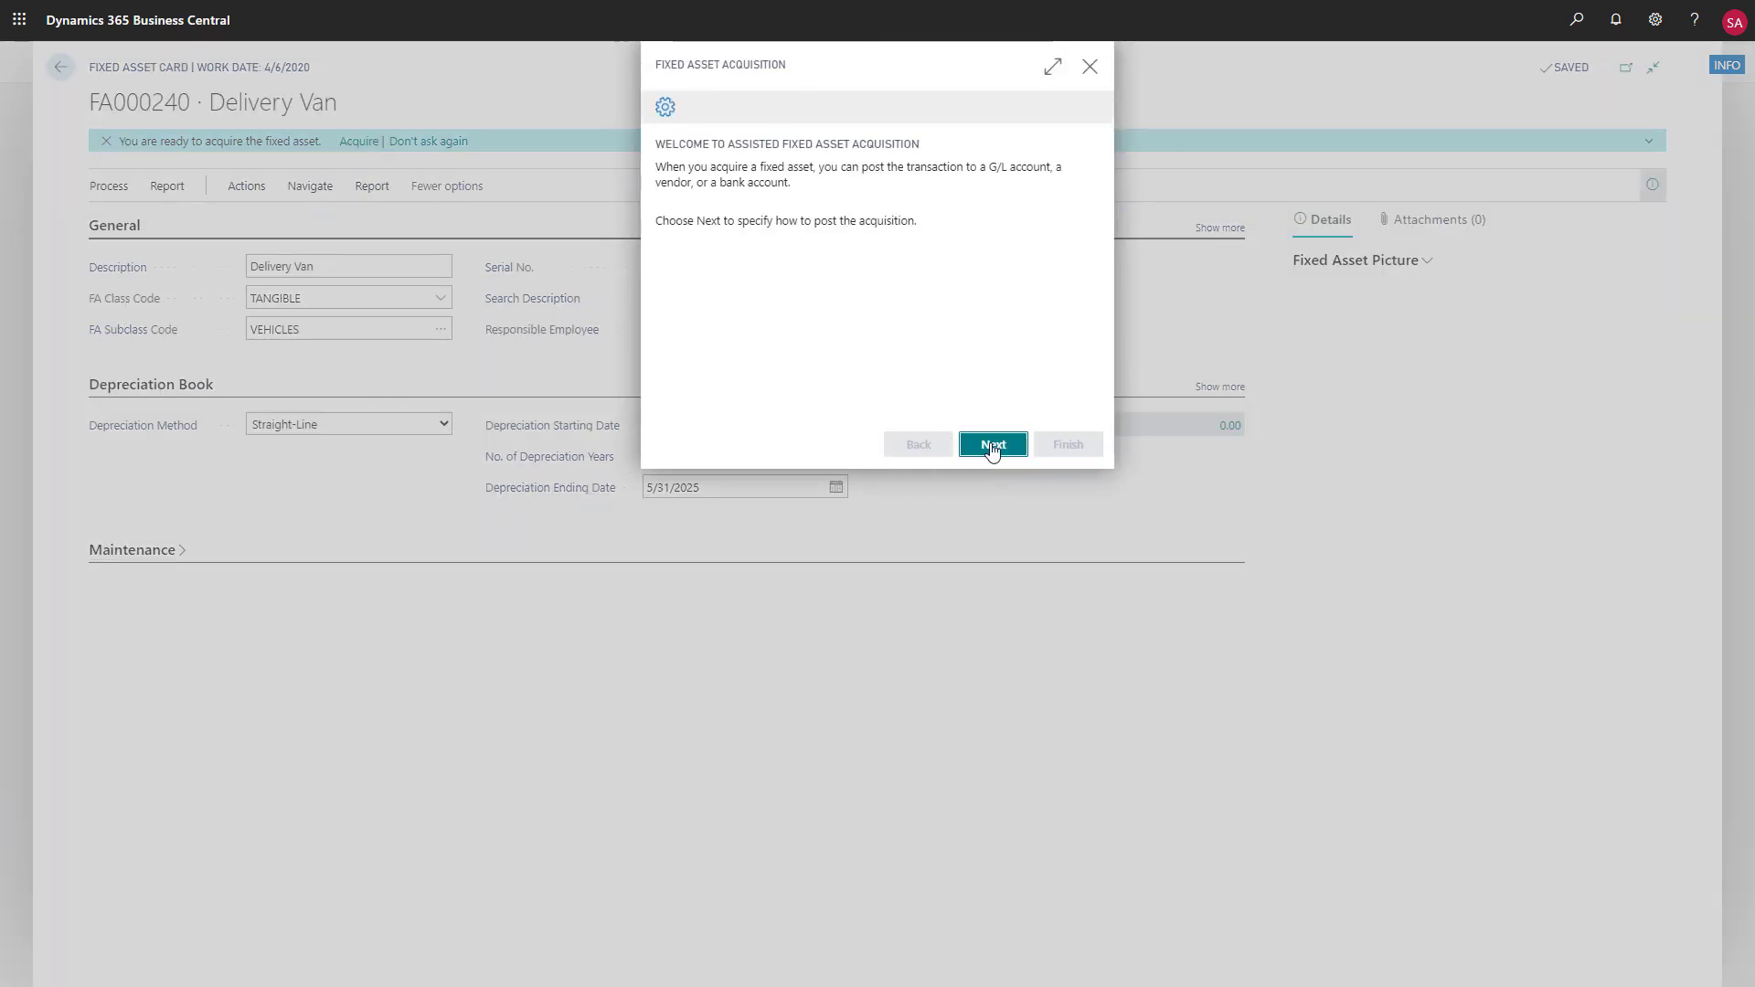
{"action": "left_click", "coordinate": [993, 445]}
{"action": "left_click", "coordinate": [1072, 171]}
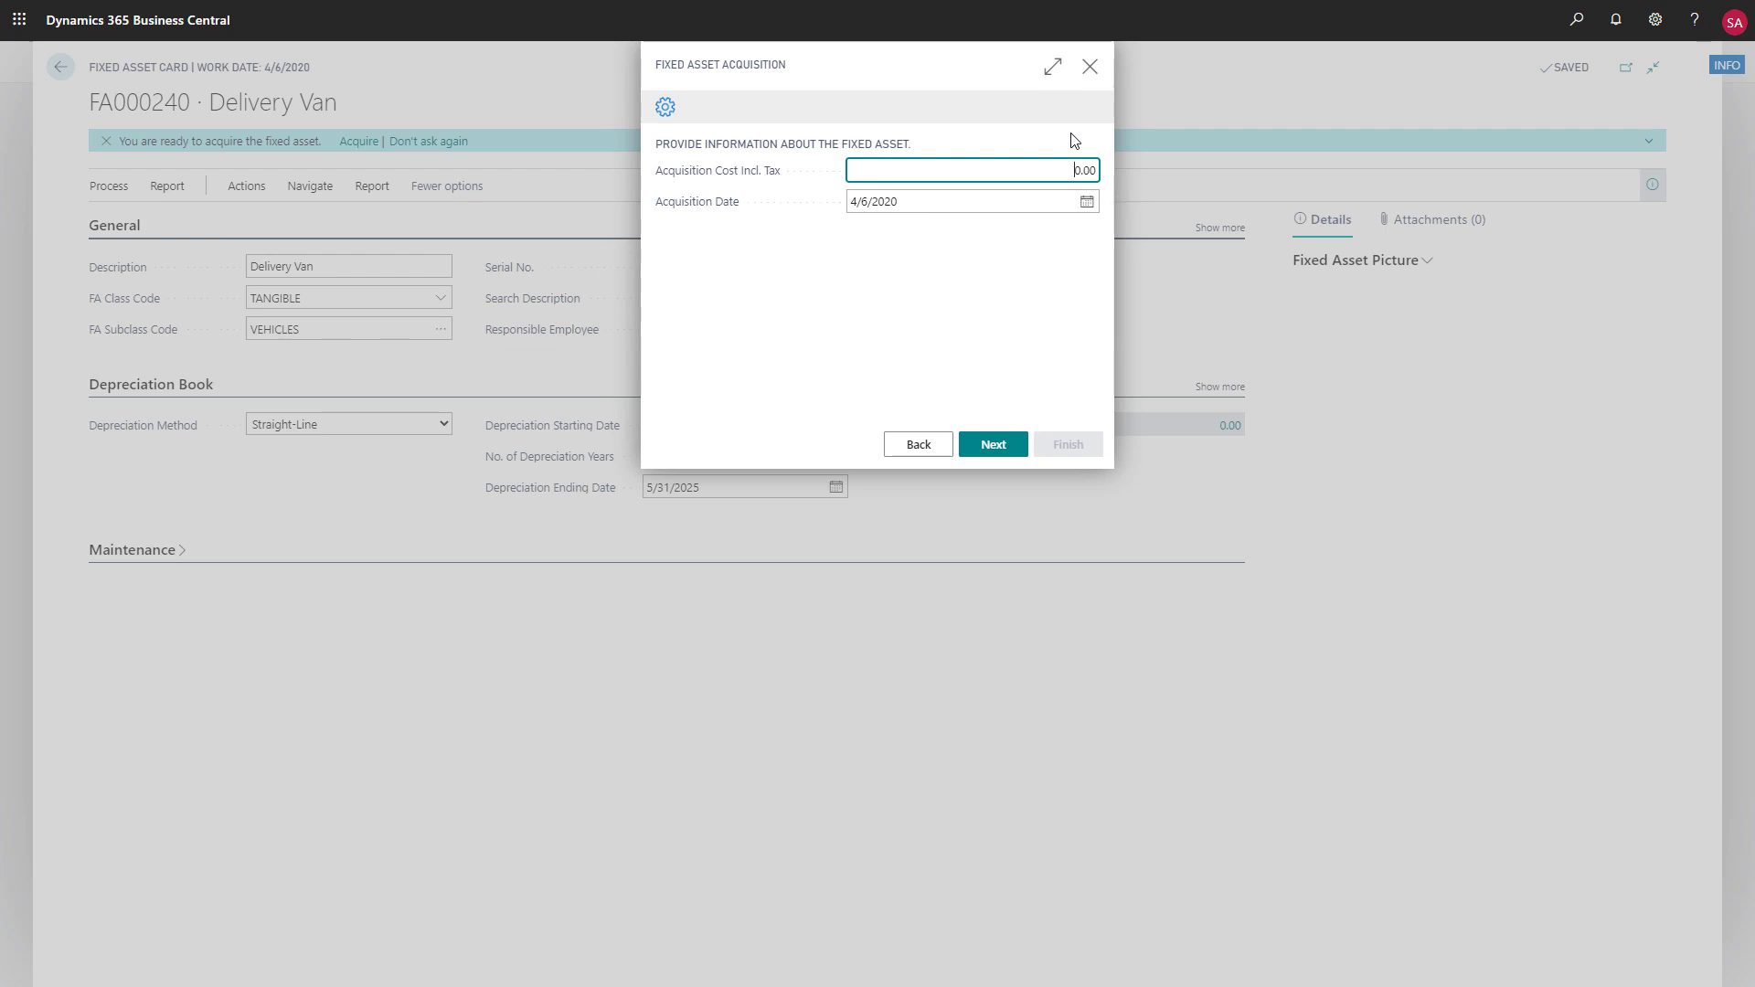
{"action": "type", "text": "20,0"}
{"action": "type", "text": "0"}
{"action": "left_click", "coordinate": [1086, 201]}
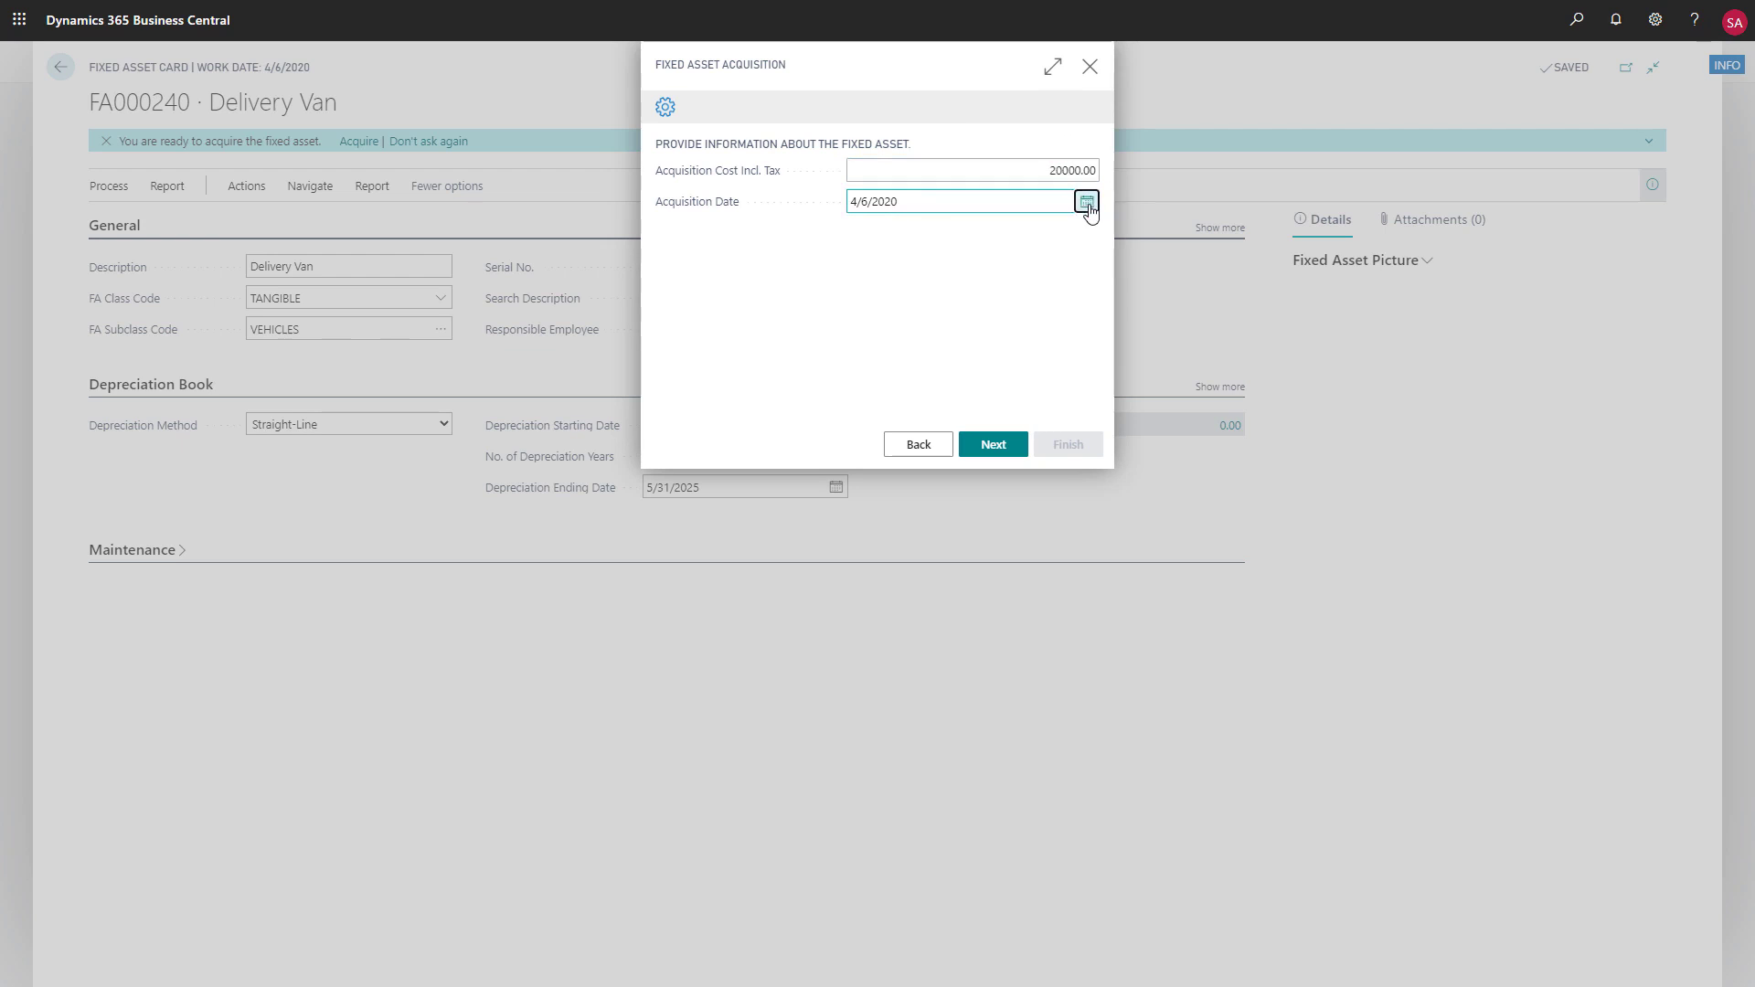
{"action": "left_click", "coordinate": [861, 229]}
{"action": "left_click", "coordinate": [863, 269]}
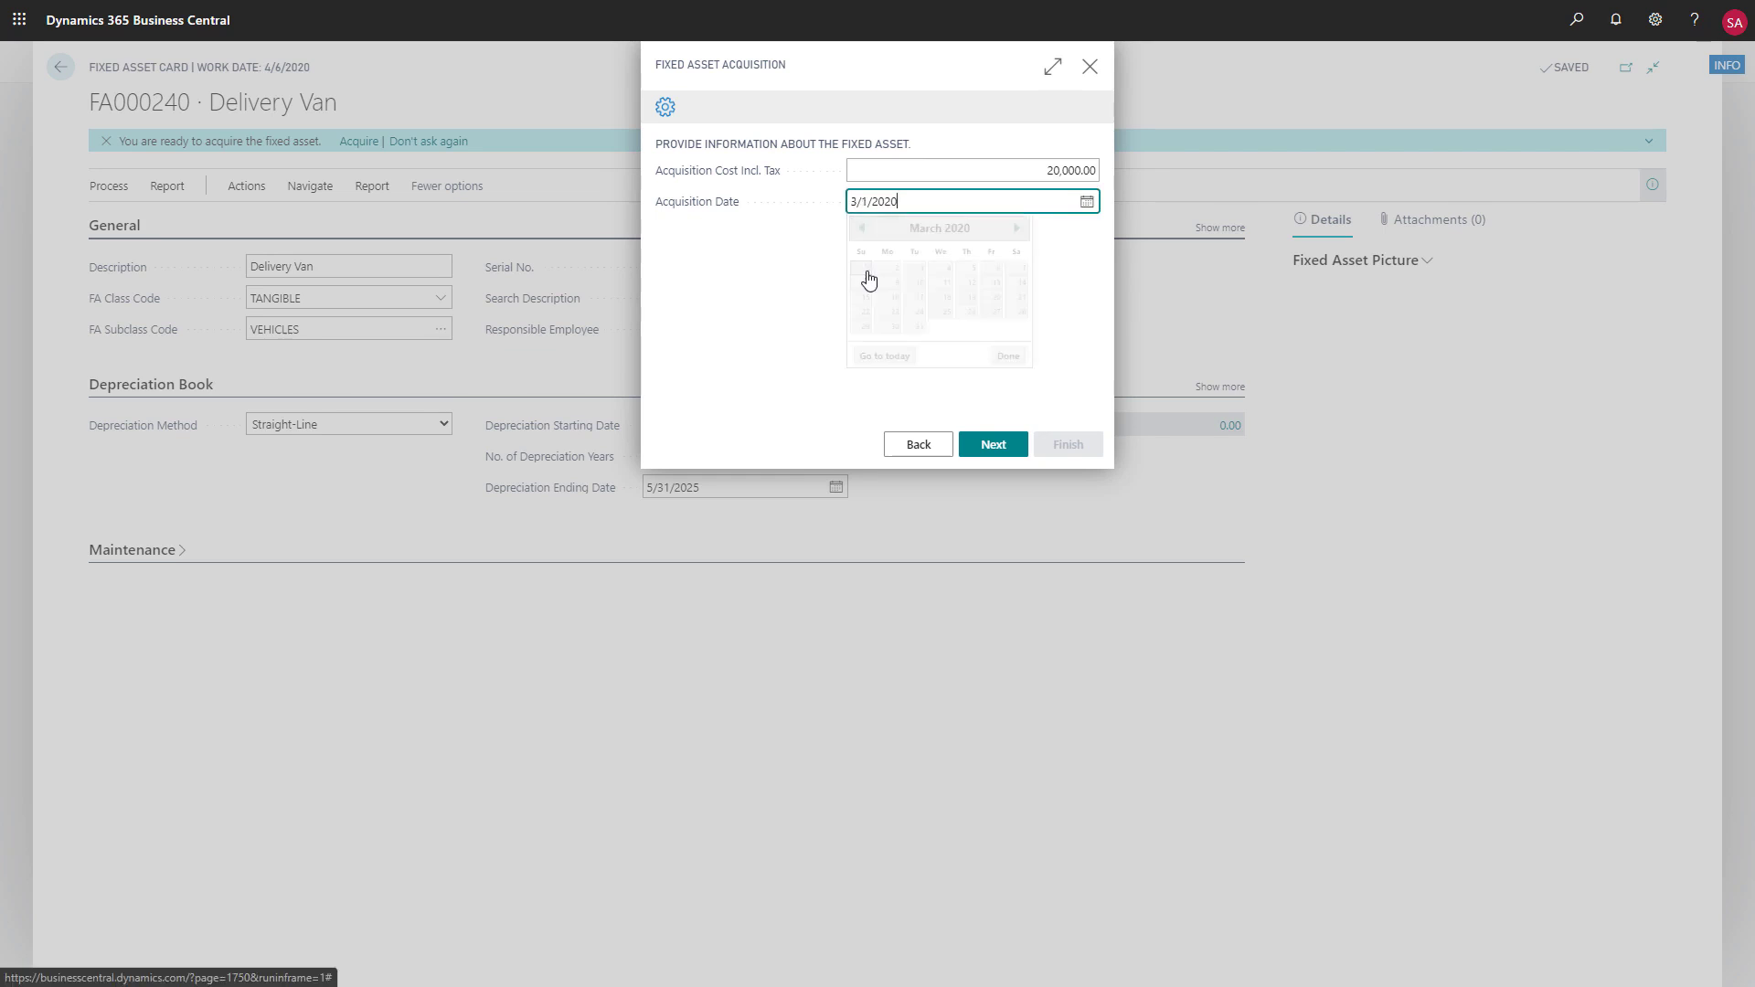
{"action": "left_click", "coordinate": [993, 444]}
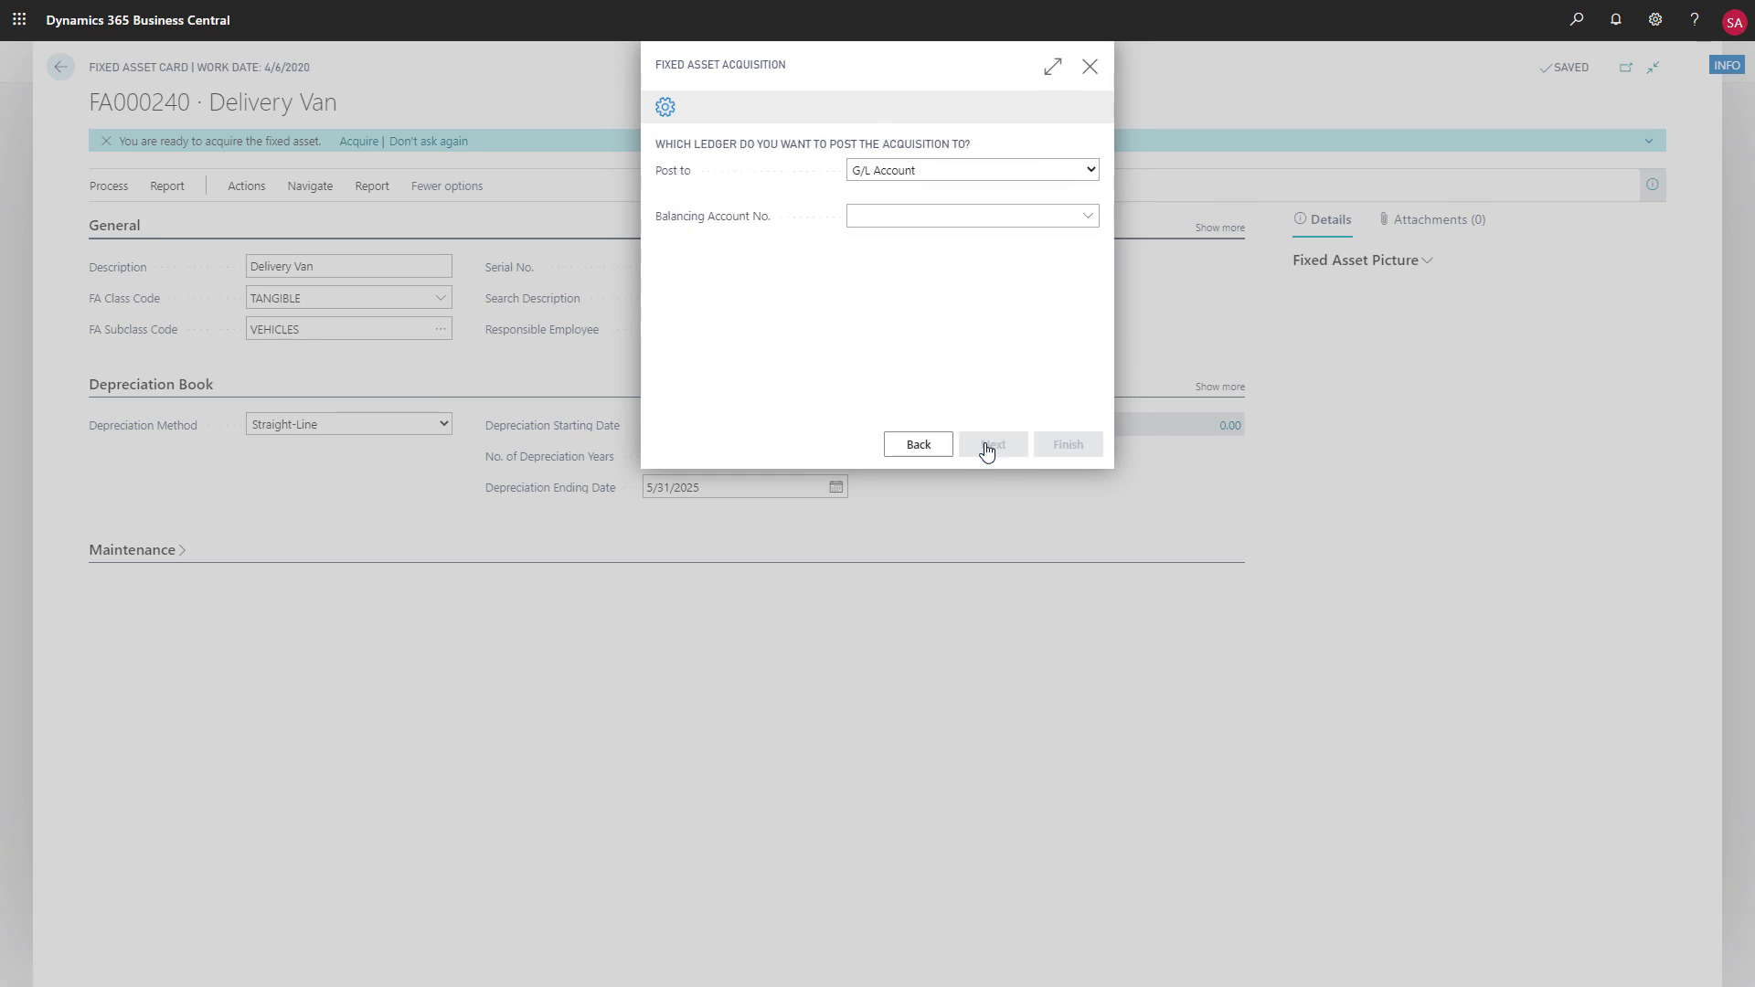
Set the acquisition to post to Vendor, select the vendor and enter the external document number
{"action": "left_click", "coordinate": [1091, 172]}
{"action": "left_click", "coordinate": [1024, 226]}
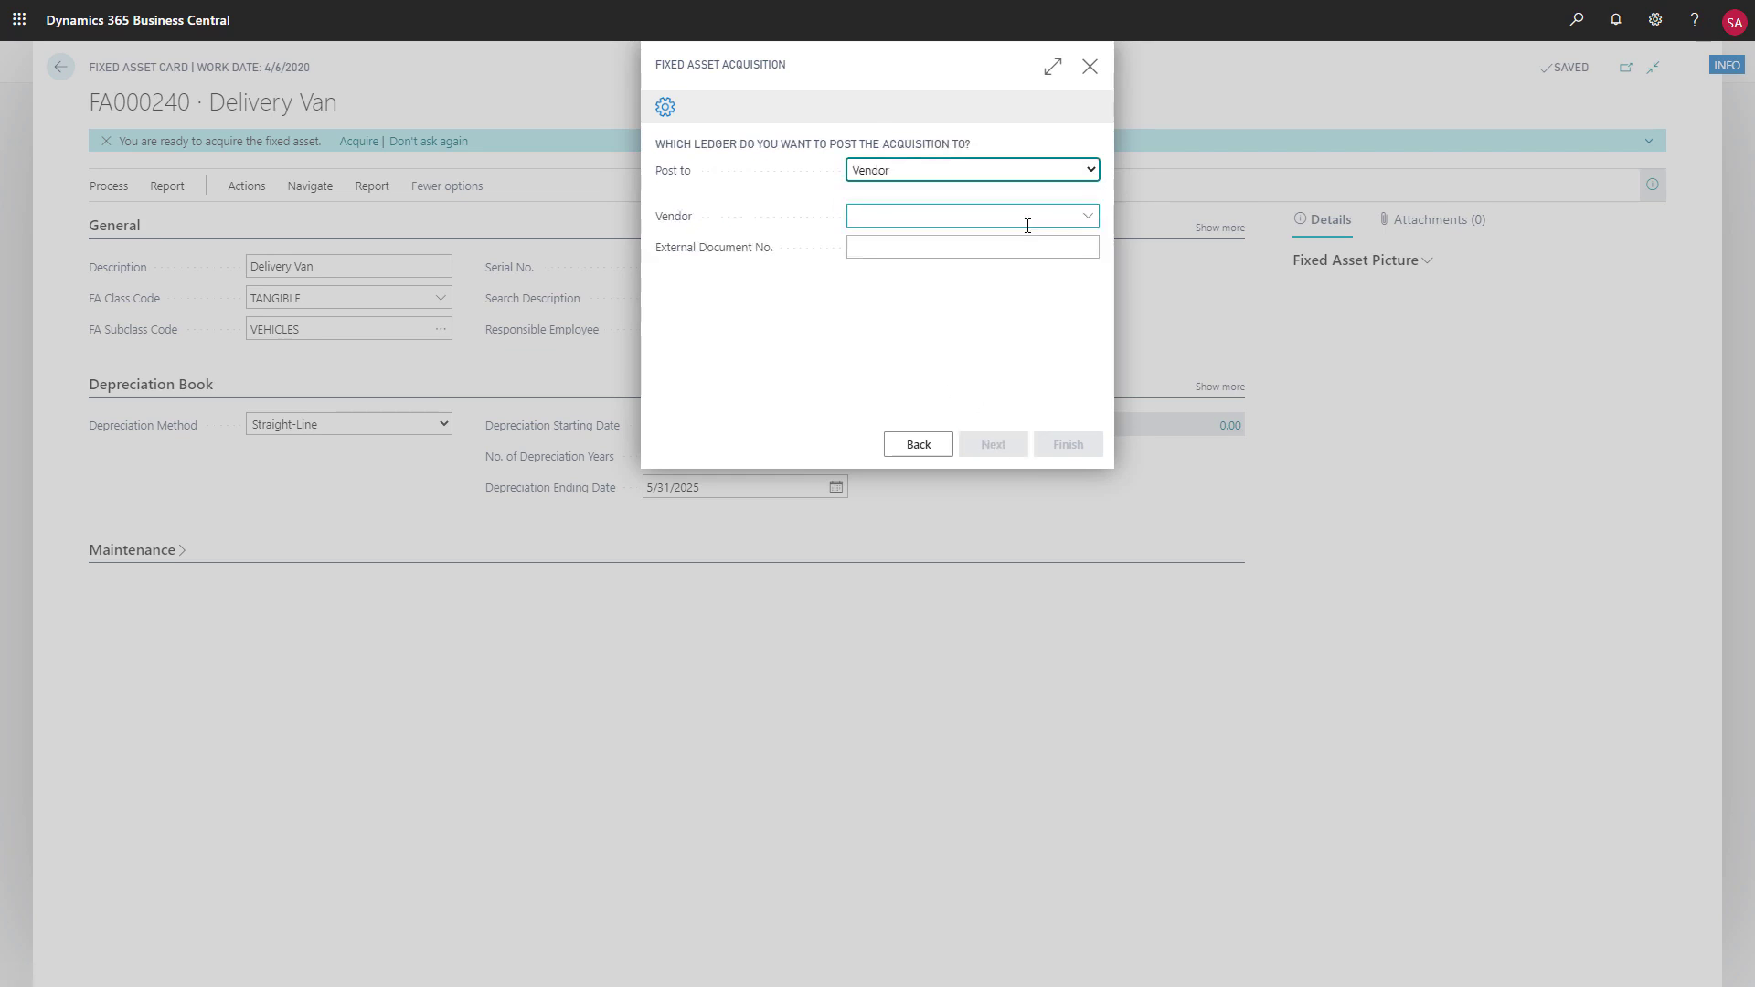
{"action": "left_click", "coordinate": [1086, 217]}
{"action": "left_click", "coordinate": [992, 286]}
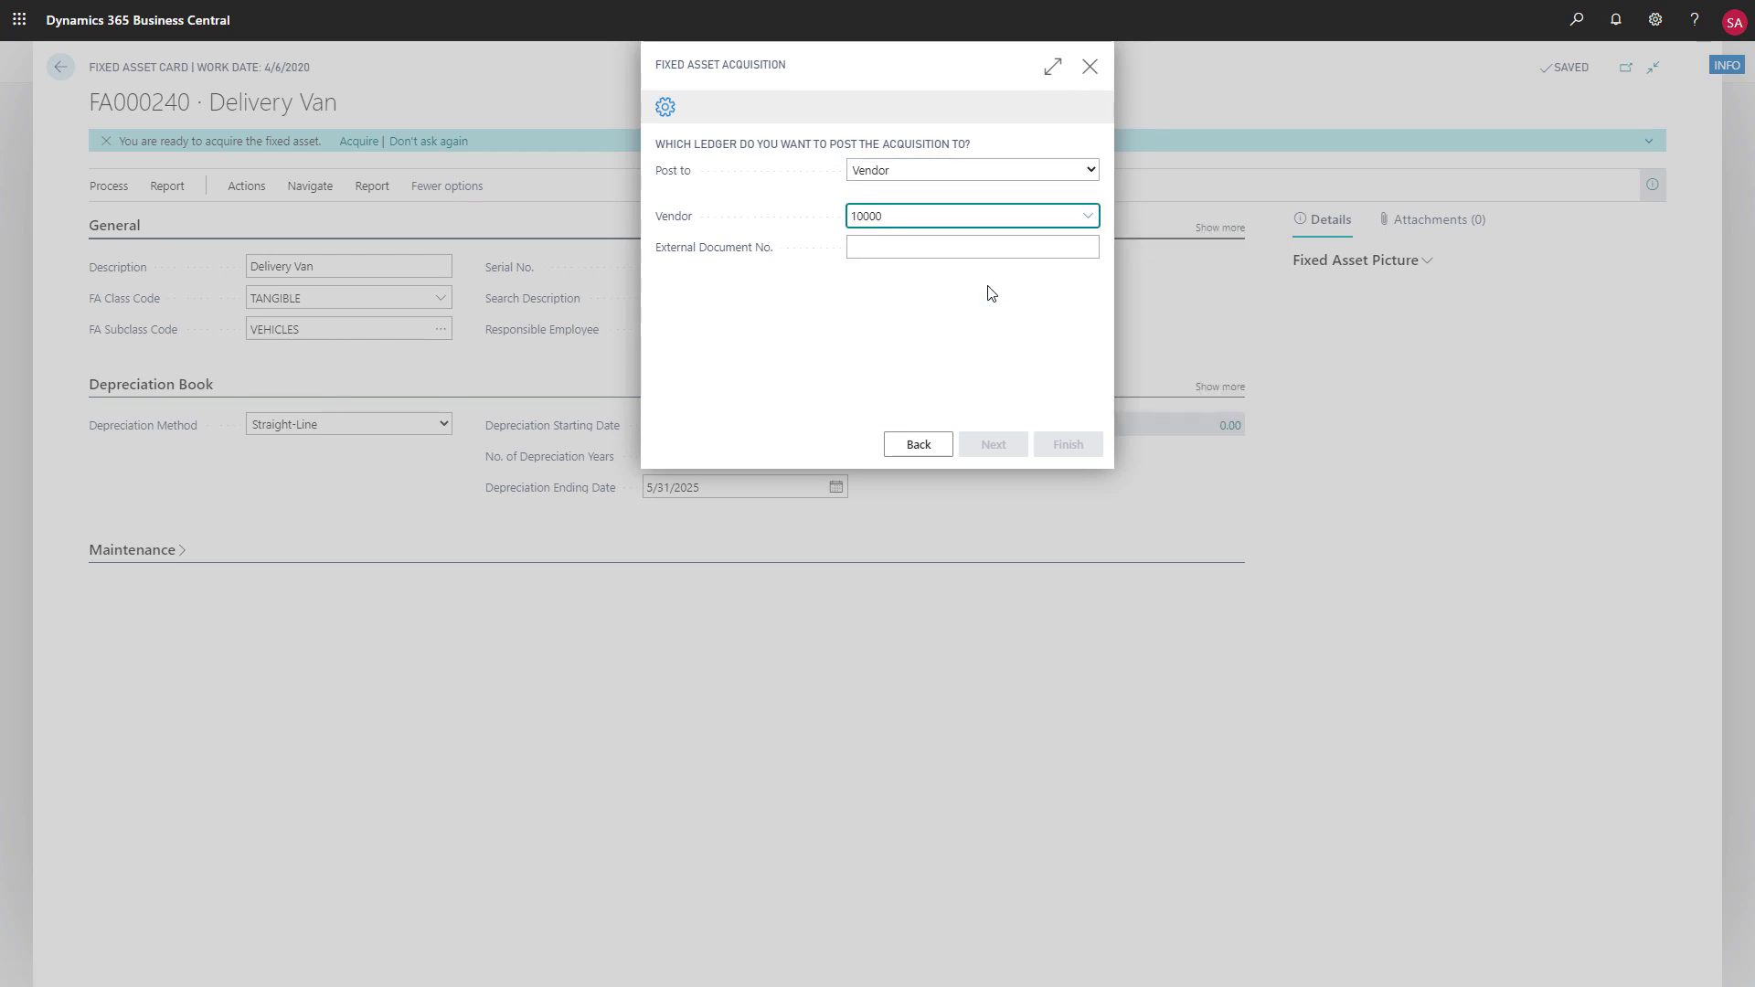
{"action": "left_click", "coordinate": [990, 249]}
{"action": "type", "text": "123456"}
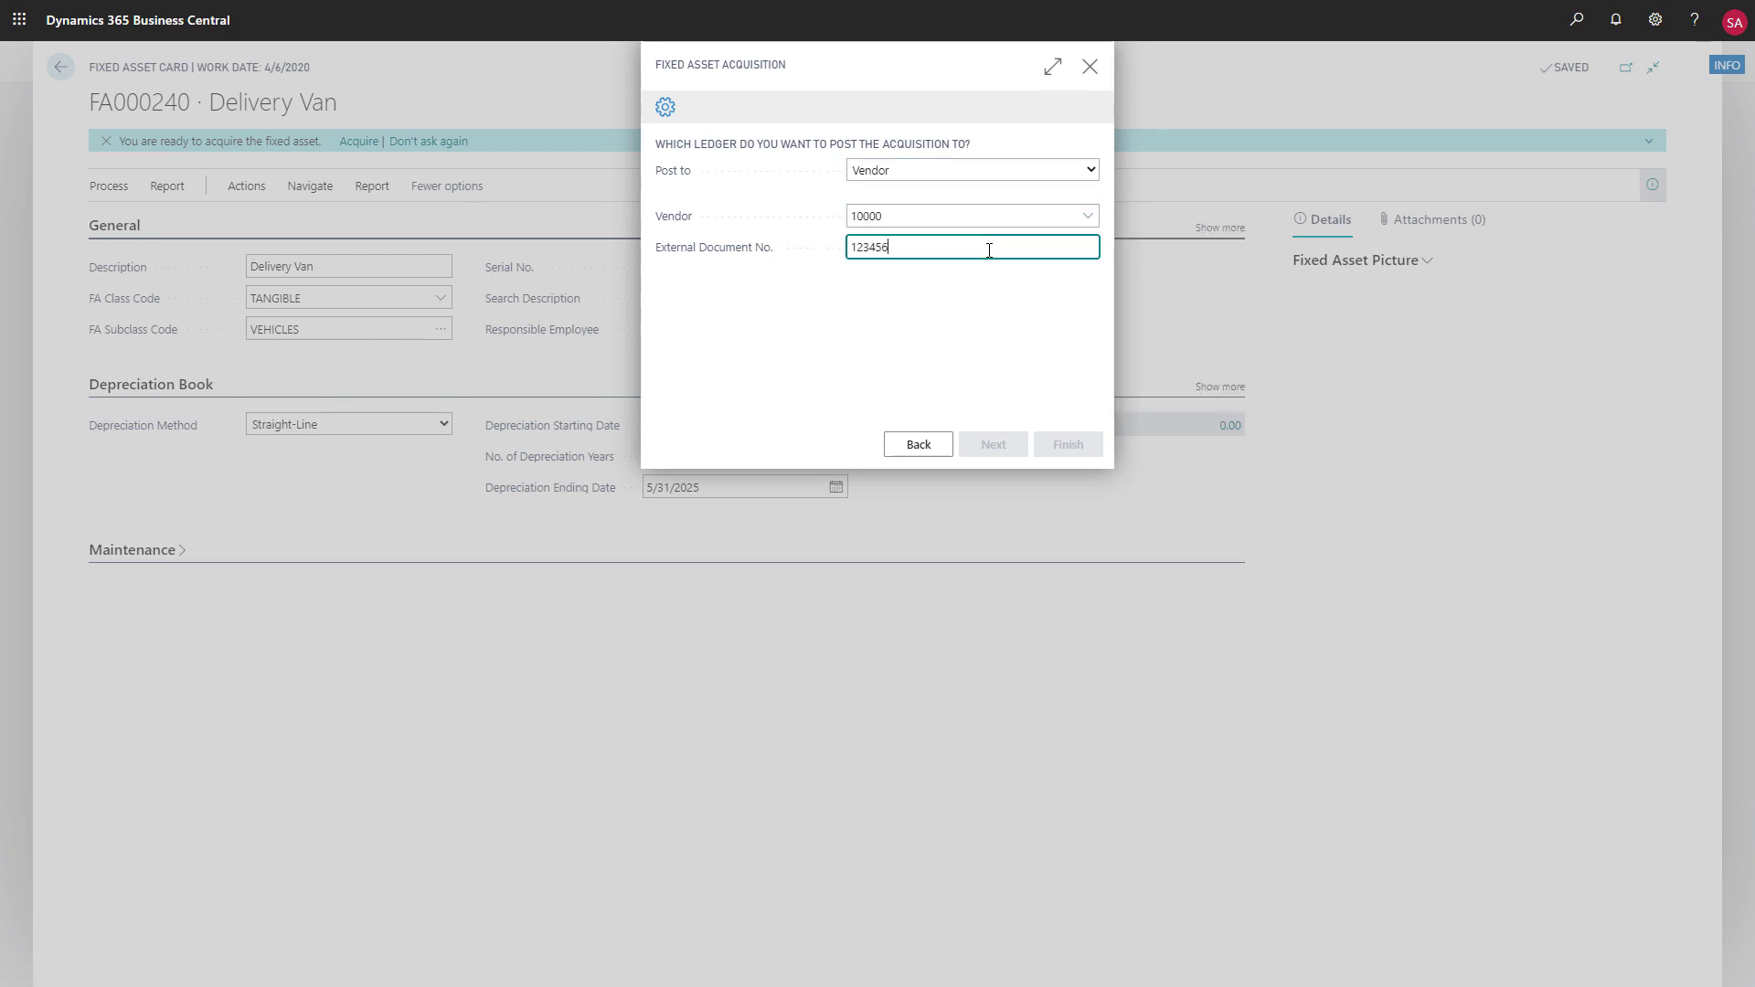
{"action": "left_click", "coordinate": [983, 332]}
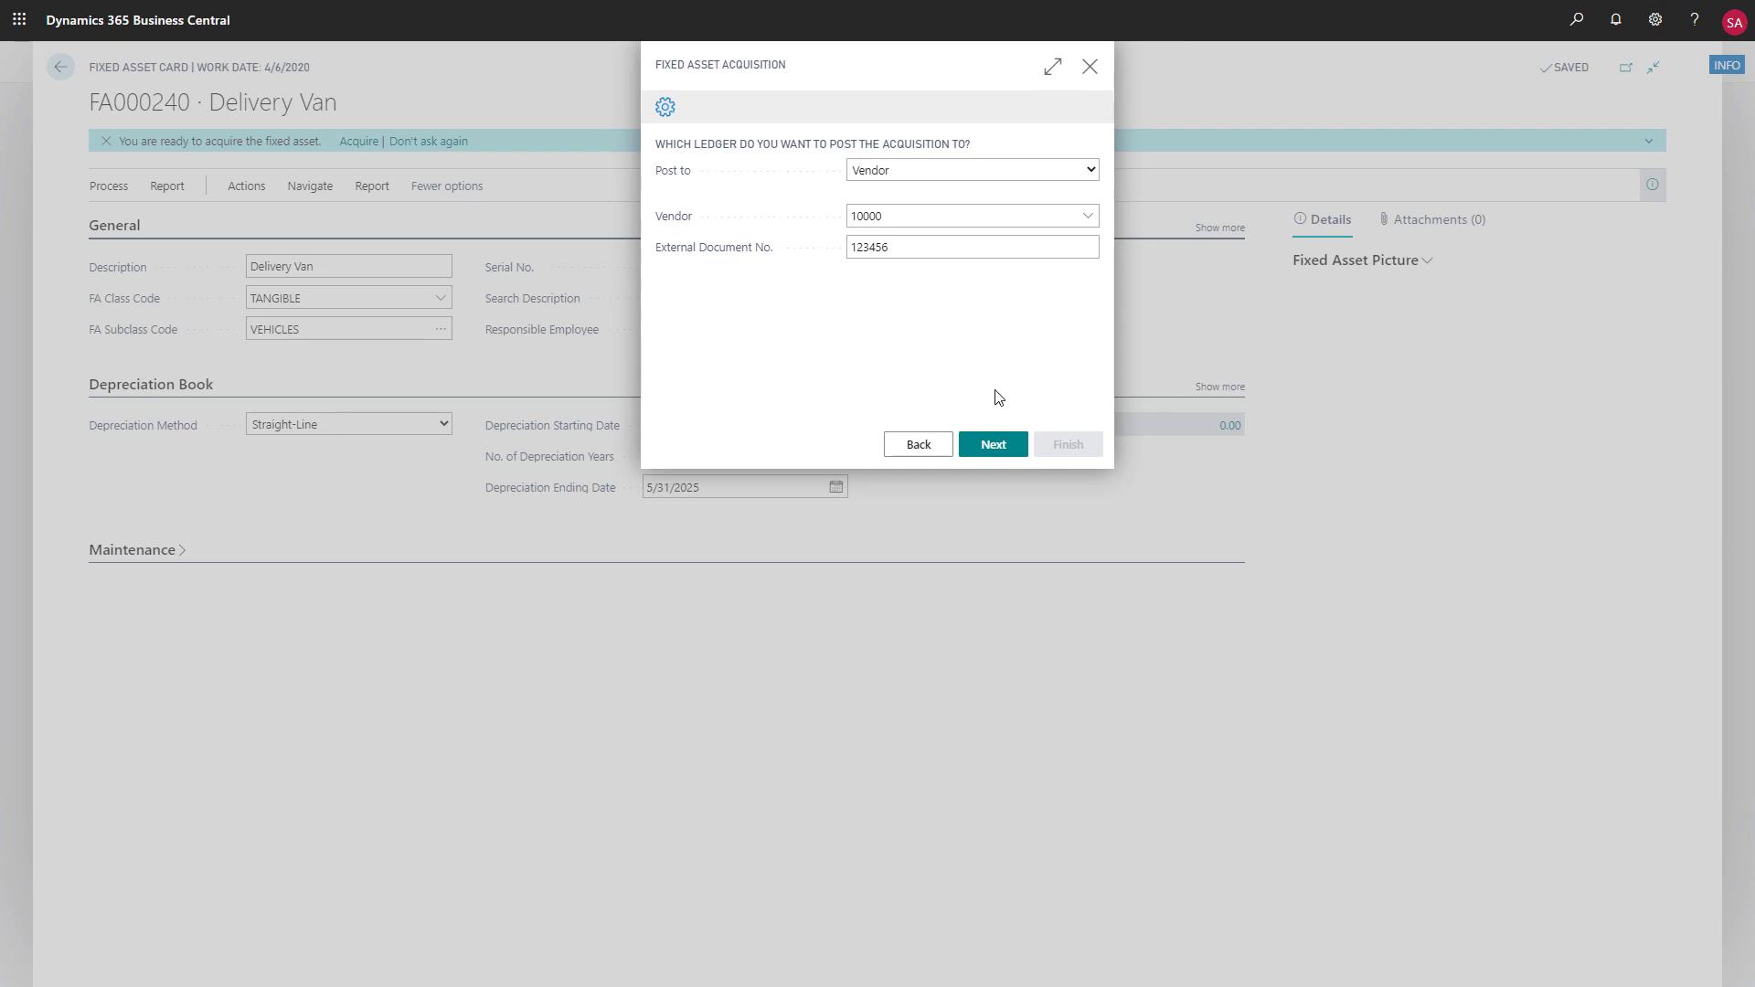
Finish the assisted acquisition of the Delivery Van and post the resulting lines in the AUTOMATIC batch of the fixed asset G/L journal
{"action": "left_click", "coordinate": [992, 446]}
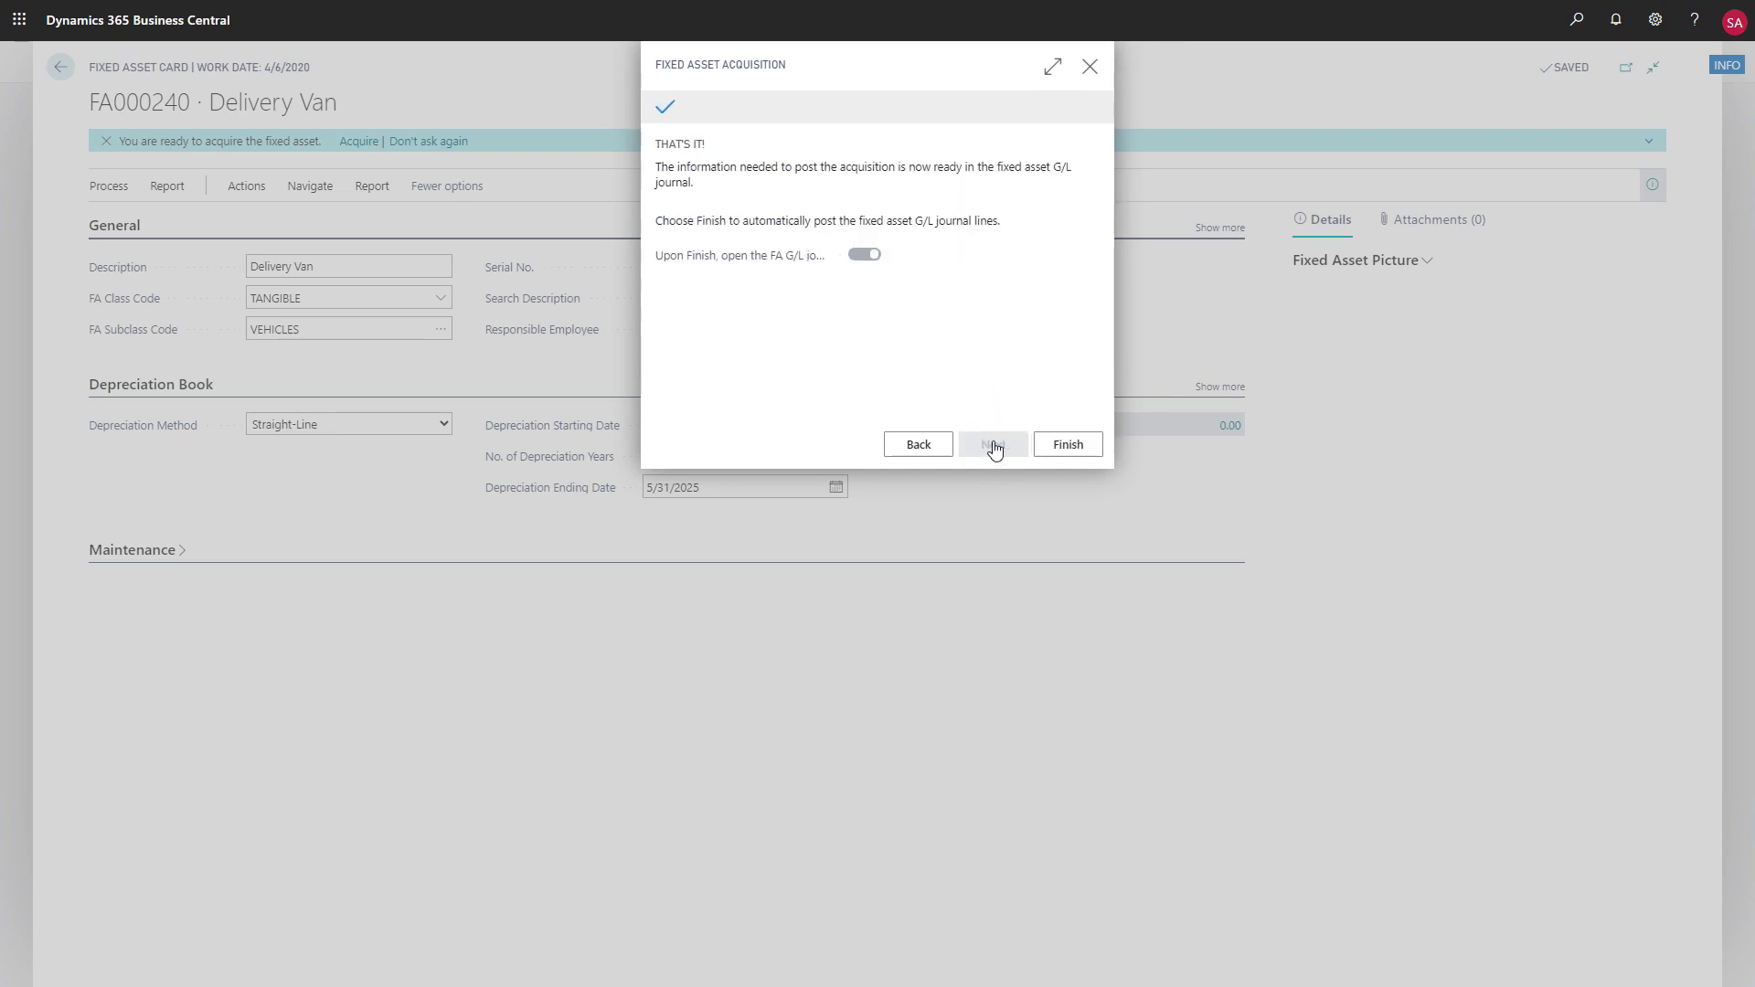
{"action": "left_click", "coordinate": [1065, 448]}
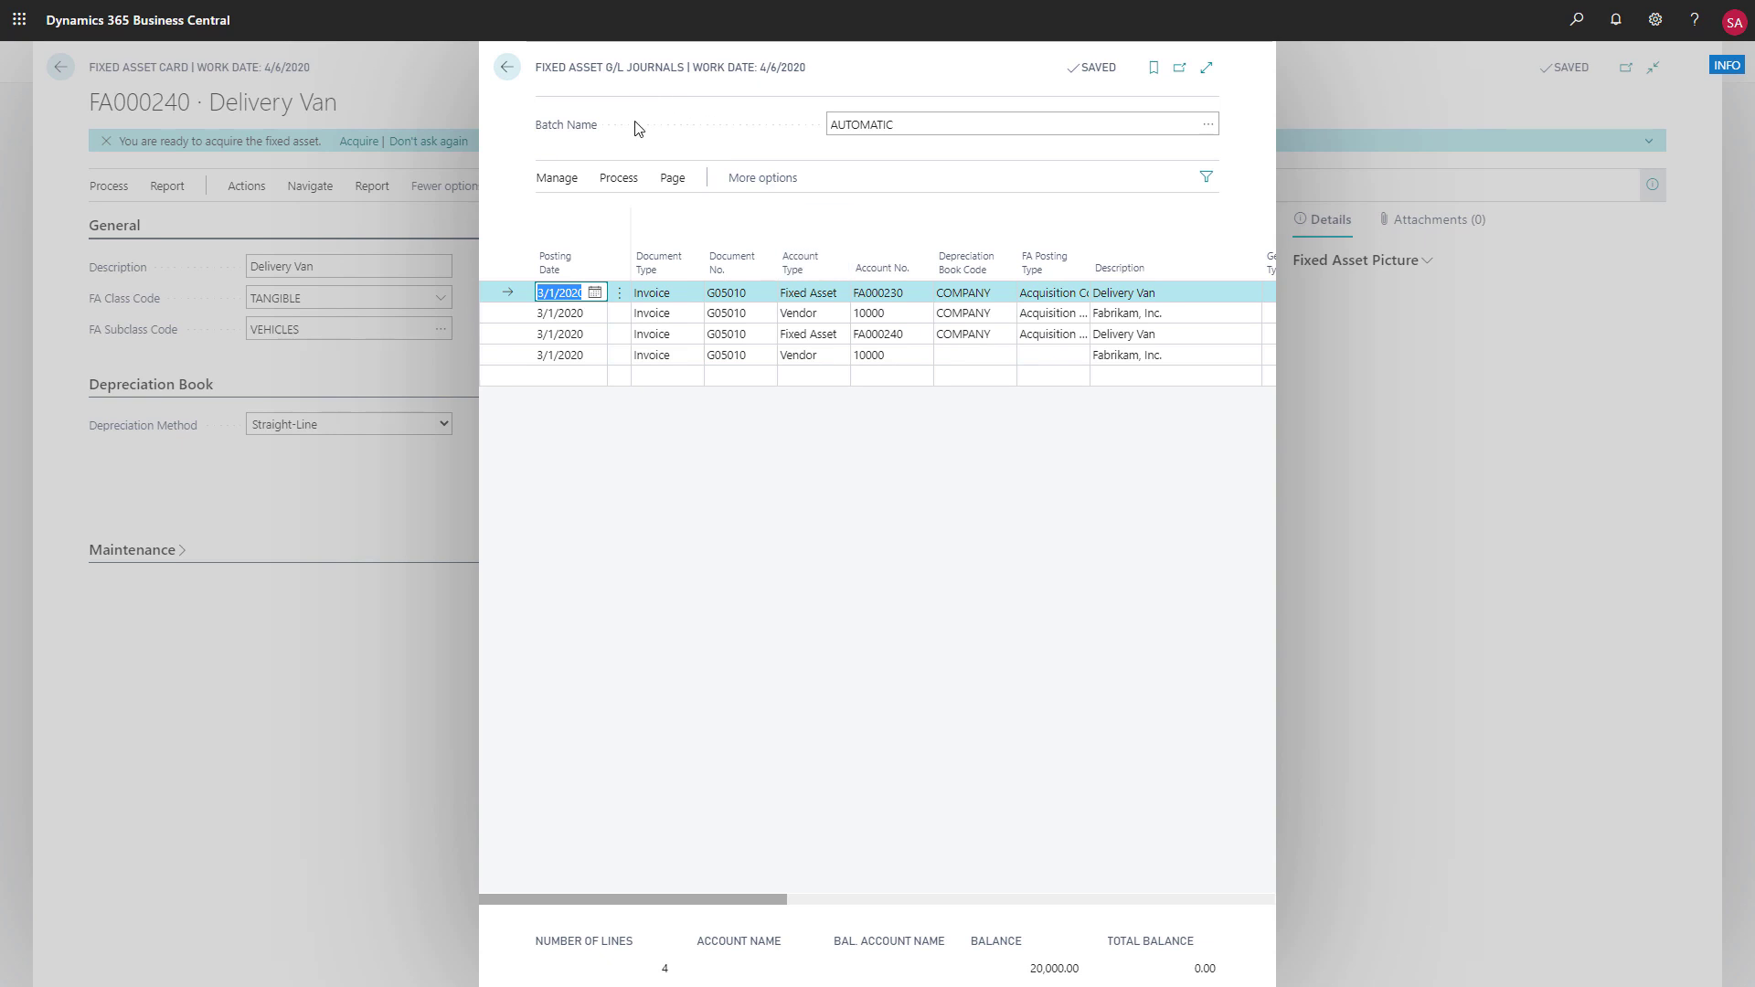
{"action": "left_click", "coordinate": [618, 180]}
{"action": "left_click", "coordinate": [575, 213]}
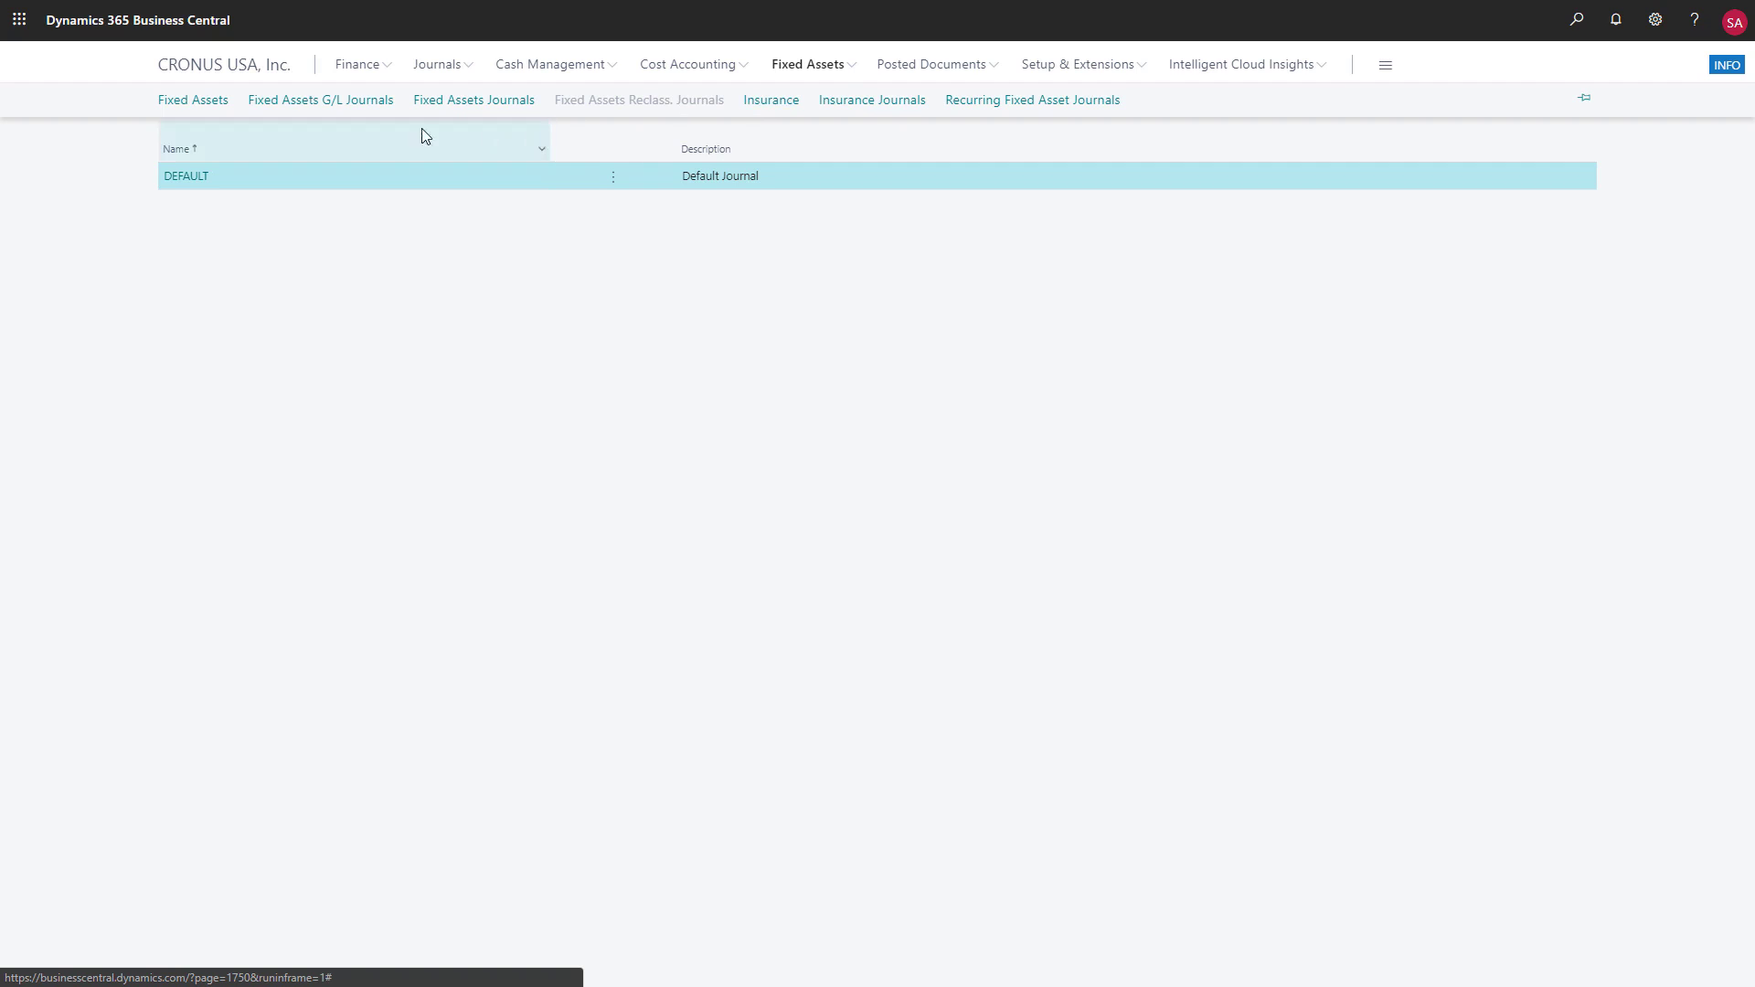
From the fixed assets list, start Calculate Depreciation for the COMPANY depreciation book with a posting date of 3/1/2020
{"action": "left_click", "coordinate": [209, 100]}
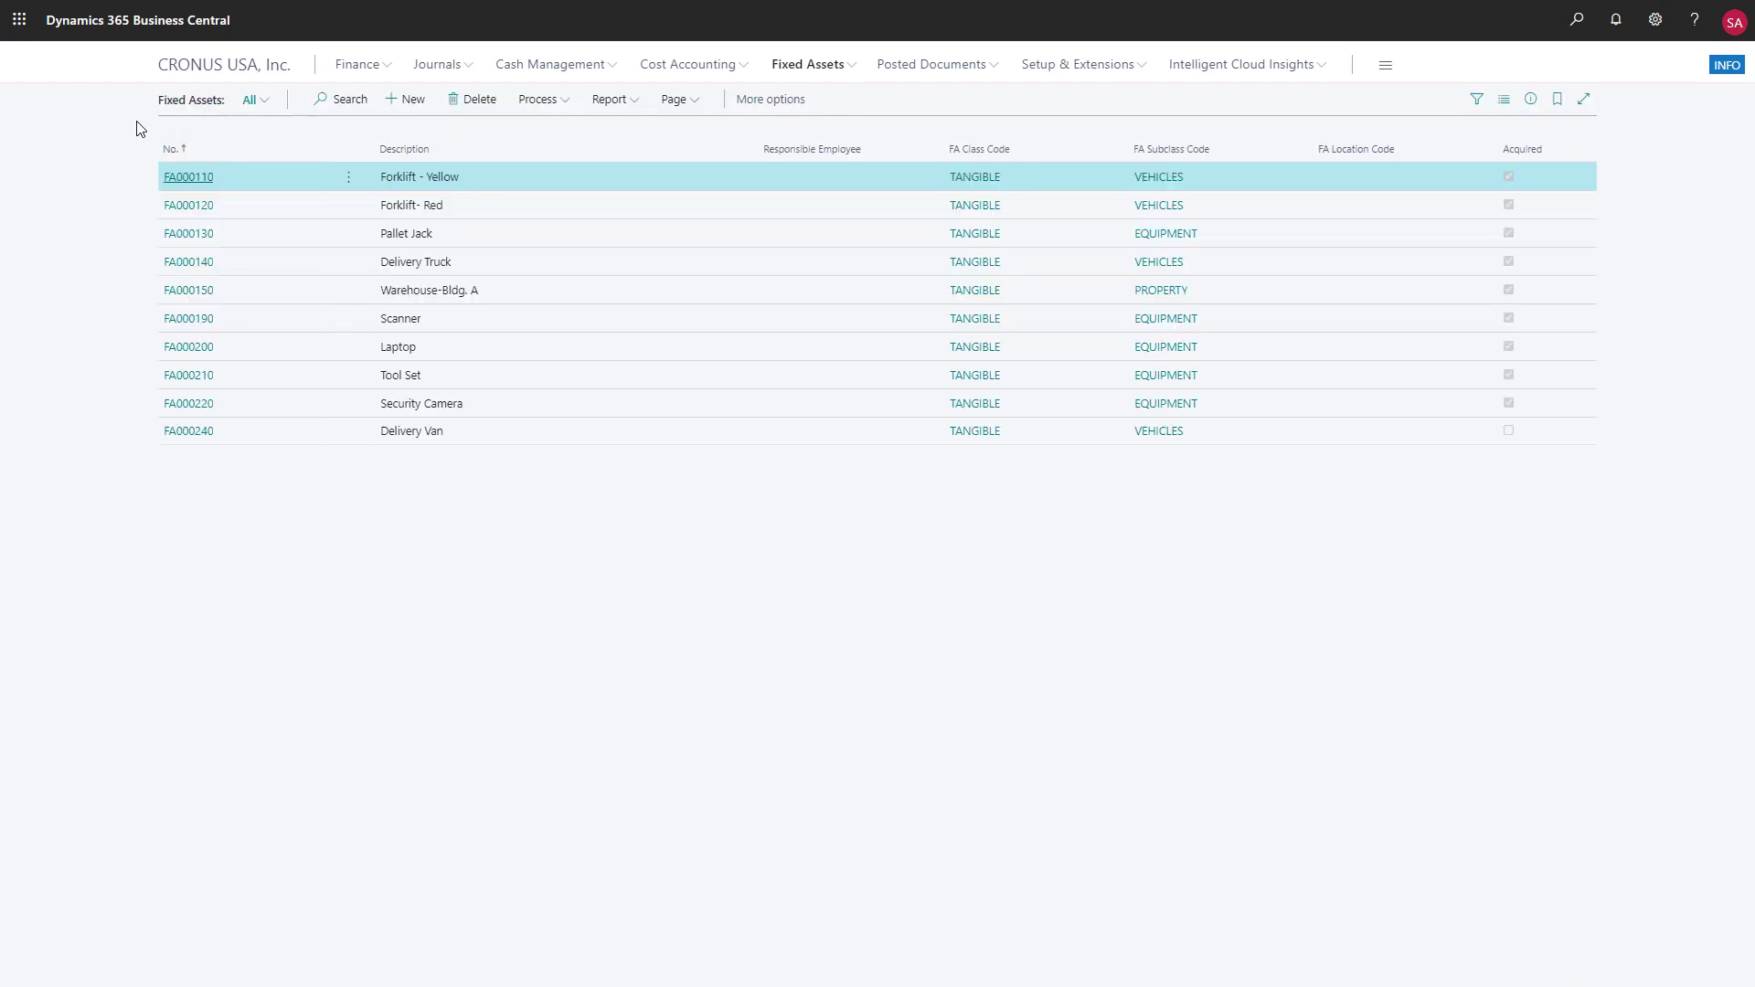
{"action": "left_click", "coordinate": [565, 104]}
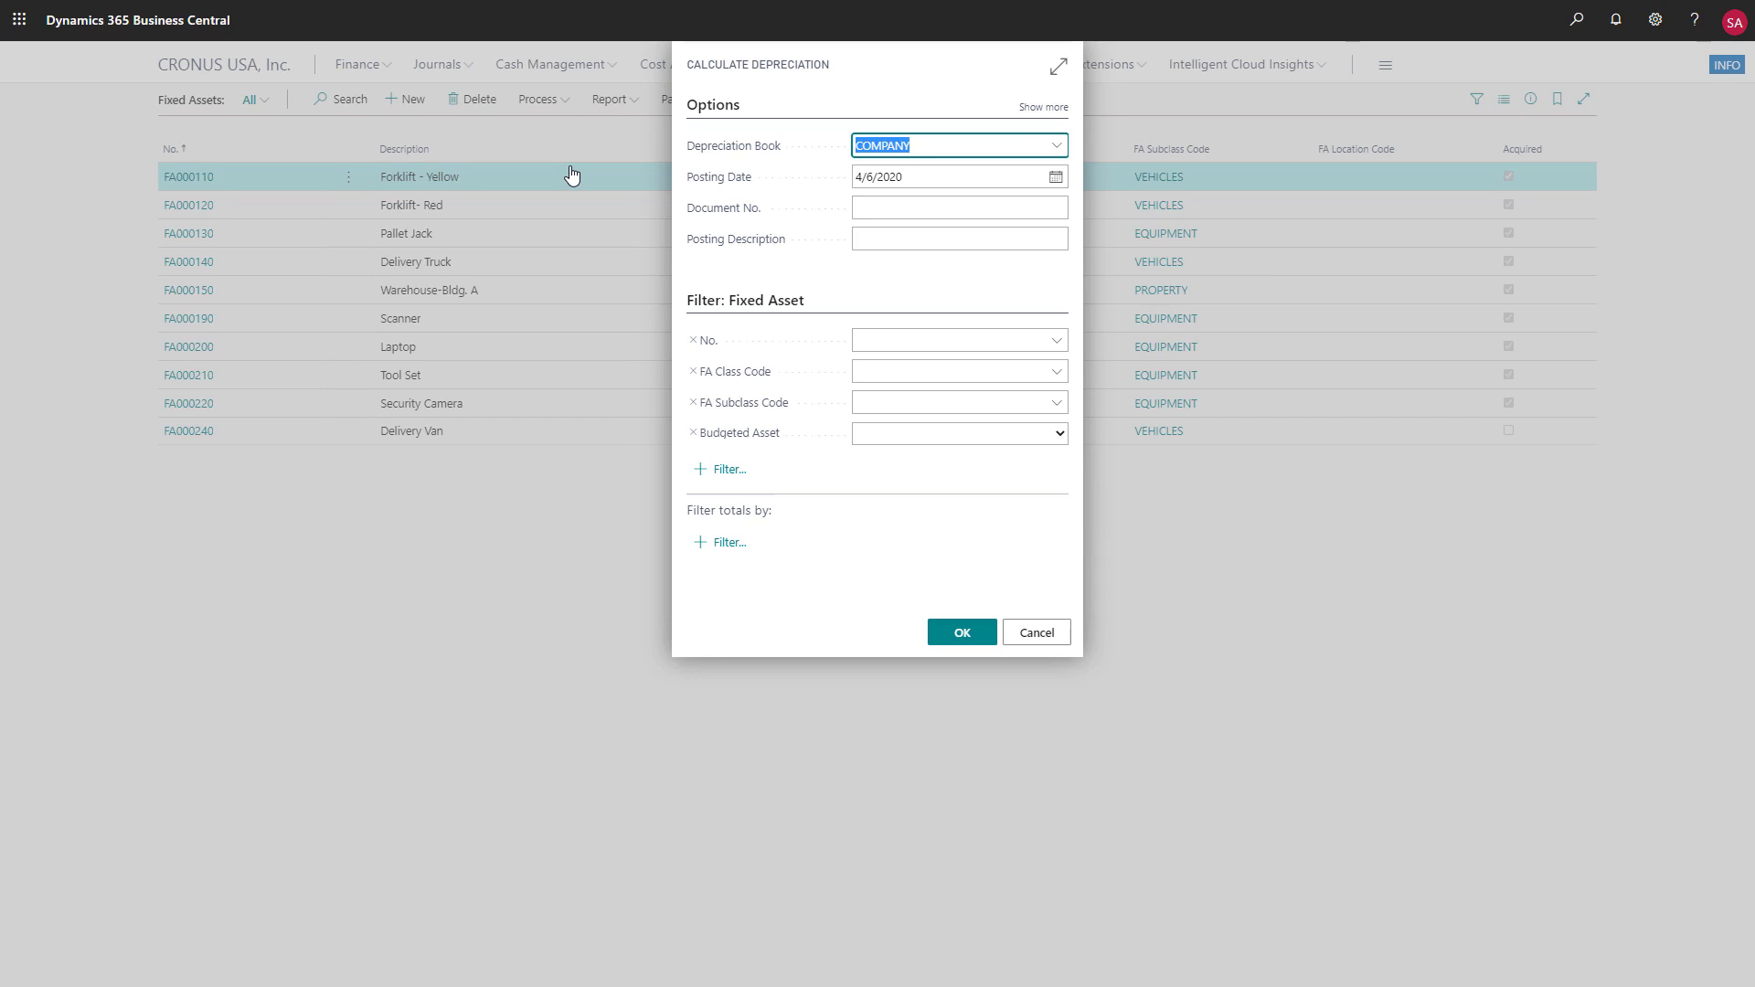
{"action": "left_click", "coordinate": [1055, 178]}
{"action": "left_click", "coordinate": [866, 203]}
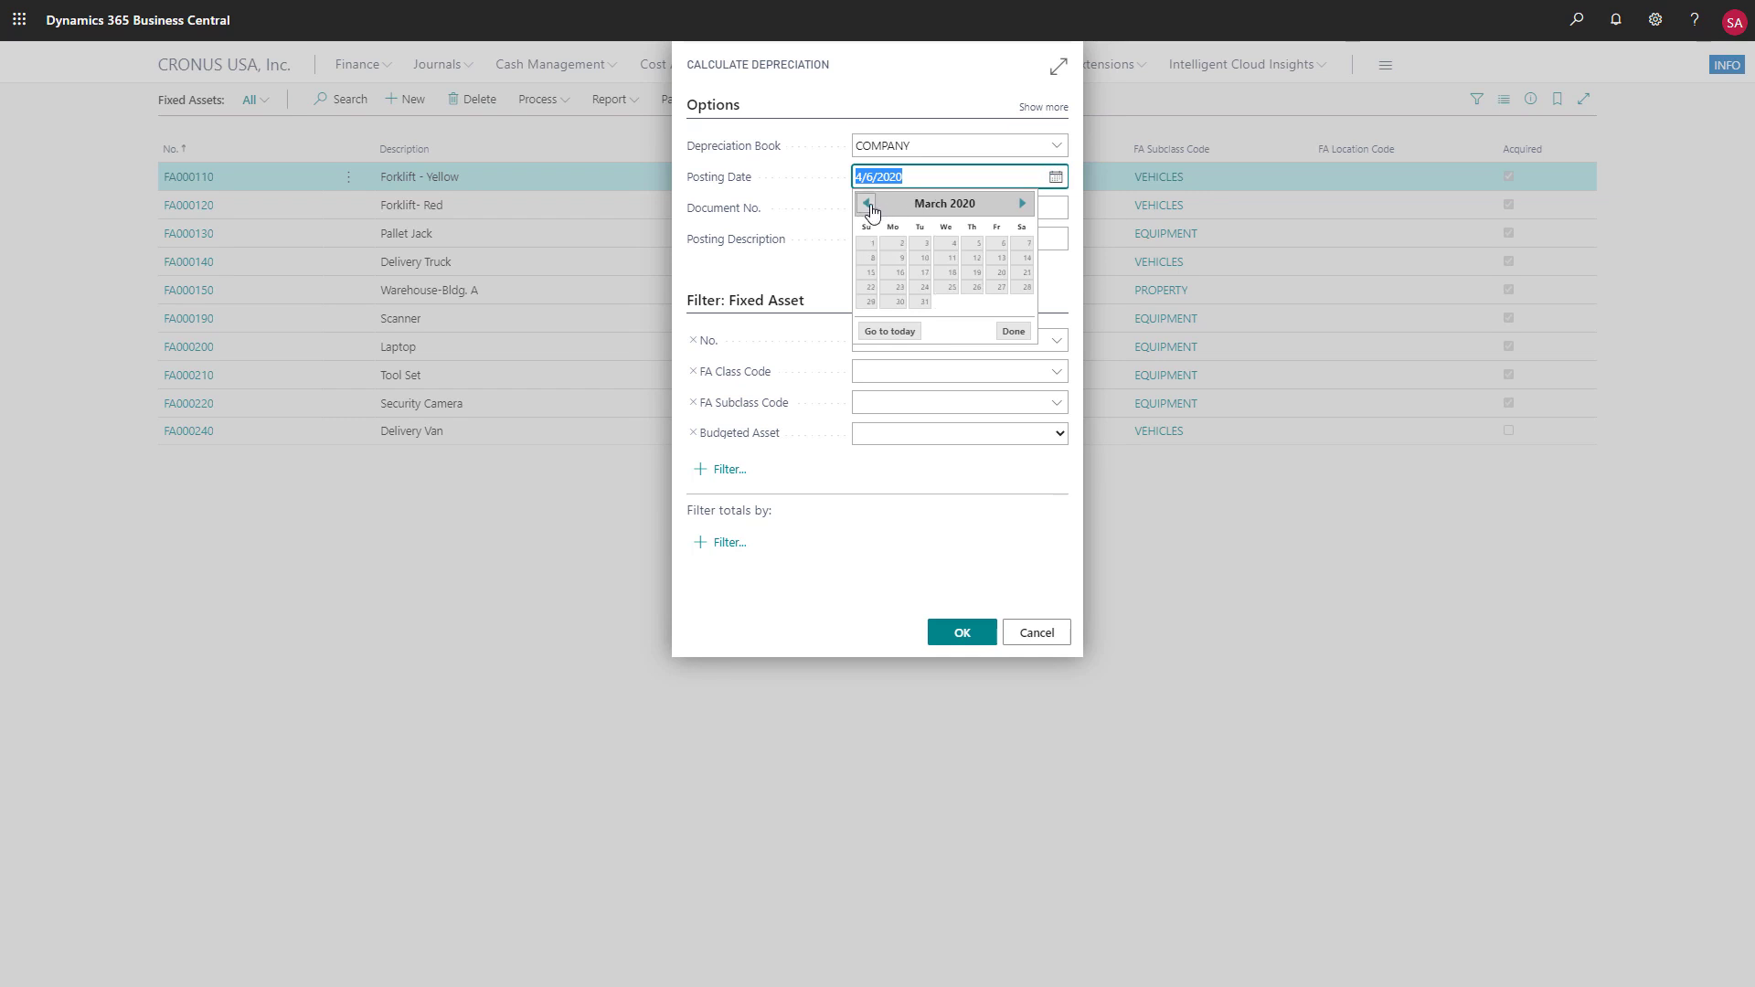
{"action": "left_click", "coordinate": [869, 245]}
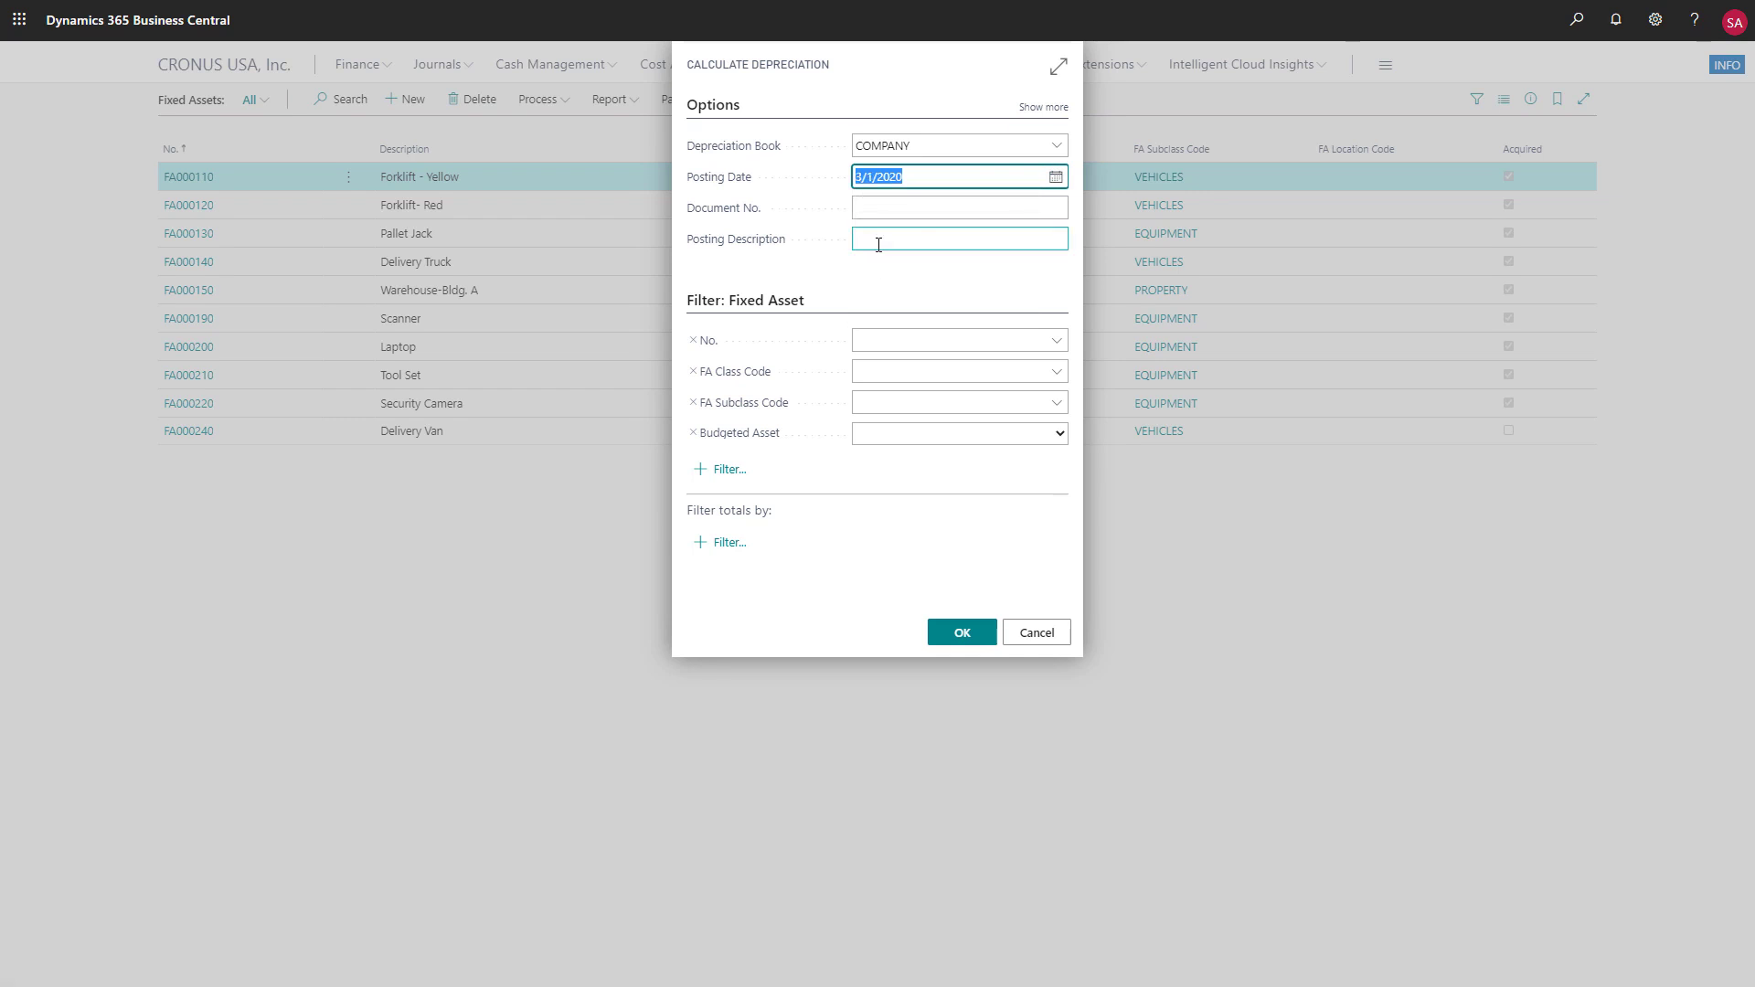
Show the additional depreciation options, set the Posting Date to 3/31/2020, run the calculation and accept opening the fixed asset G/L journal
{"action": "left_click", "coordinate": [1043, 107]}
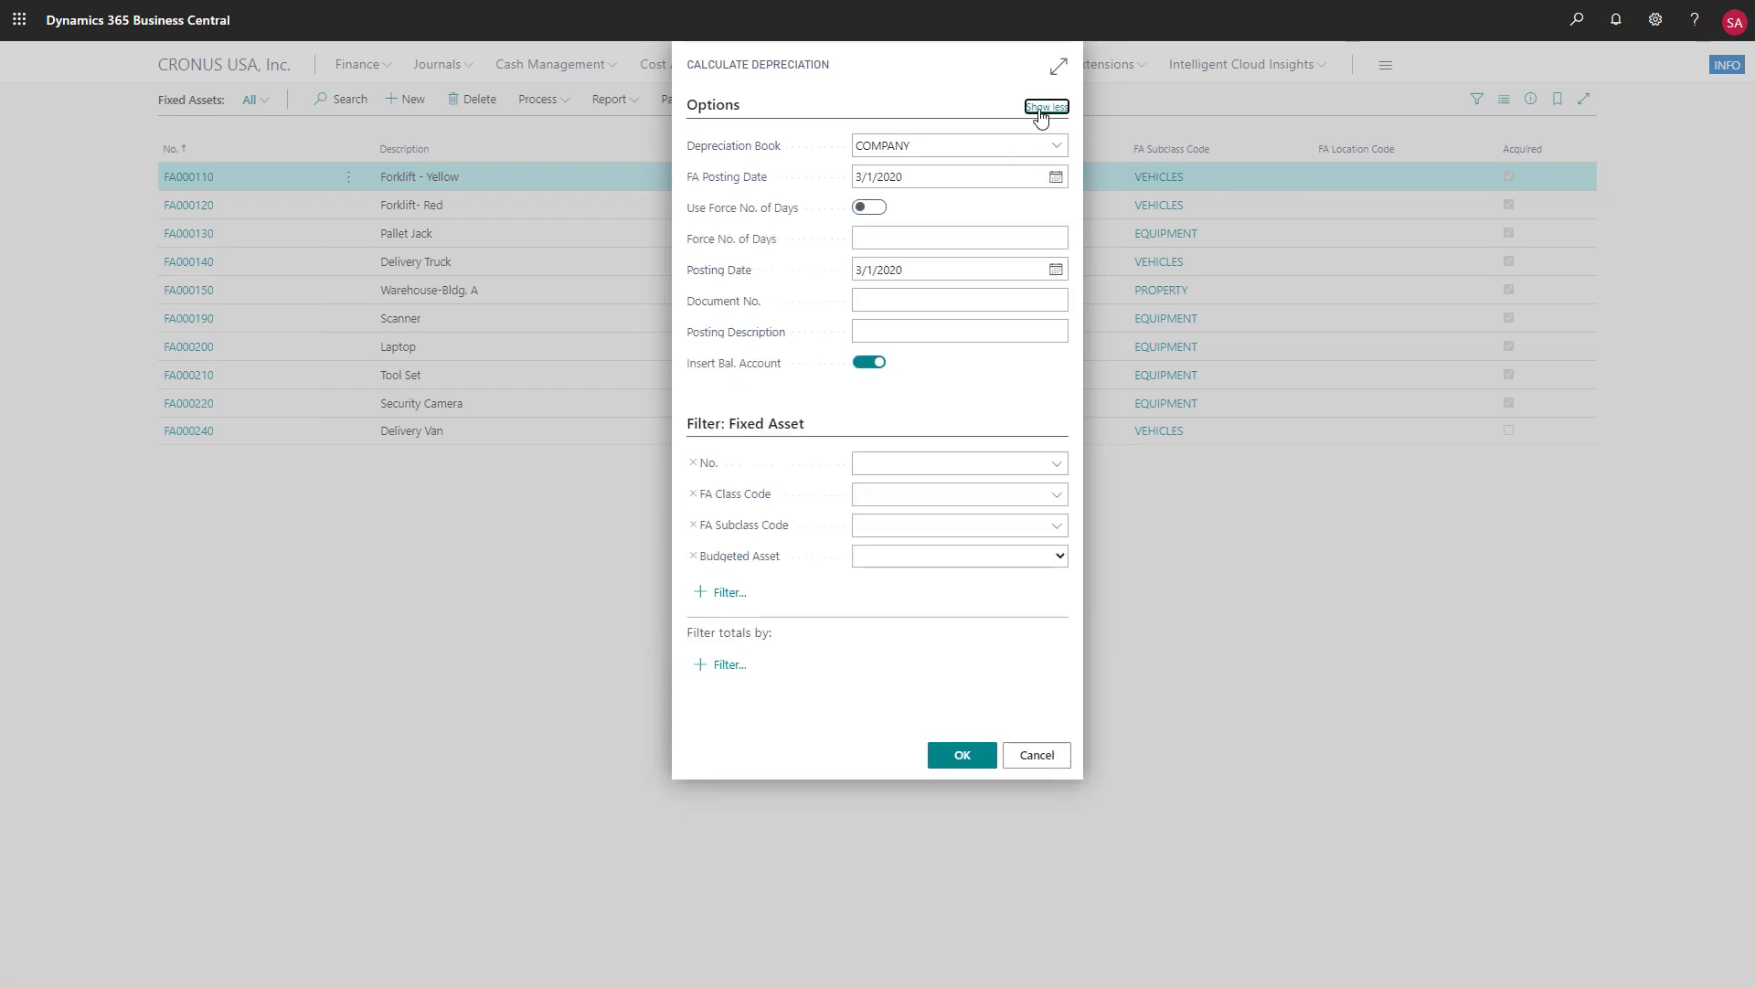
{"action": "left_click", "coordinate": [1055, 270]}
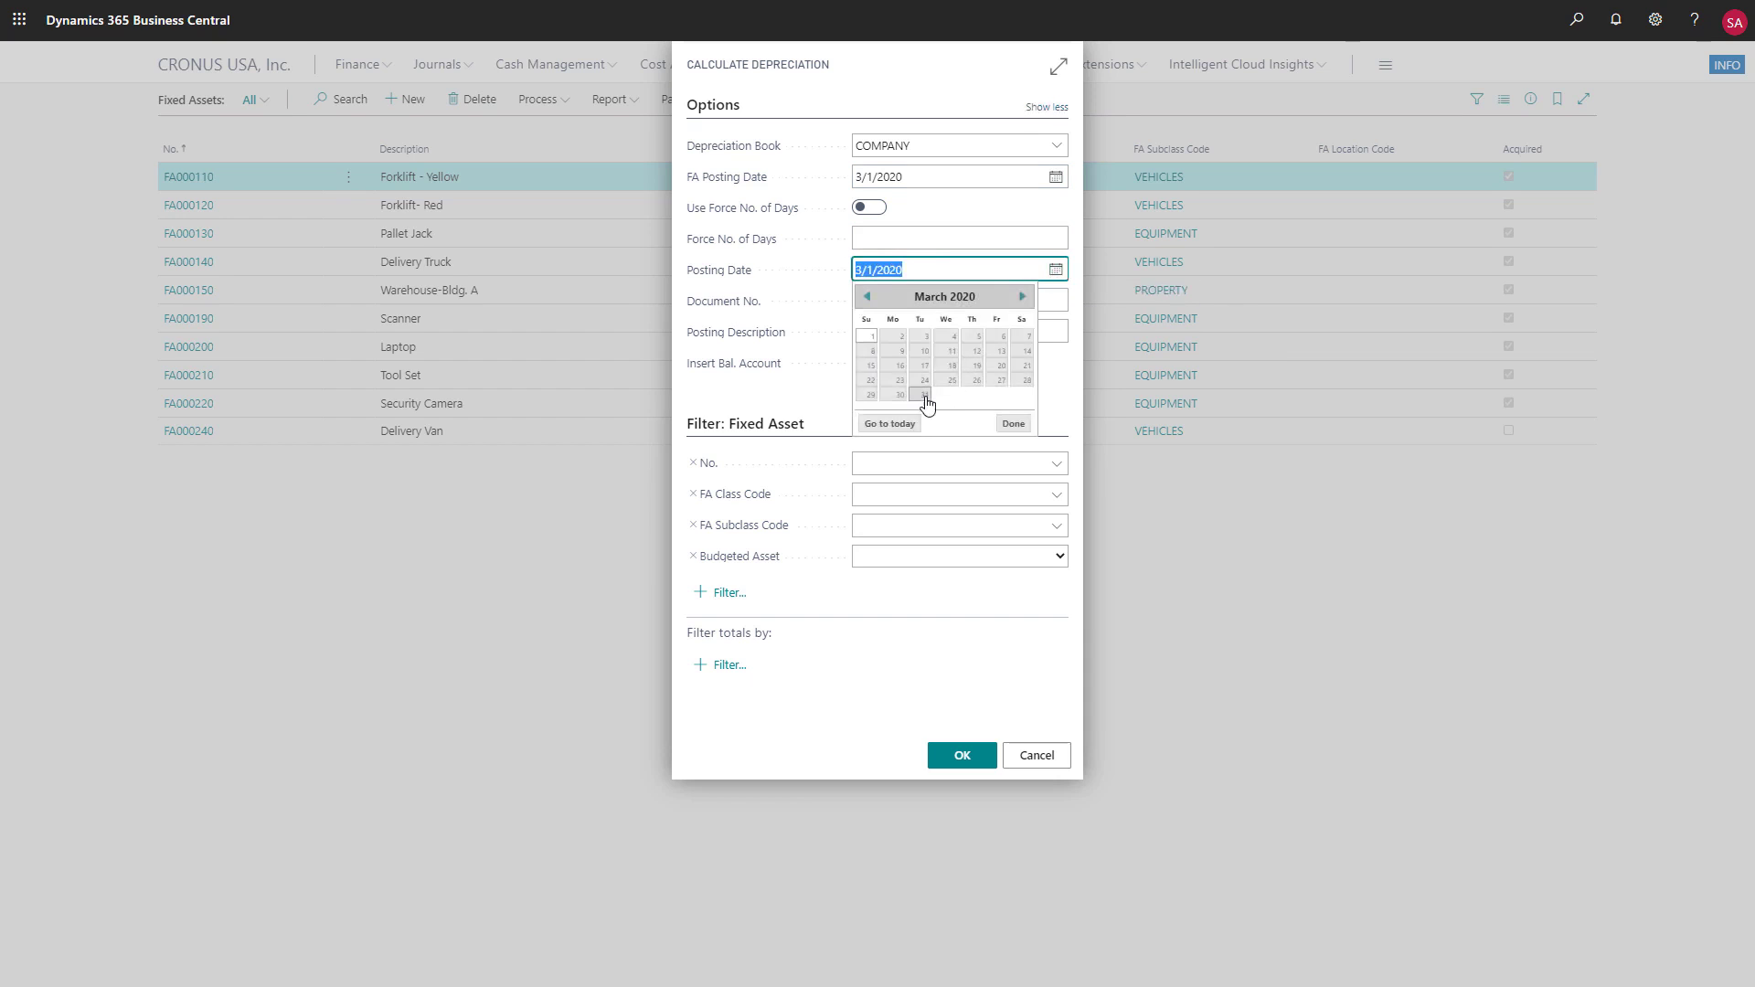
{"action": "left_click", "coordinate": [924, 398]}
{"action": "left_click", "coordinate": [962, 756]}
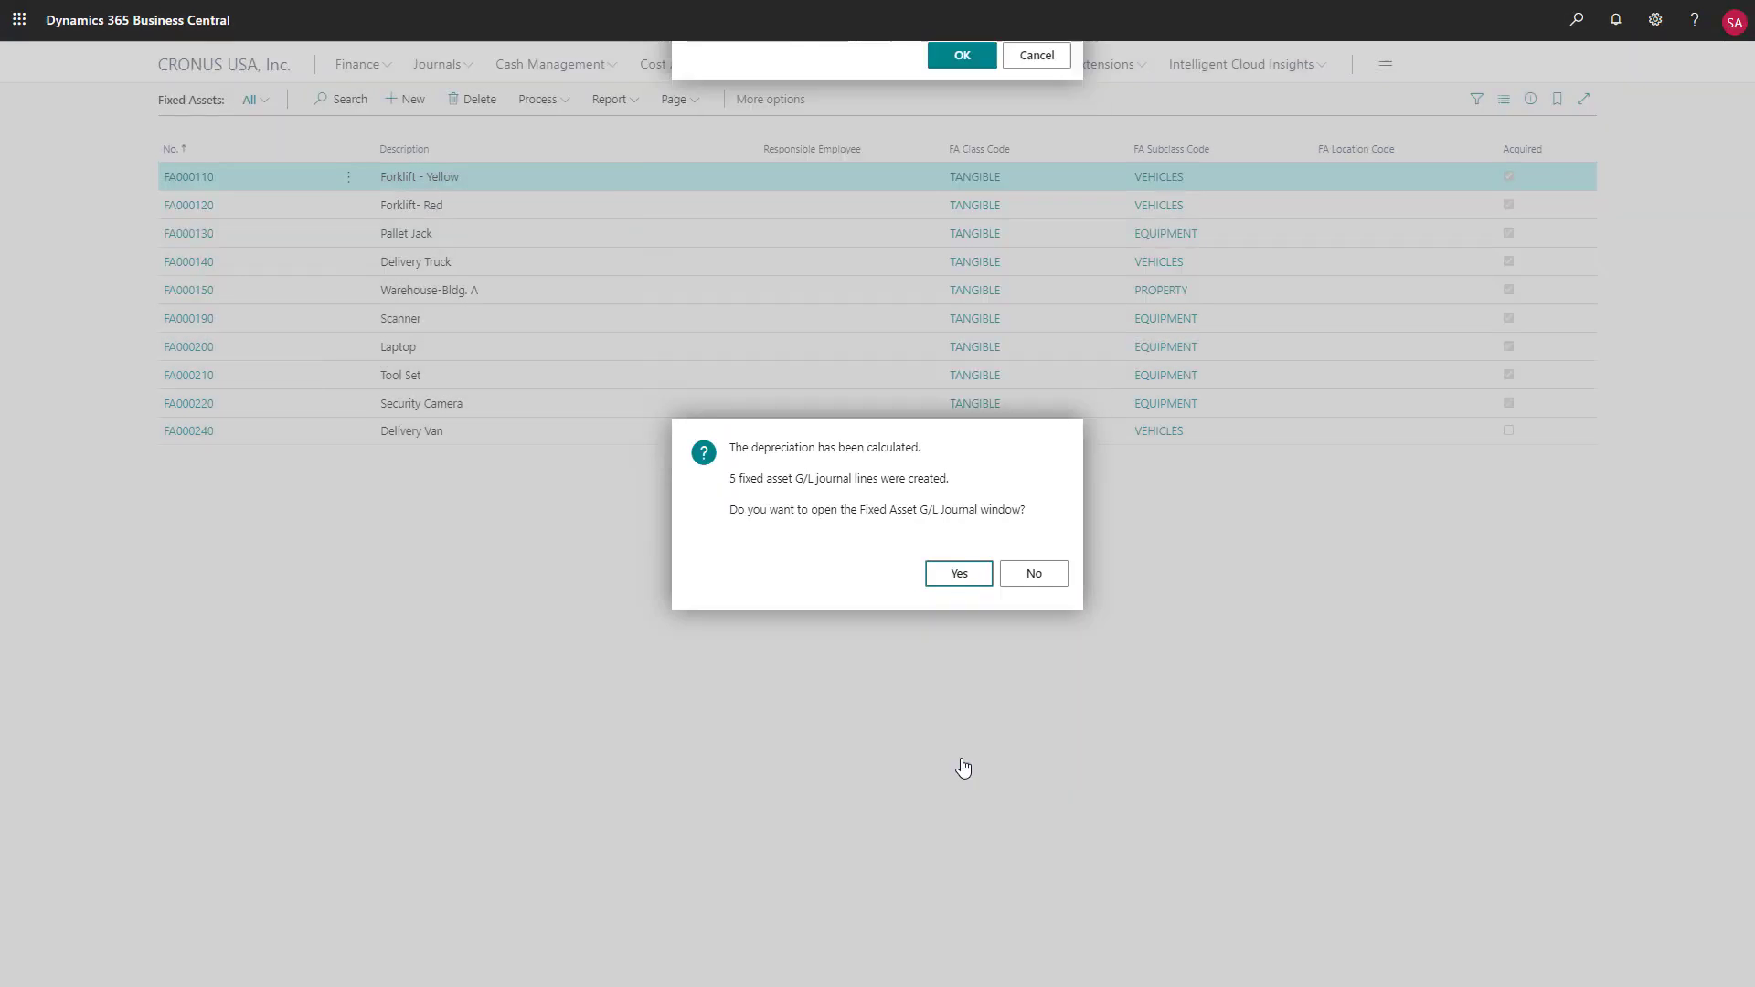
{"action": "left_click", "coordinate": [951, 576]}
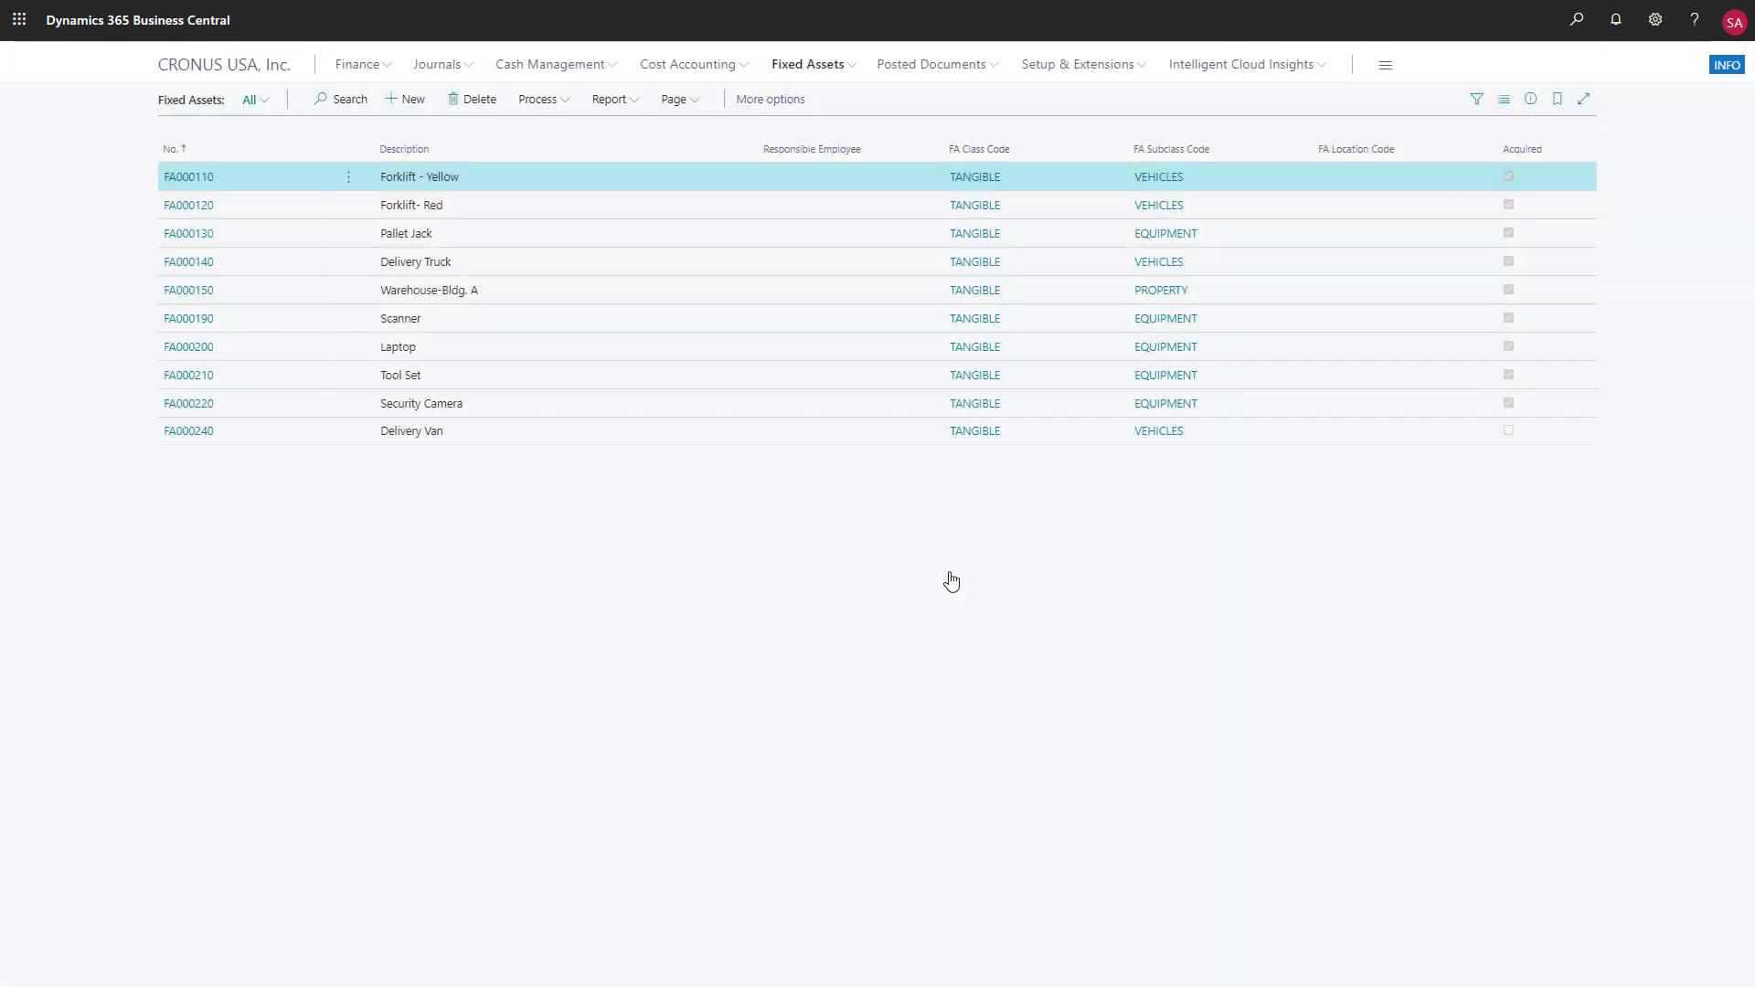
Post the AUTOMATIC batch from the Fixed Assets G/L Journals list and confirm the posting
{"action": "left_click", "coordinate": [852, 68]}
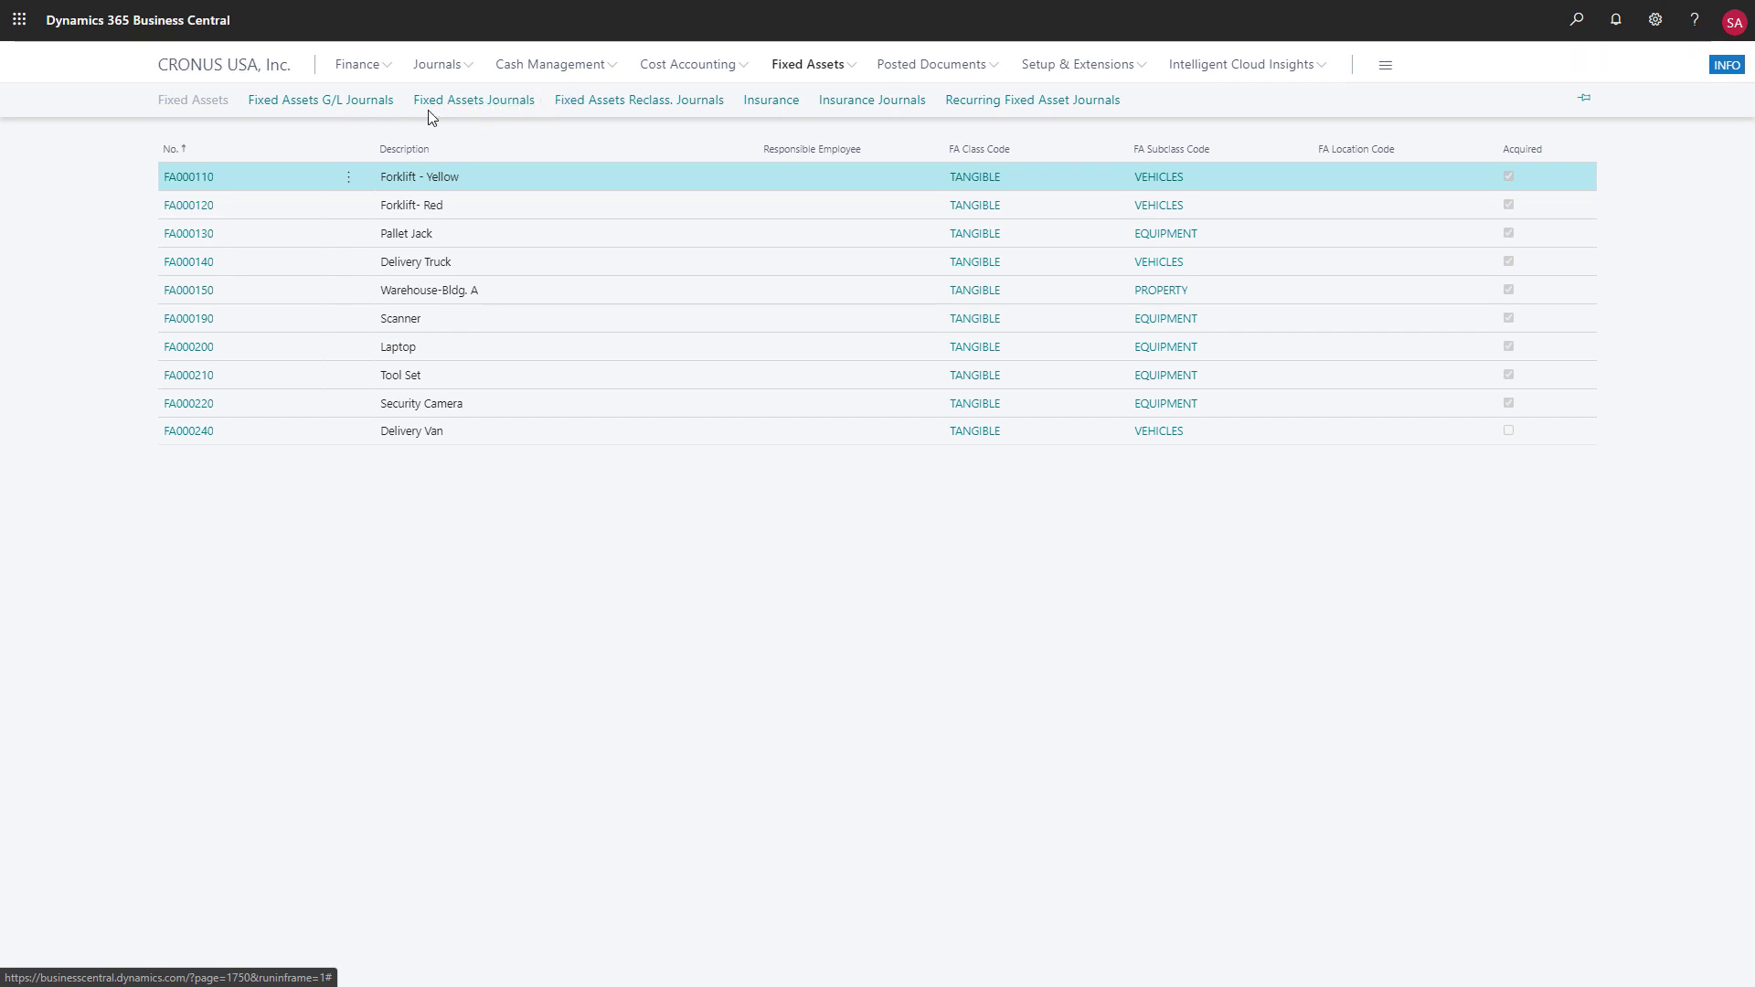
{"action": "left_click", "coordinate": [345, 103]}
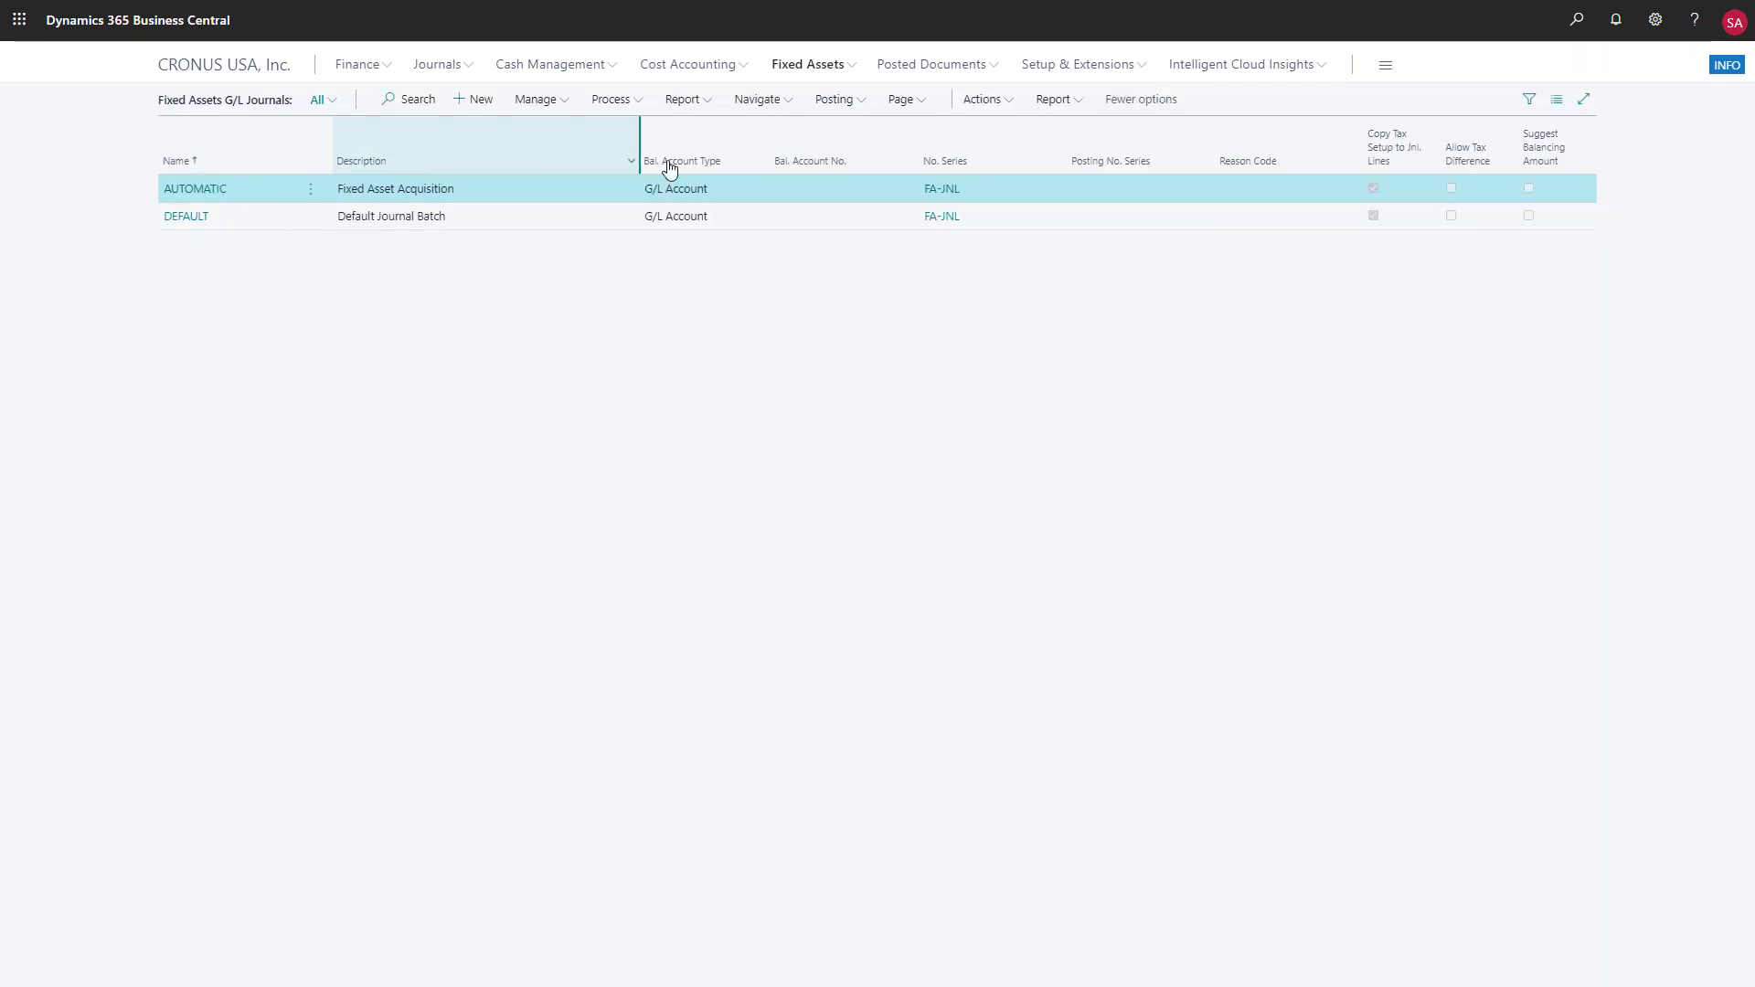
{"action": "left_click", "coordinate": [917, 103]}
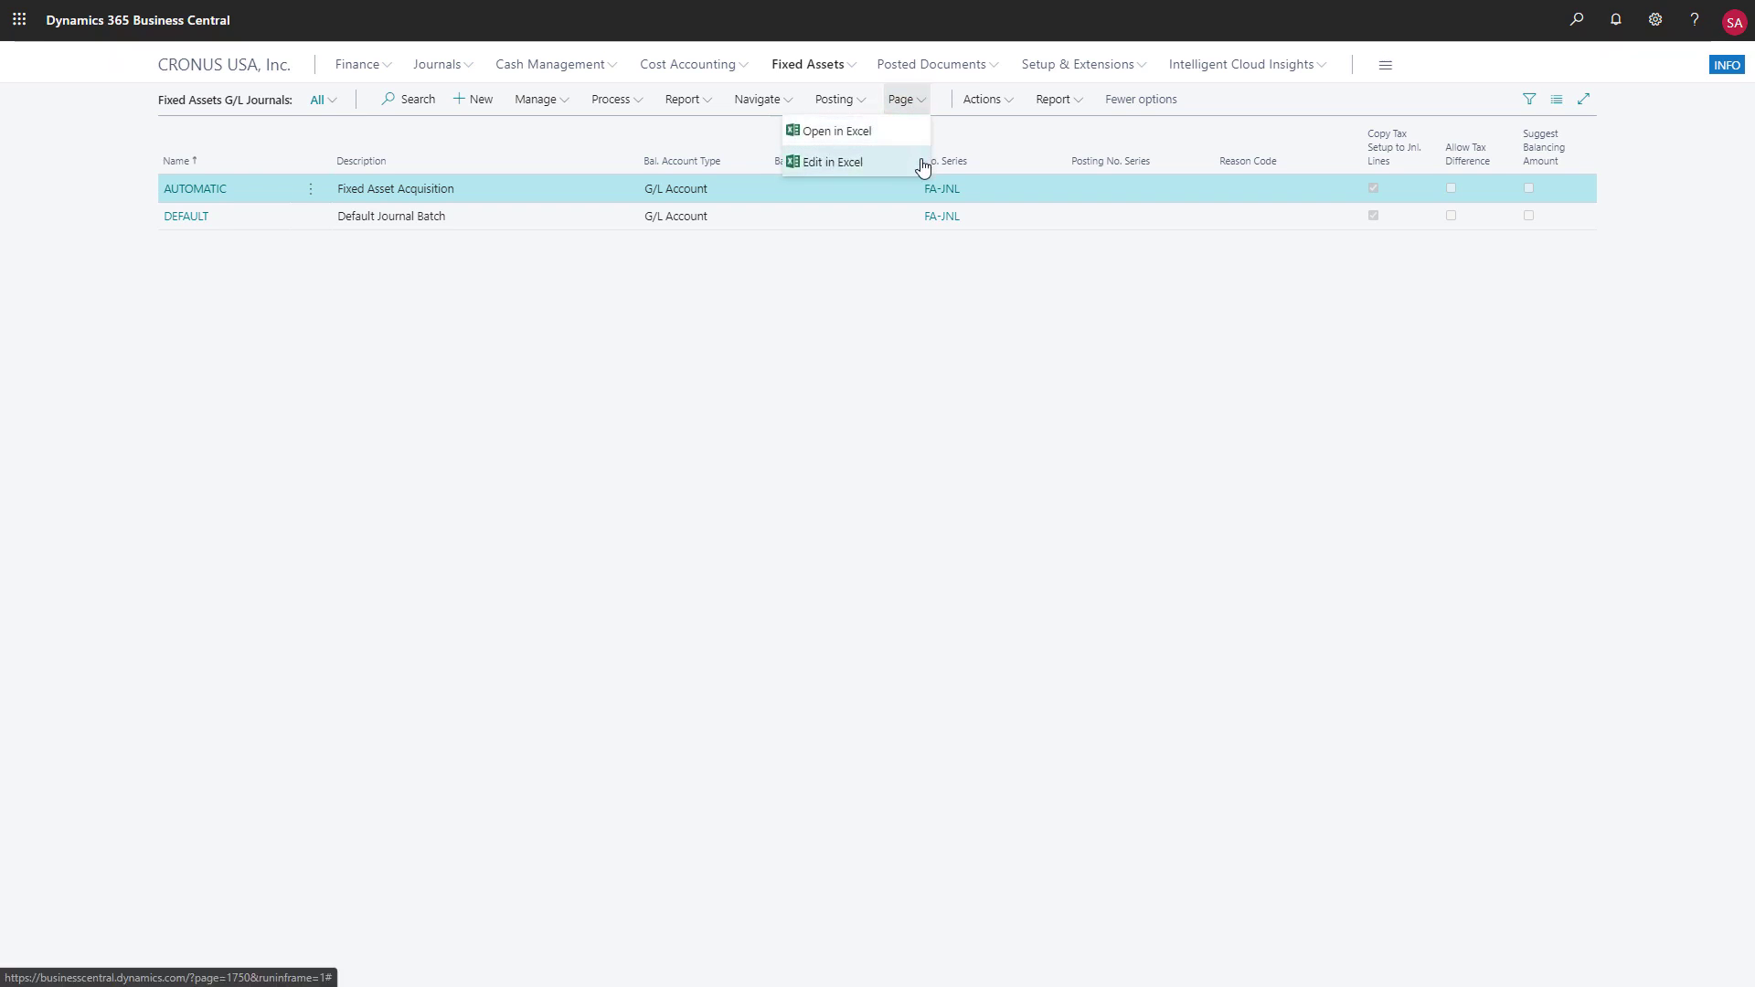
{"action": "left_click", "coordinate": [119, 206]}
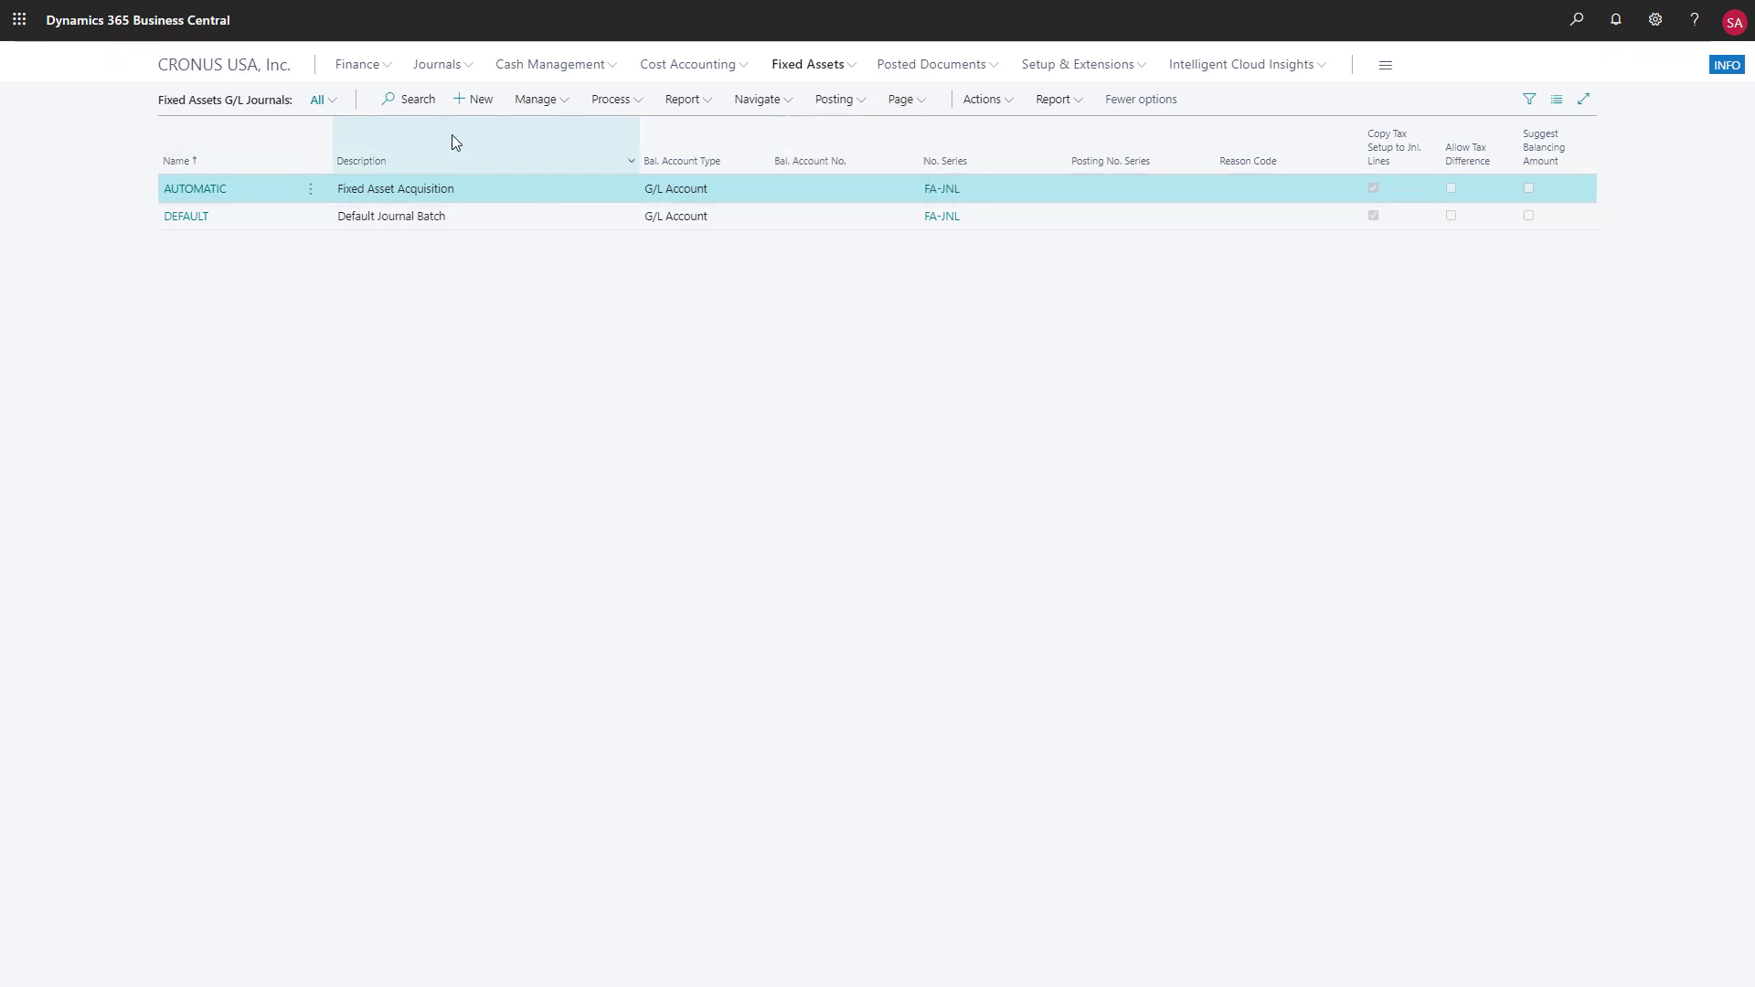
{"action": "left_click", "coordinate": [860, 102]}
{"action": "left_click", "coordinate": [857, 138]}
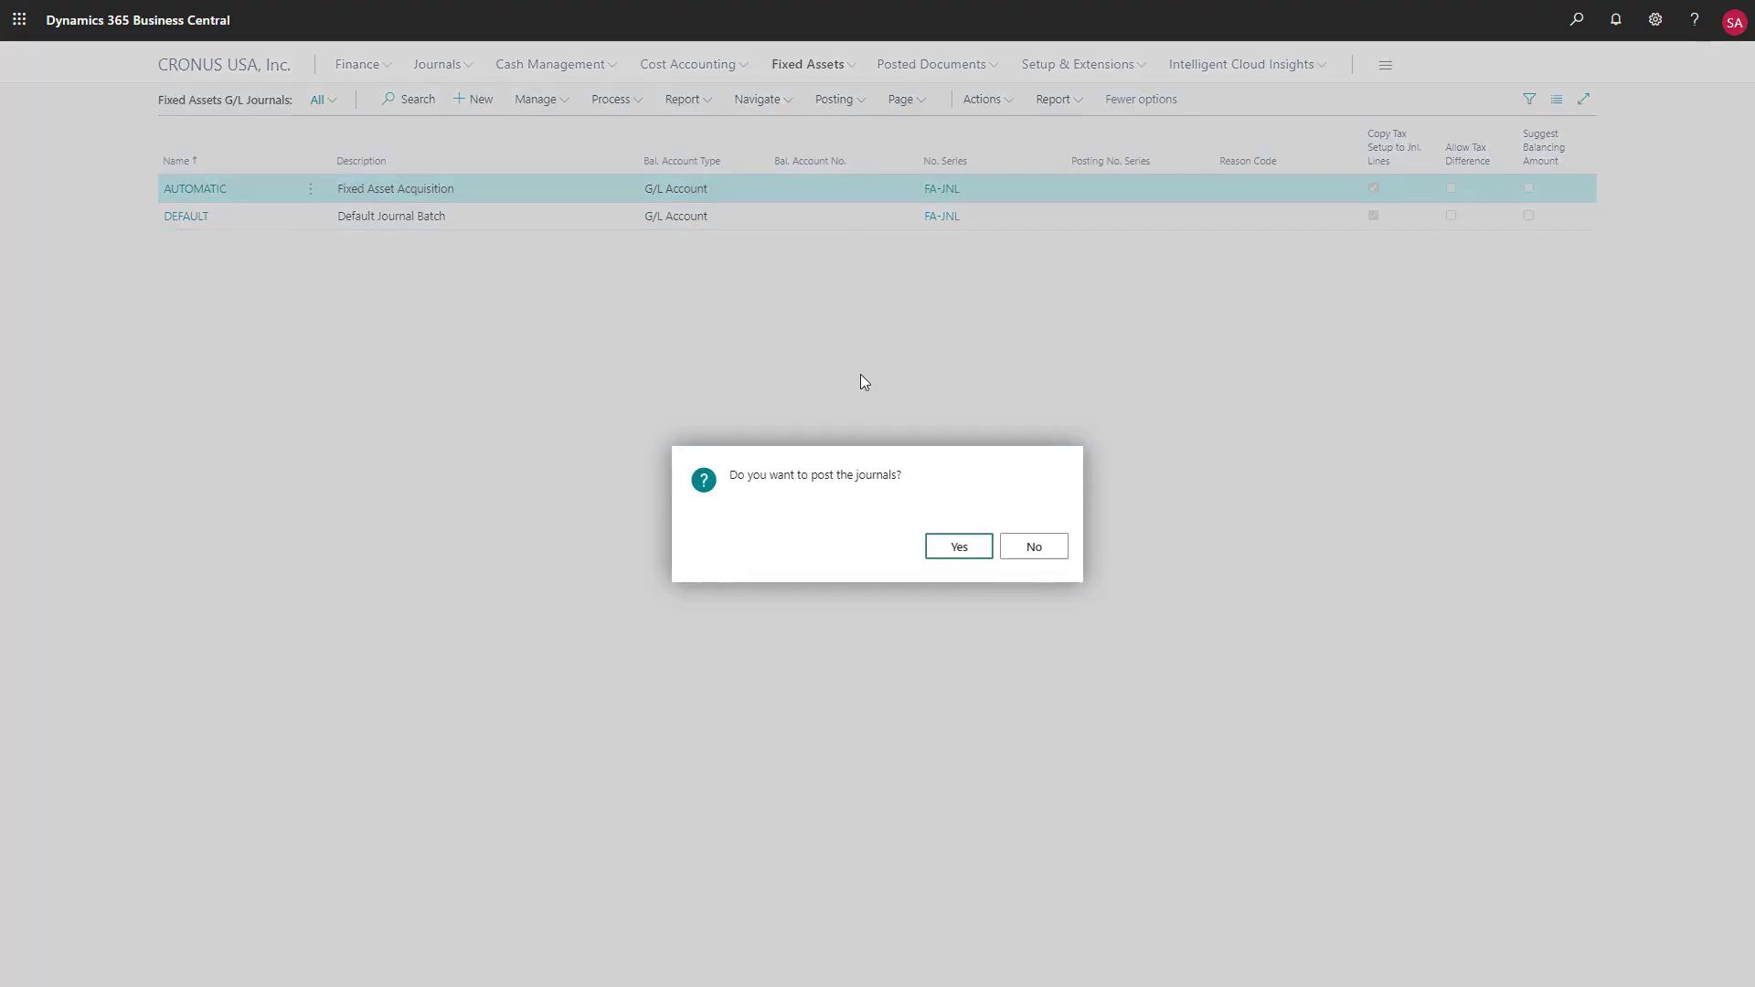
{"action": "left_click", "coordinate": [959, 549]}
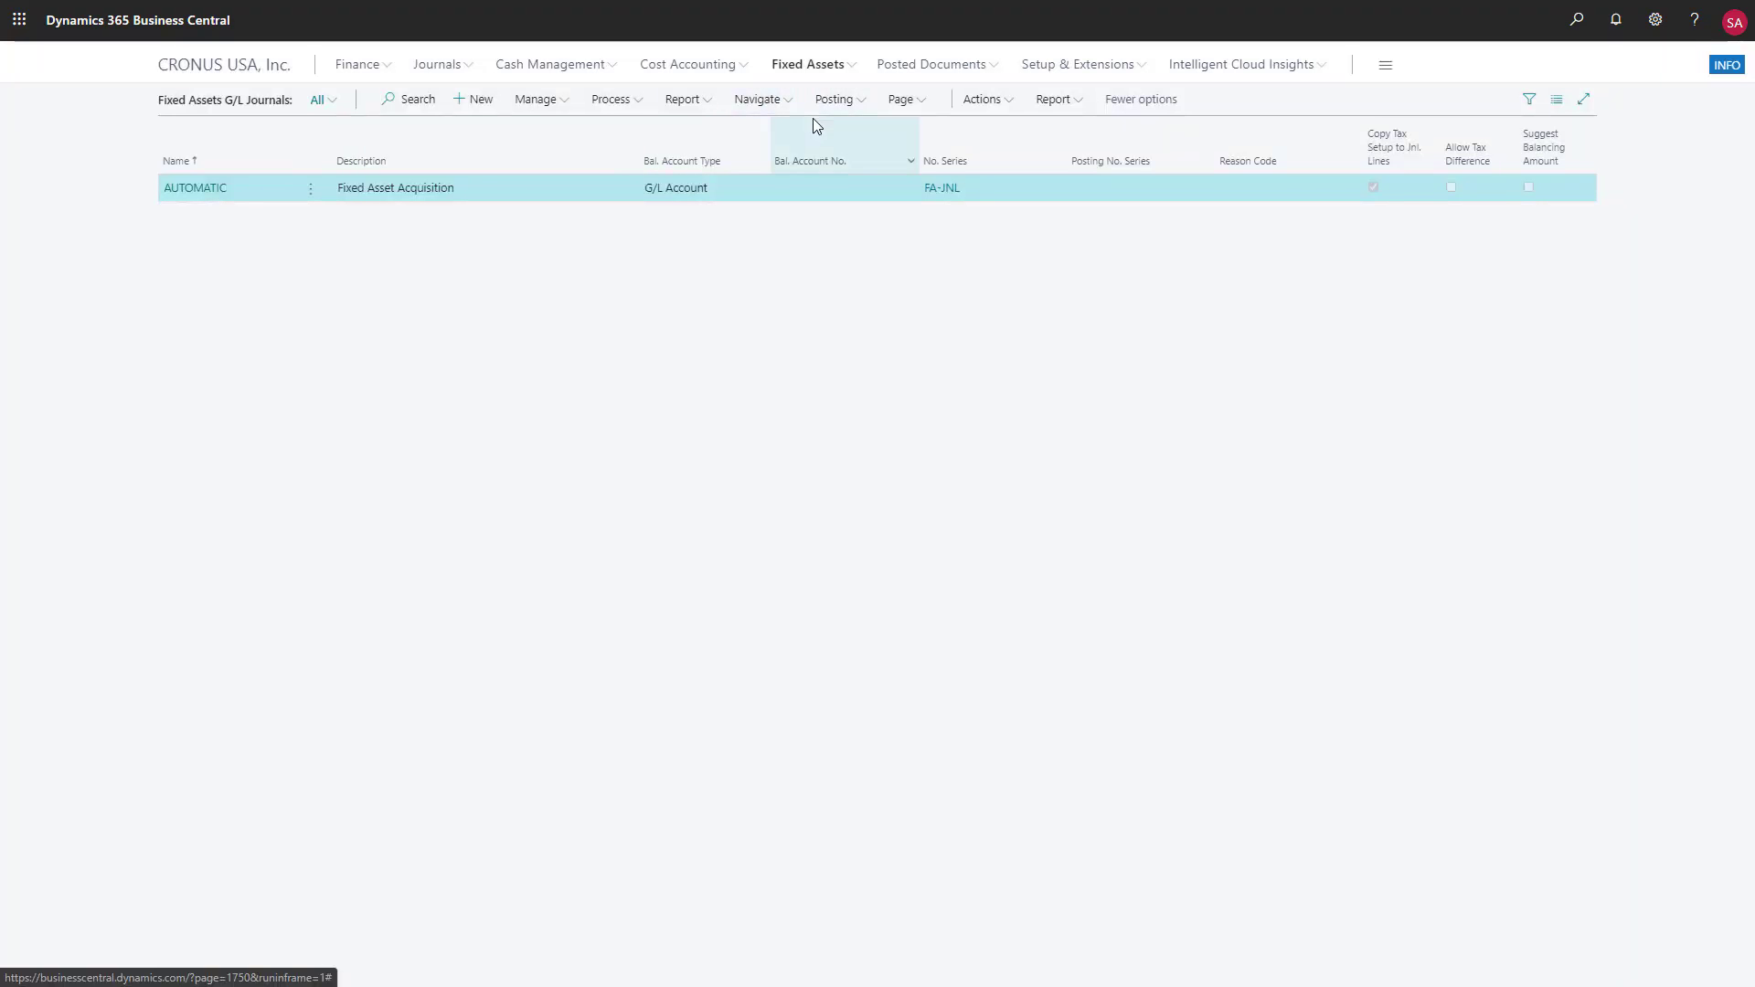
Examine the reports available for the fixed assets list and for the Forklift - Yellow asset card
{"action": "left_click", "coordinate": [851, 66]}
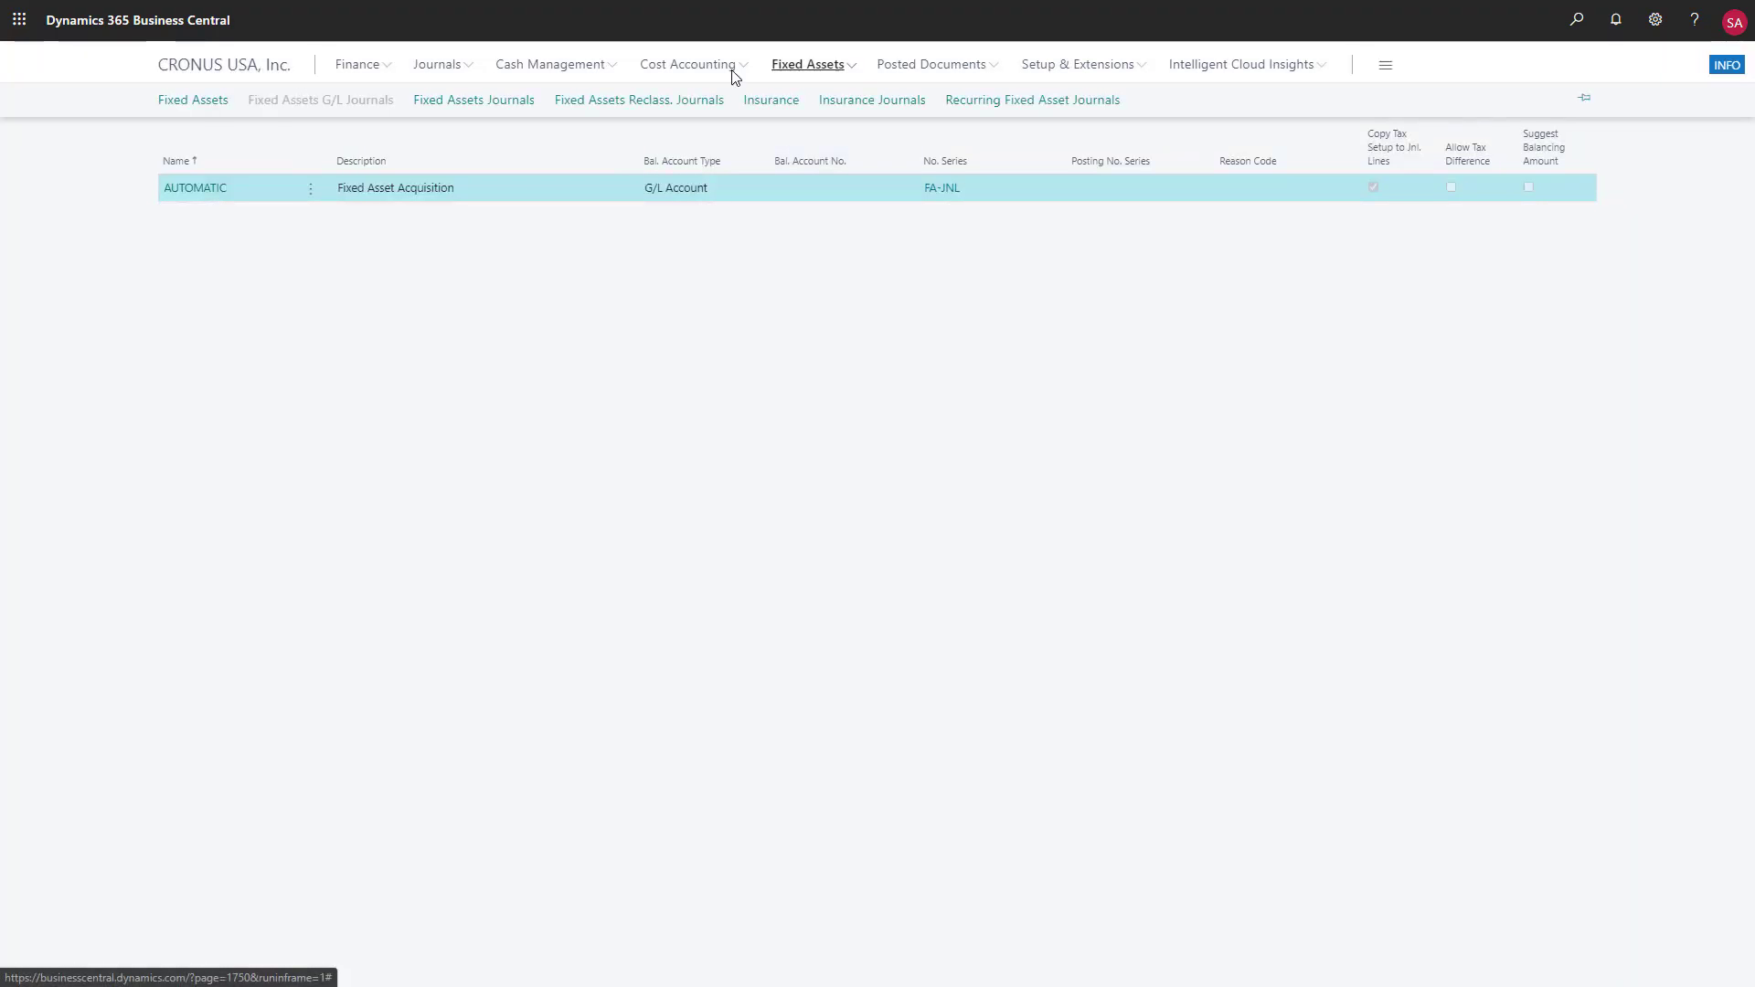
{"action": "left_click", "coordinate": [203, 107]}
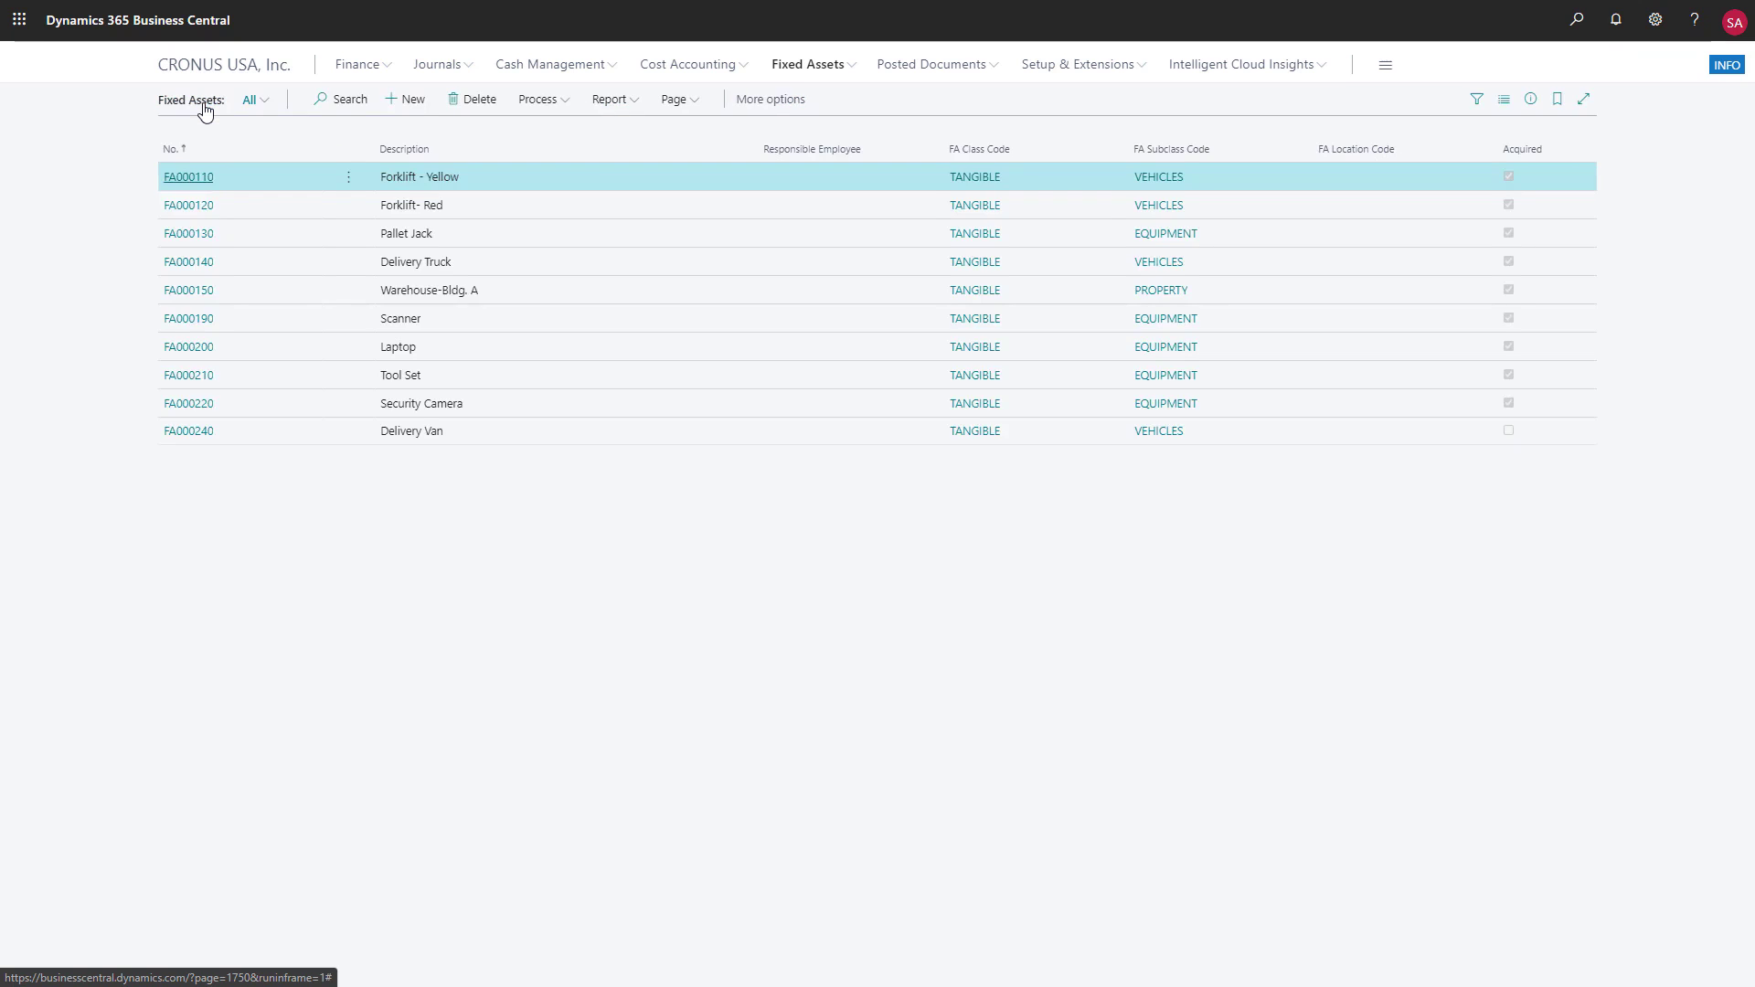
{"action": "left_click", "coordinate": [631, 101]}
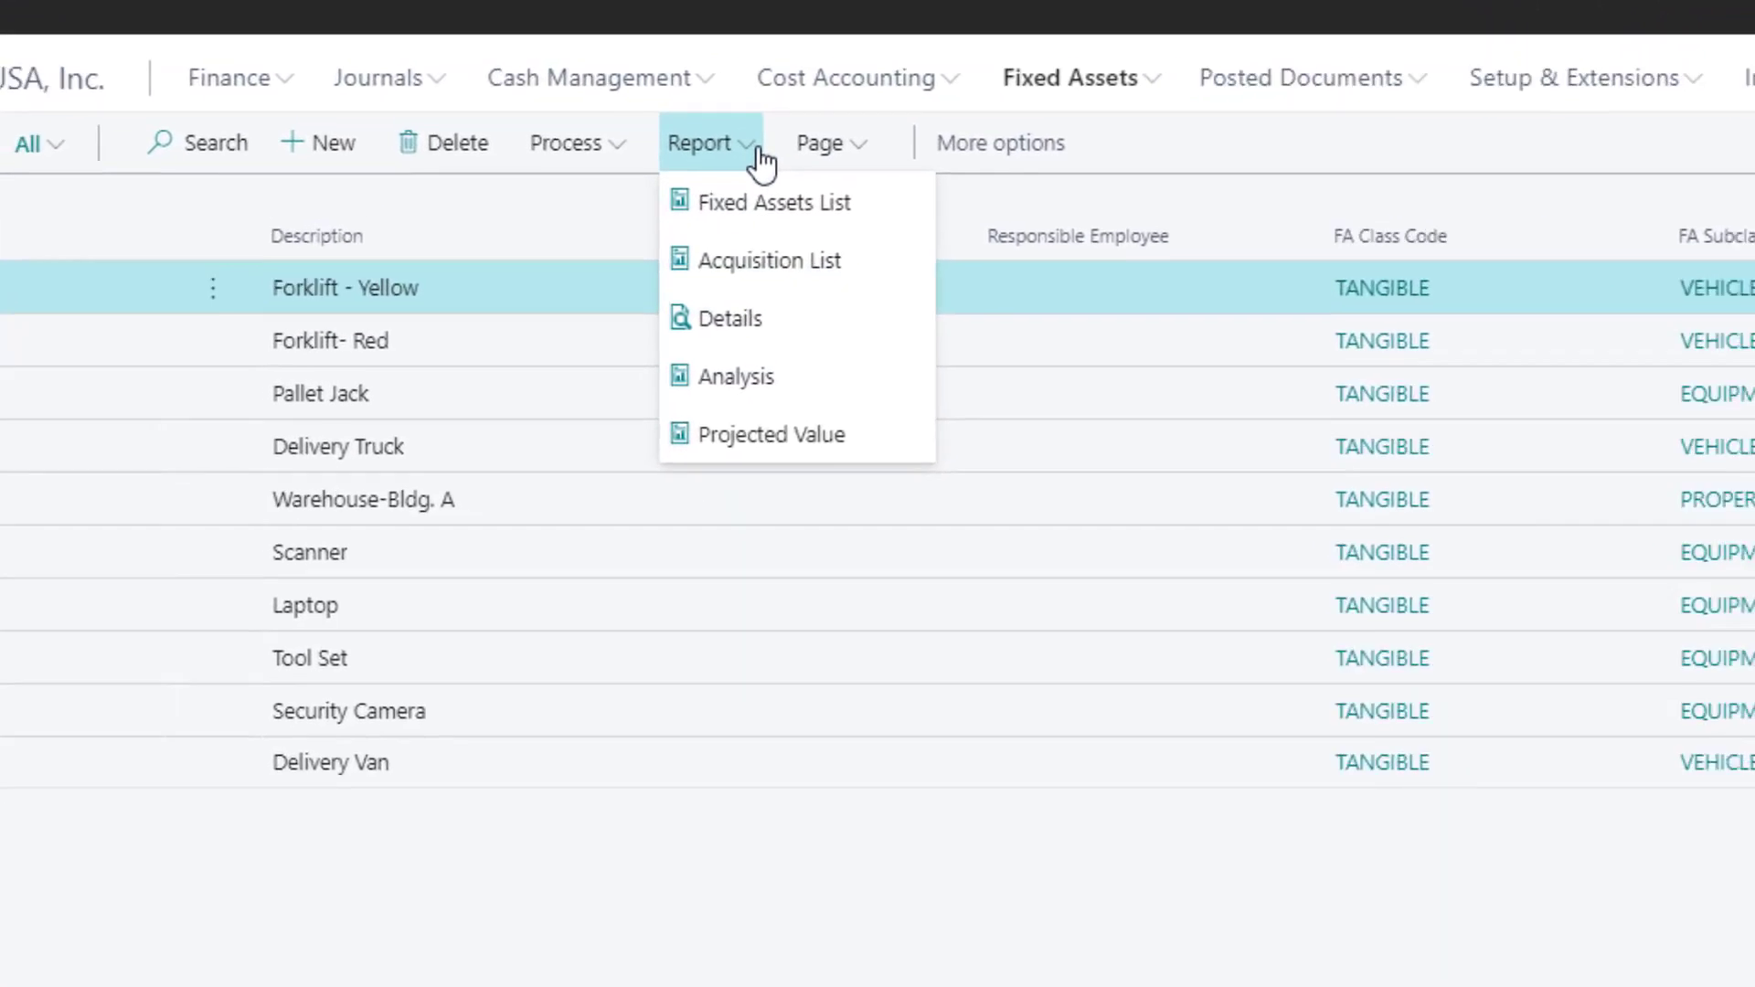
{"action": "left_click", "coordinate": [190, 178]}
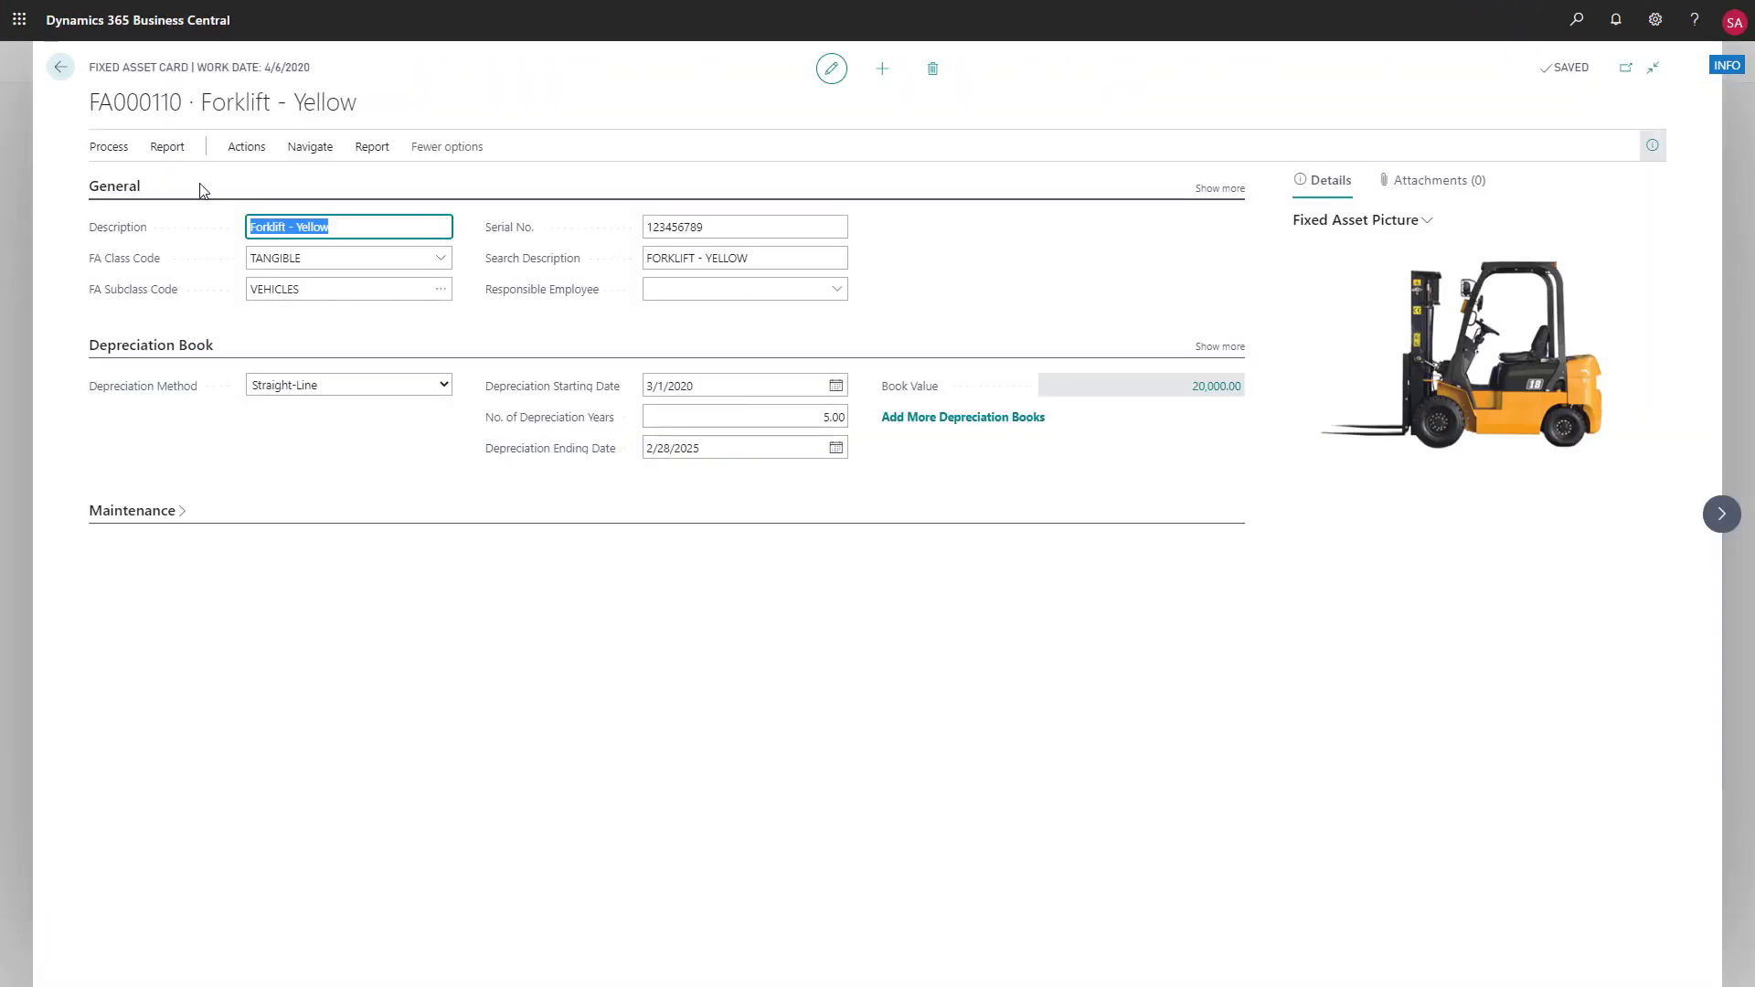
{"action": "left_click", "coordinate": [374, 149]}
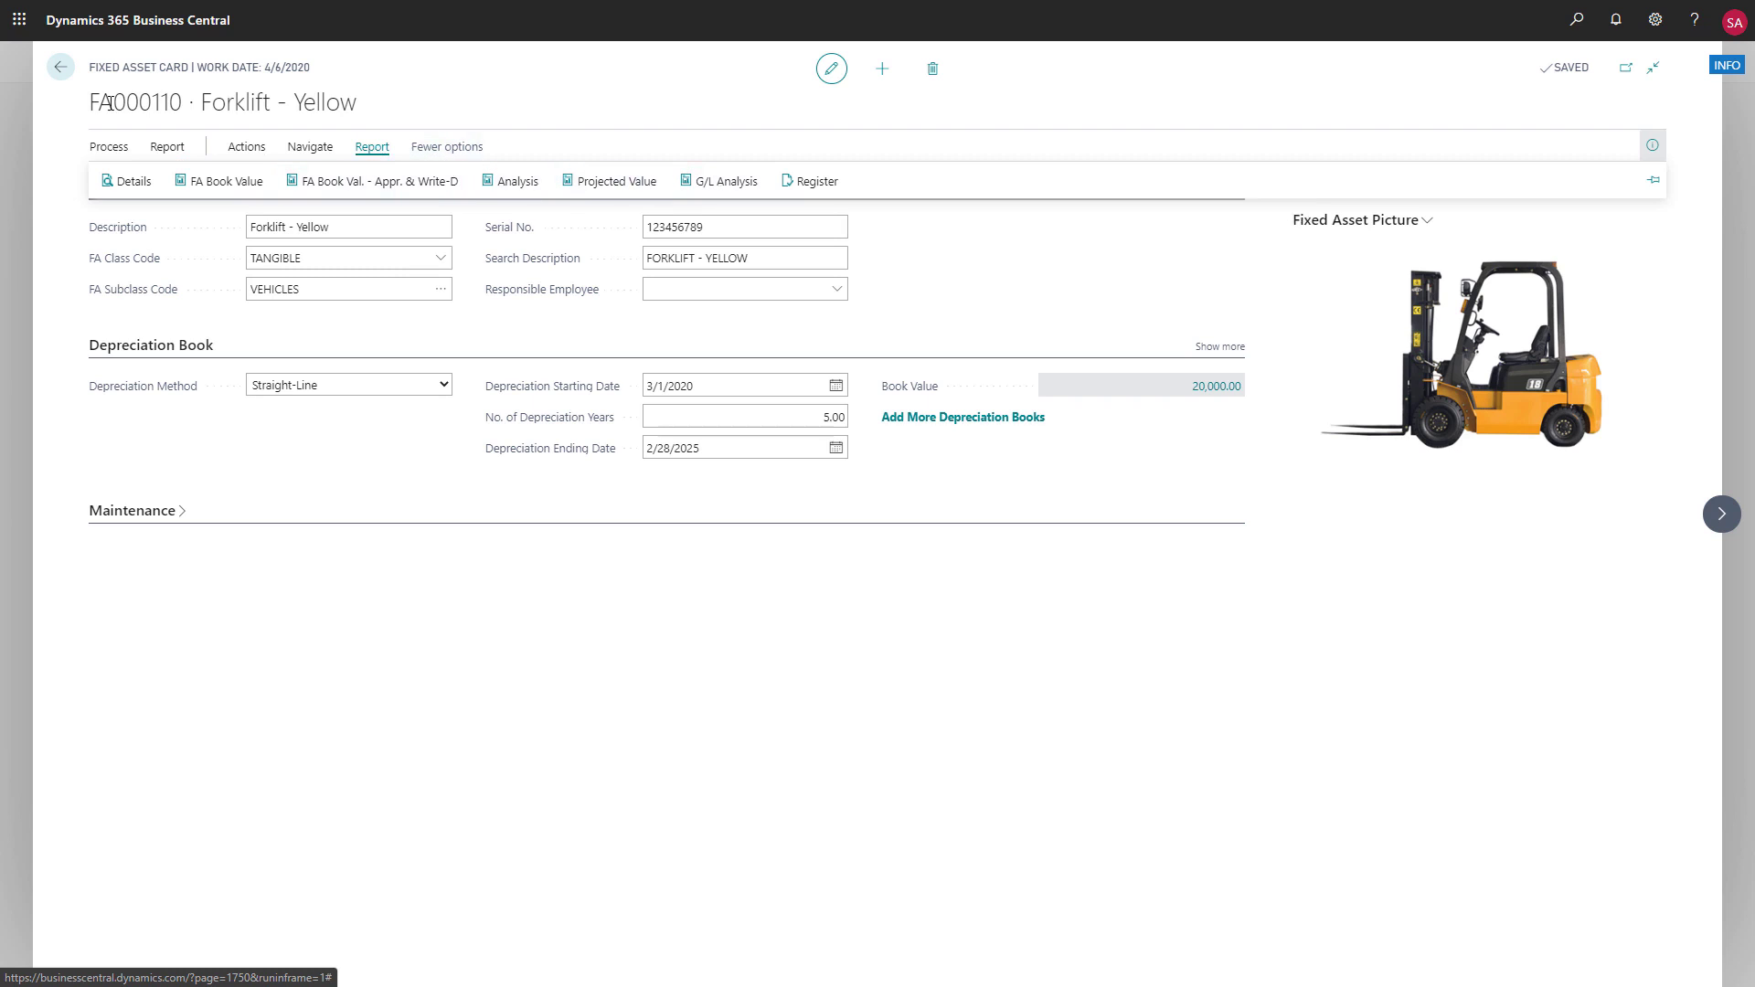
{"action": "left_click", "coordinate": [61, 68]}
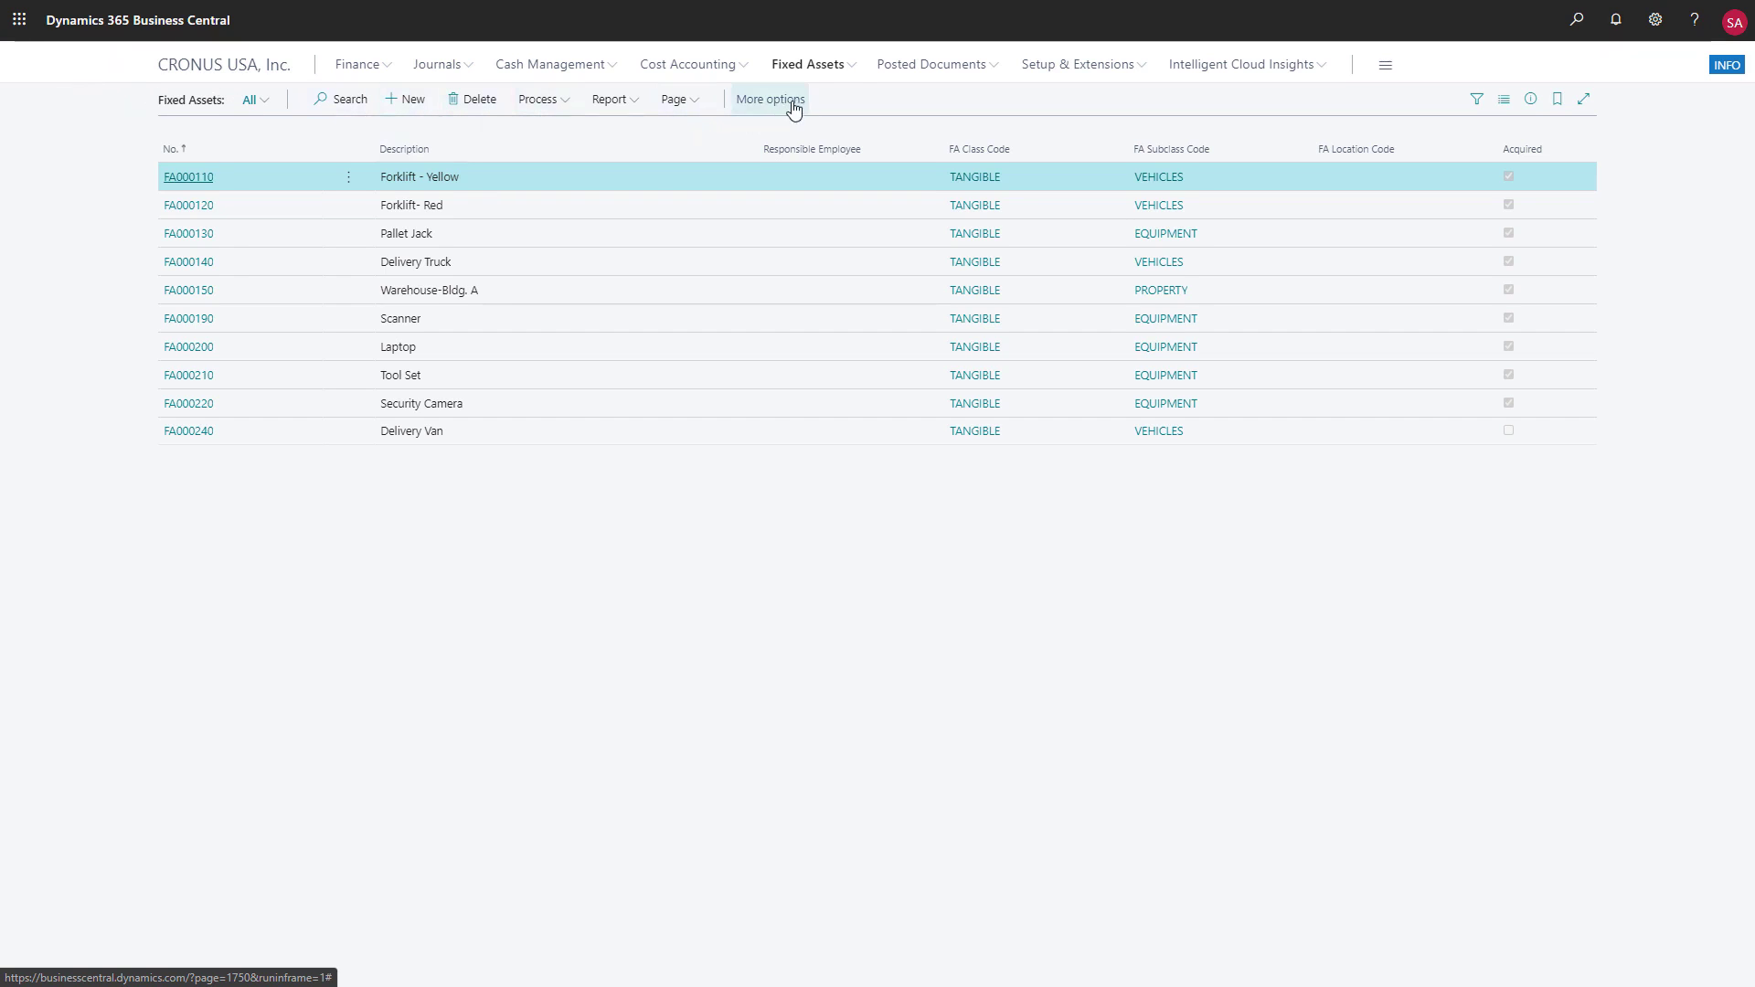
Review the Vehicle Insurance card in the insurance list, including its dates, premium and policy coverage
{"action": "left_click", "coordinate": [854, 70]}
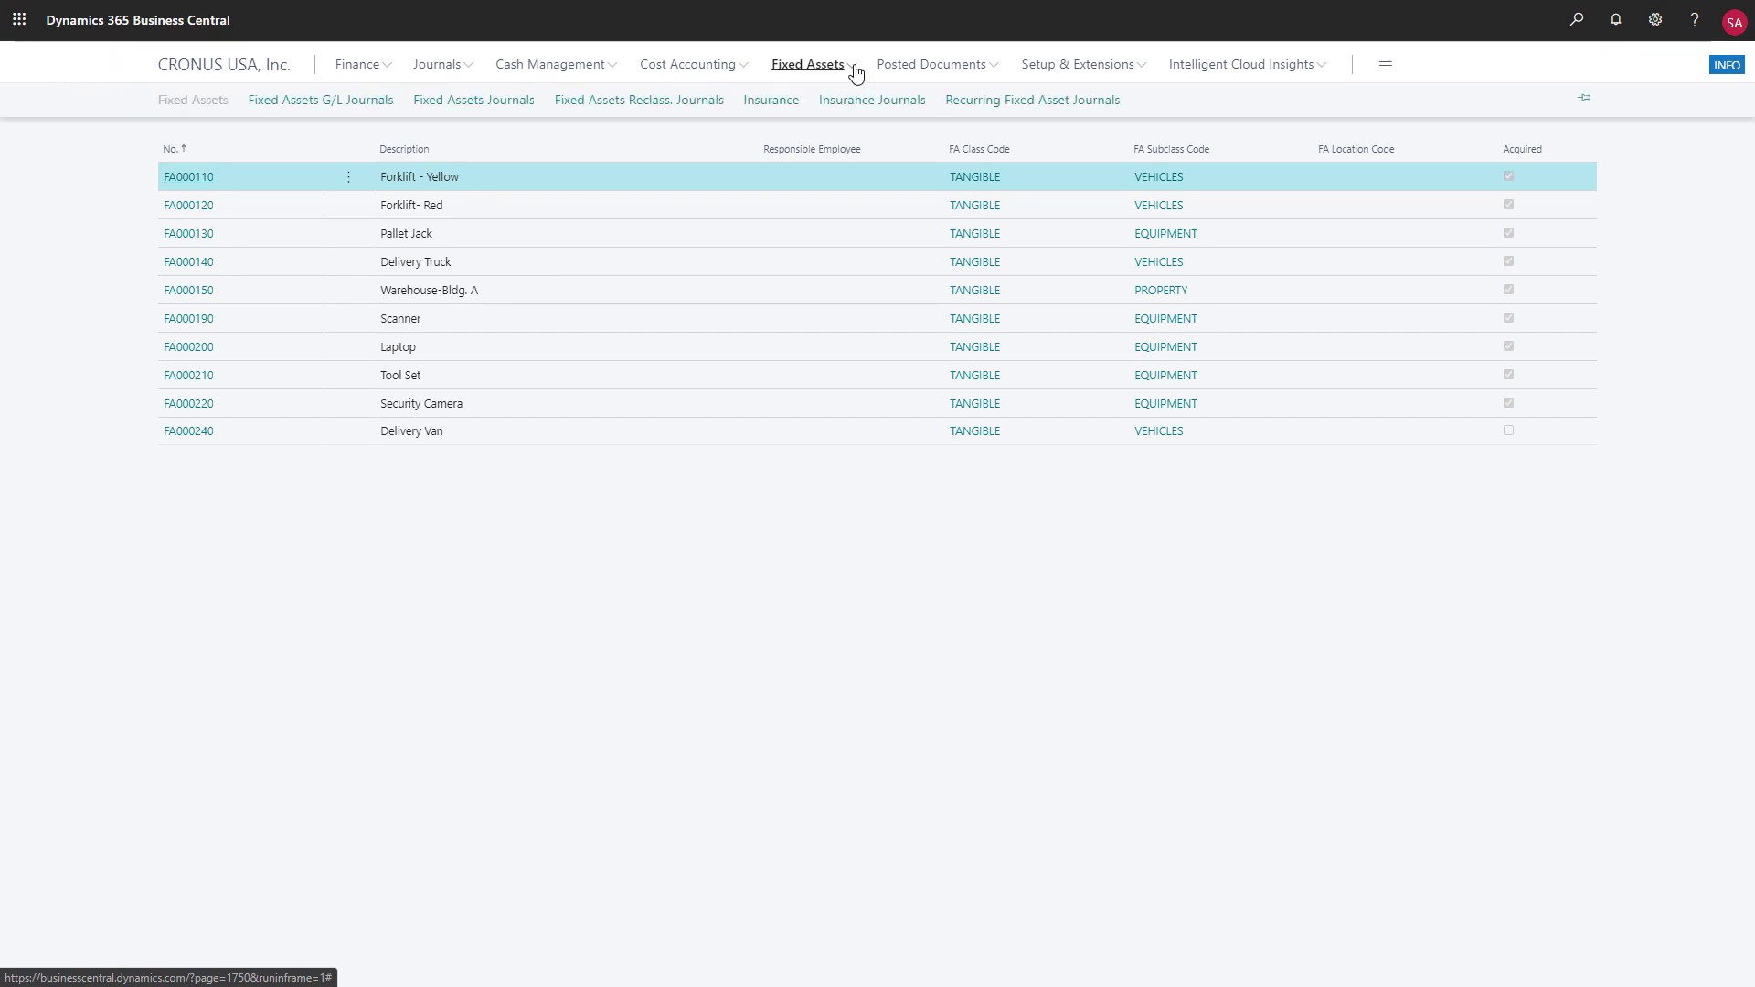
{"action": "left_click", "coordinate": [788, 106]}
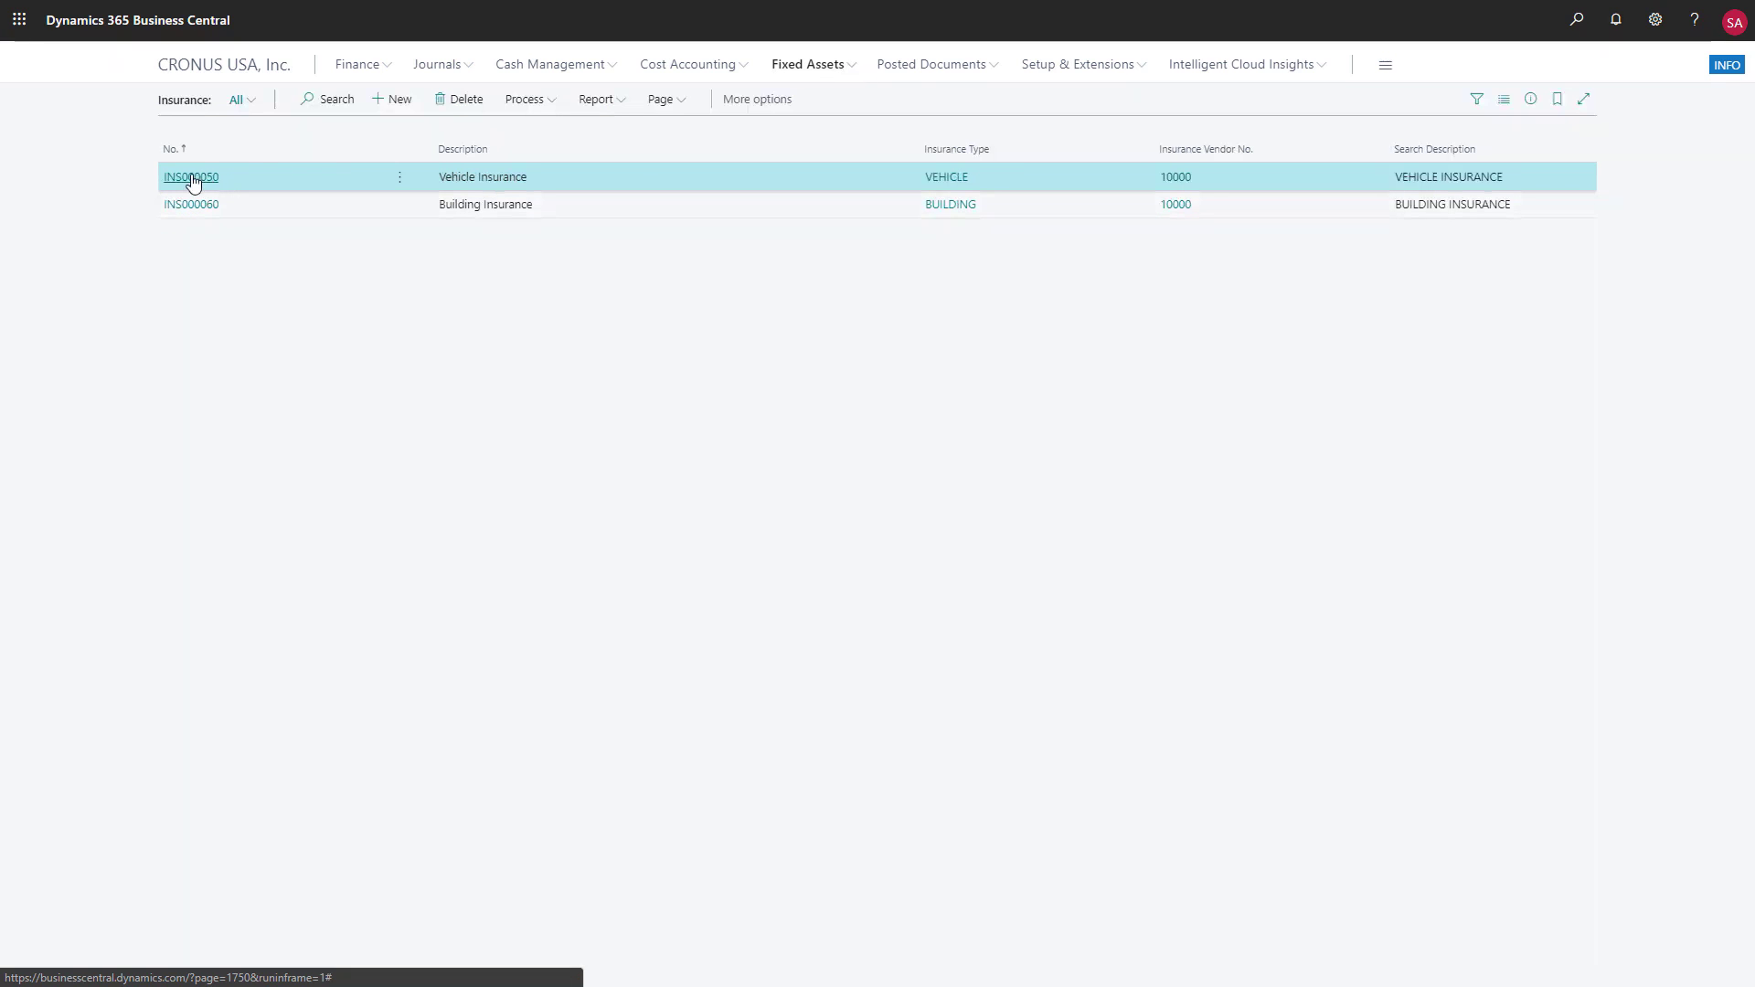
{"action": "left_click", "coordinate": [191, 177]}
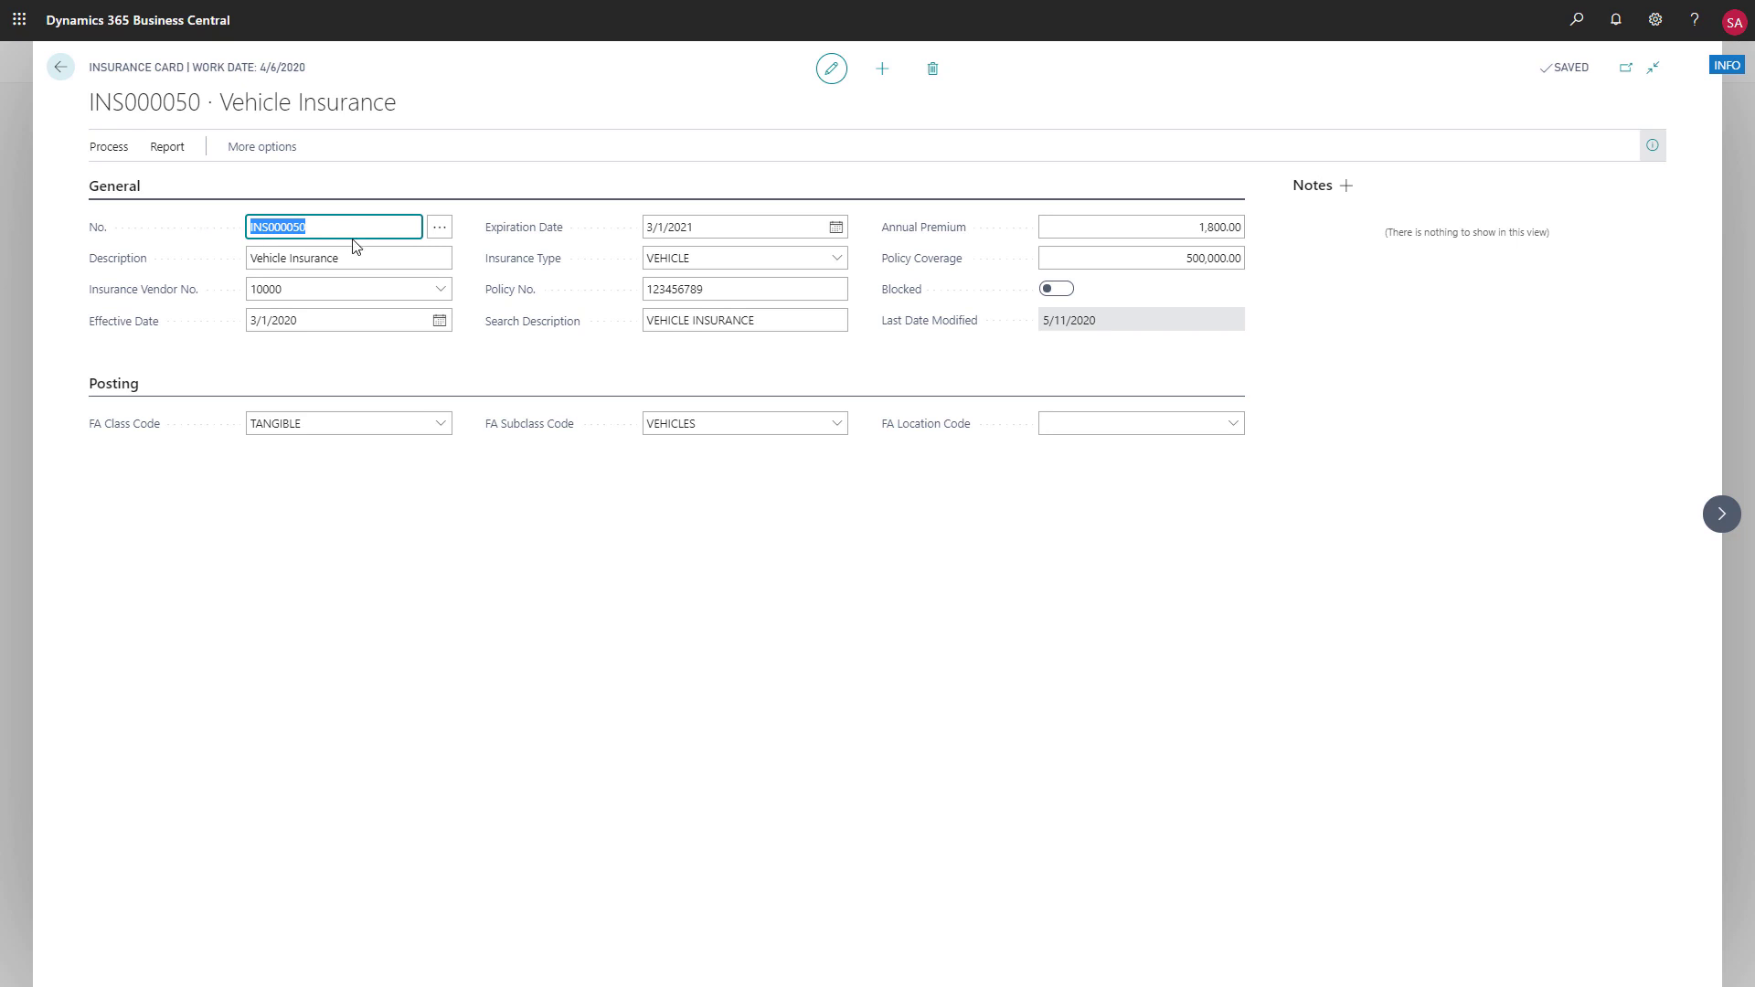
{"action": "left_click", "coordinate": [61, 70]}
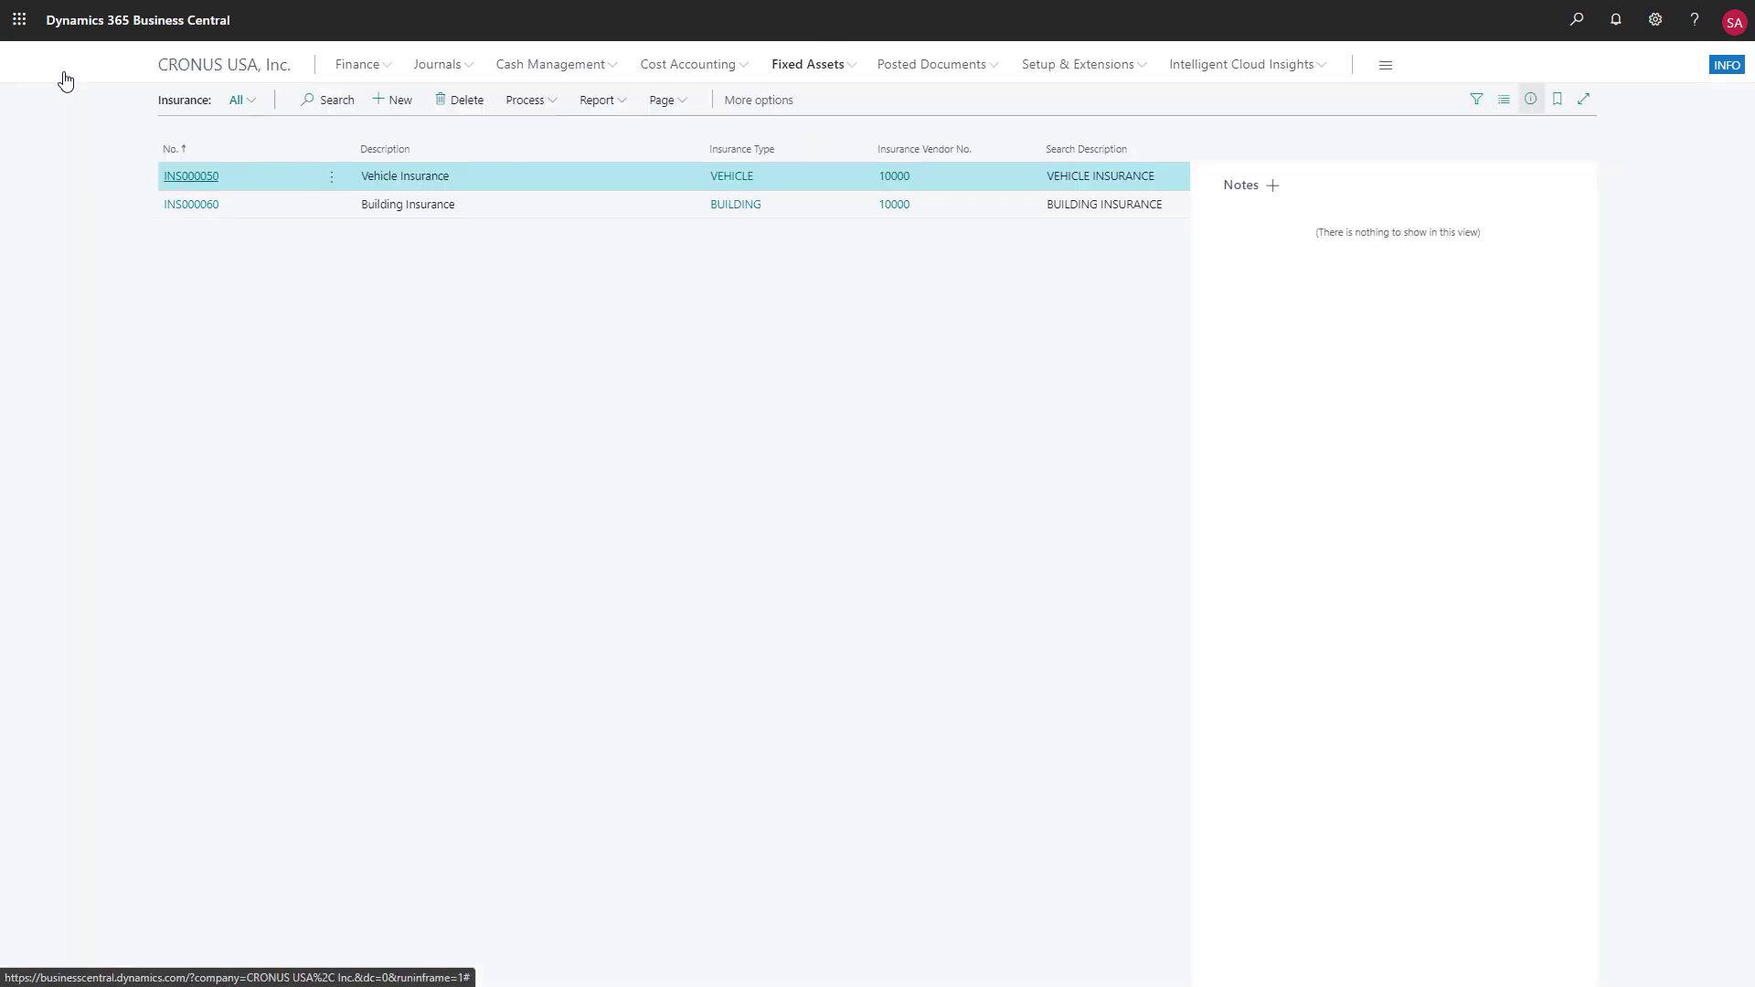
Review the VEHICLE batch in the insurance journals and preview the insurance report on annual premiums, policy coverage and insured value
{"action": "left_click", "coordinate": [839, 71]}
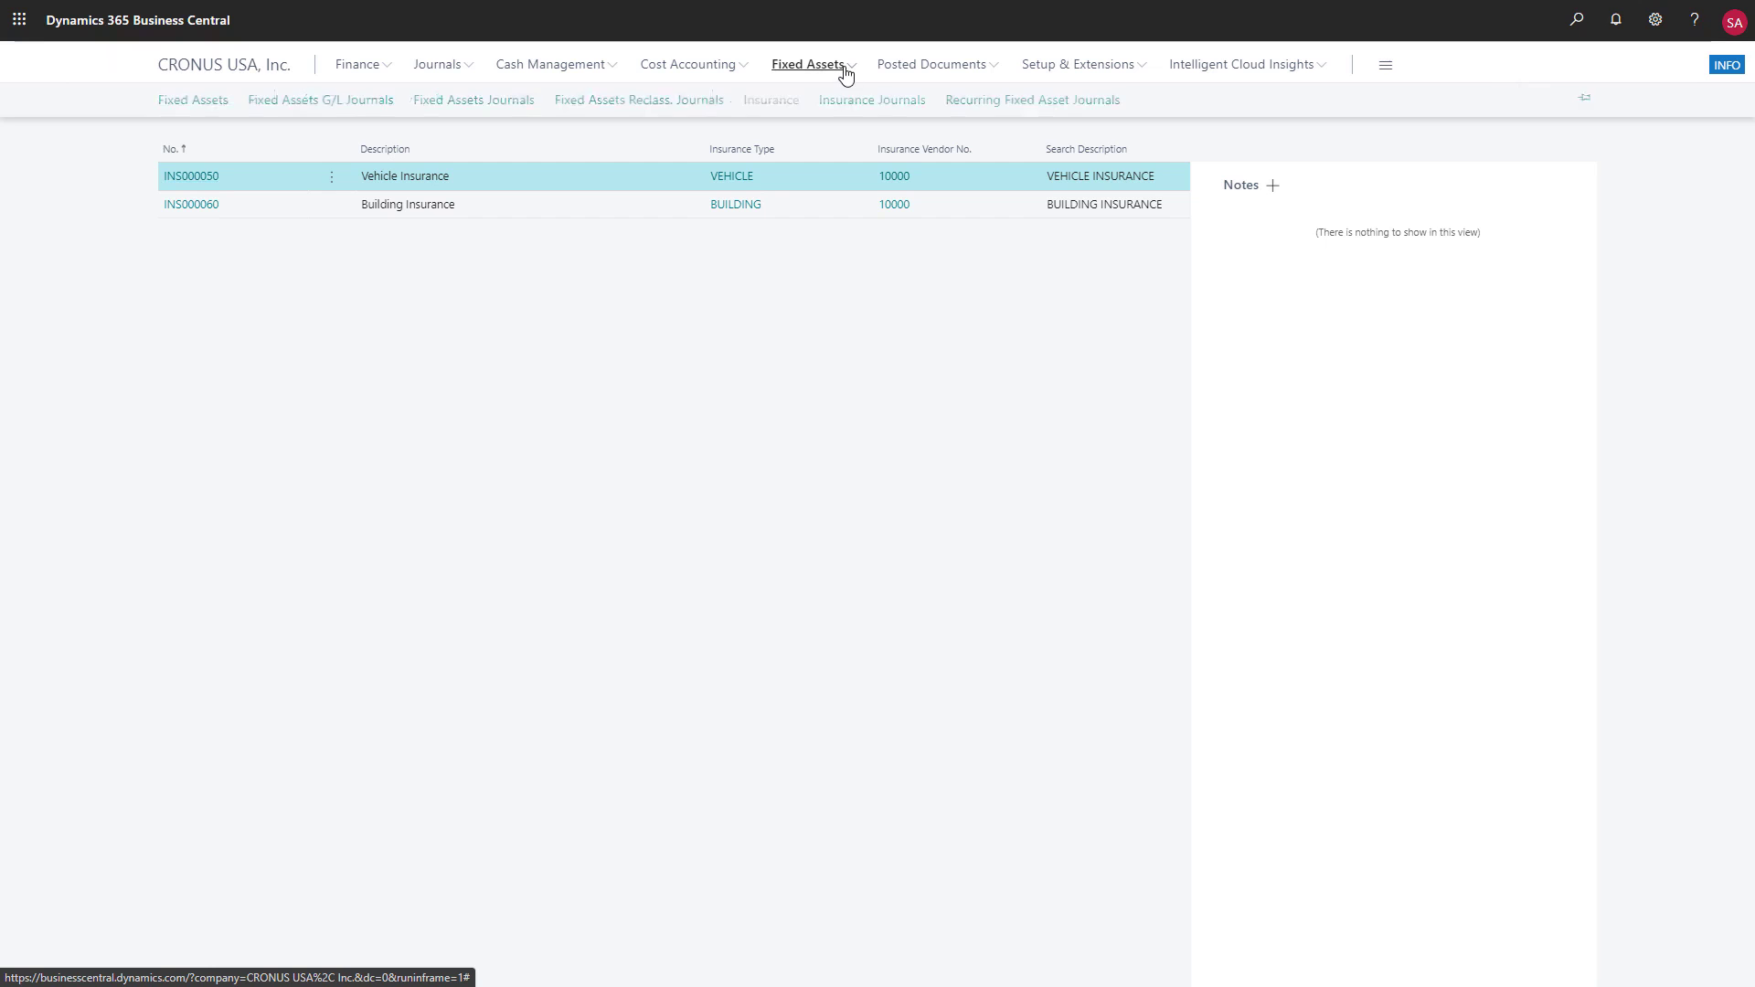
{"action": "left_click", "coordinate": [853, 108]}
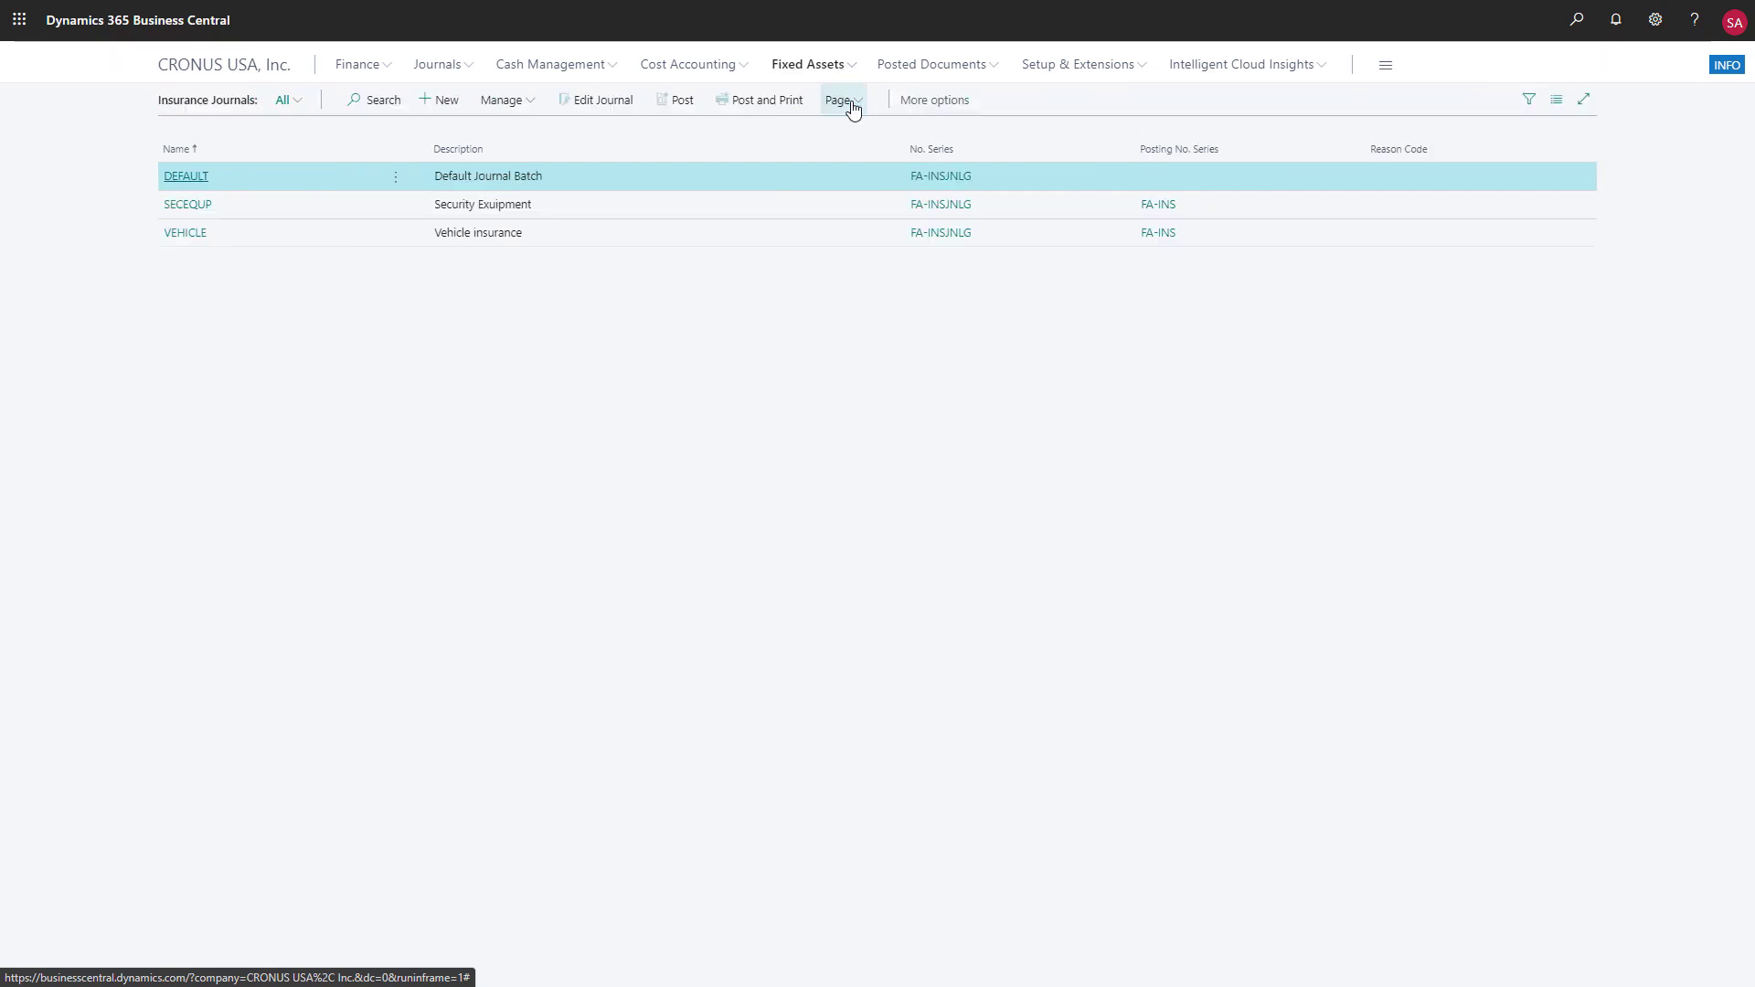
{"action": "left_click", "coordinate": [202, 239]}
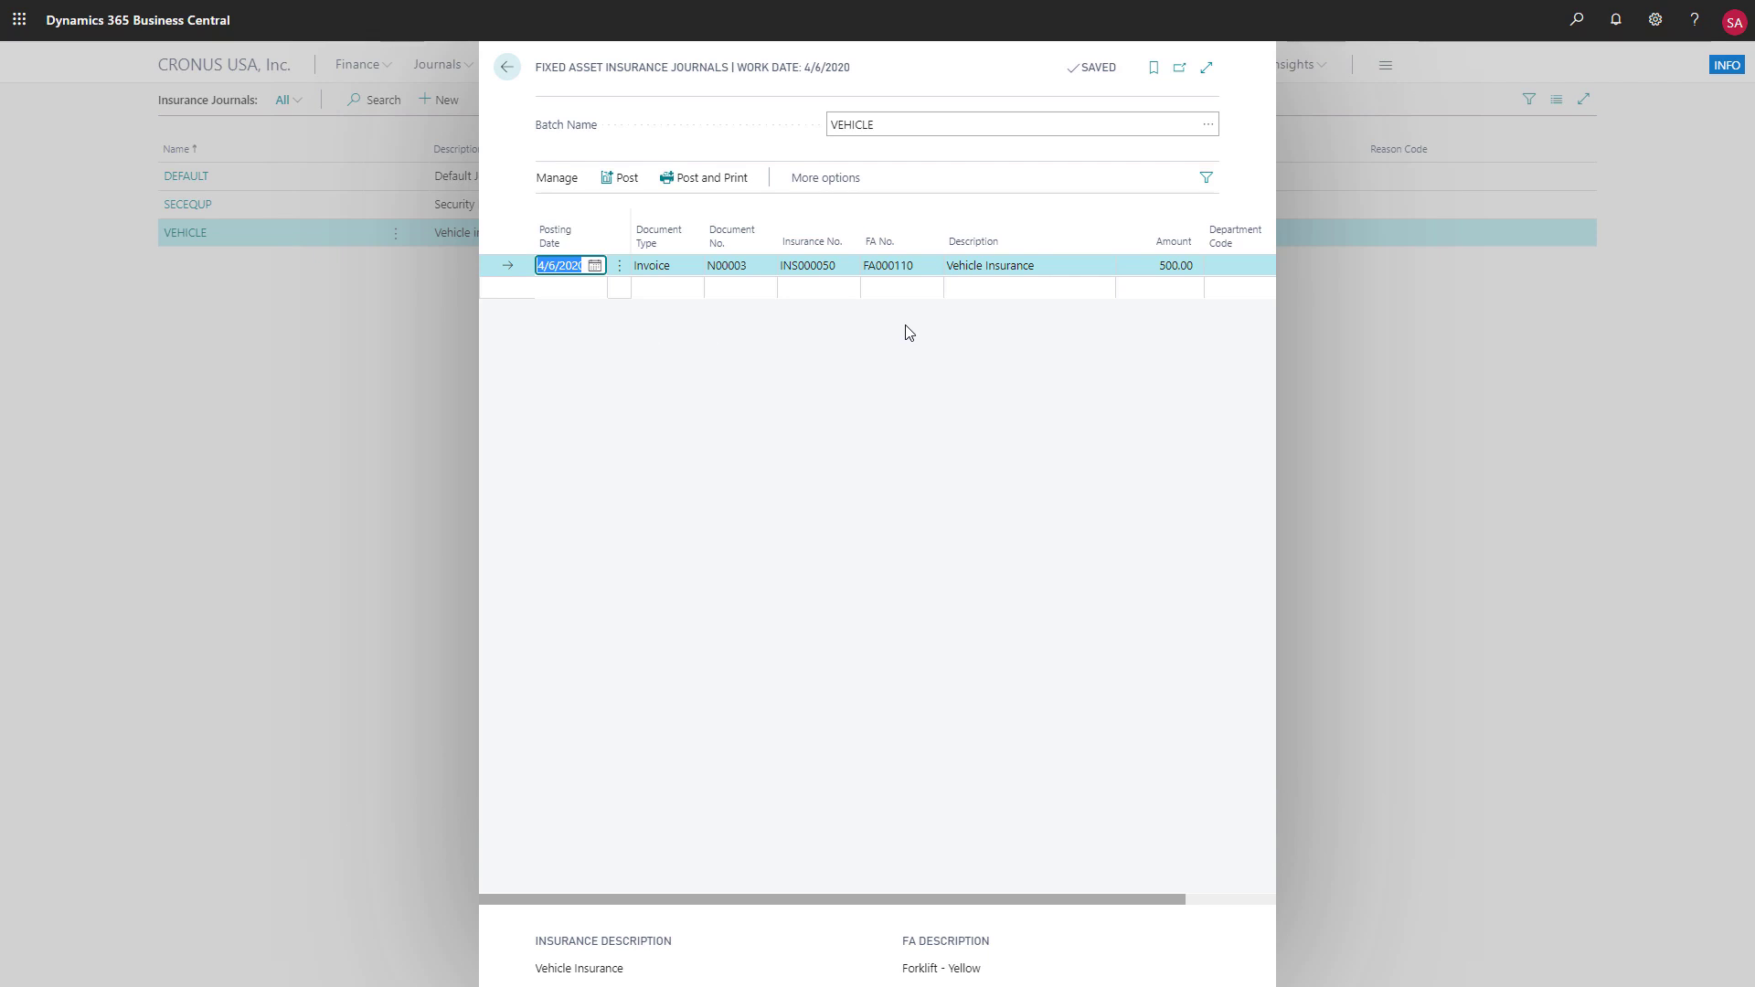
{"action": "left_click", "coordinate": [506, 67]}
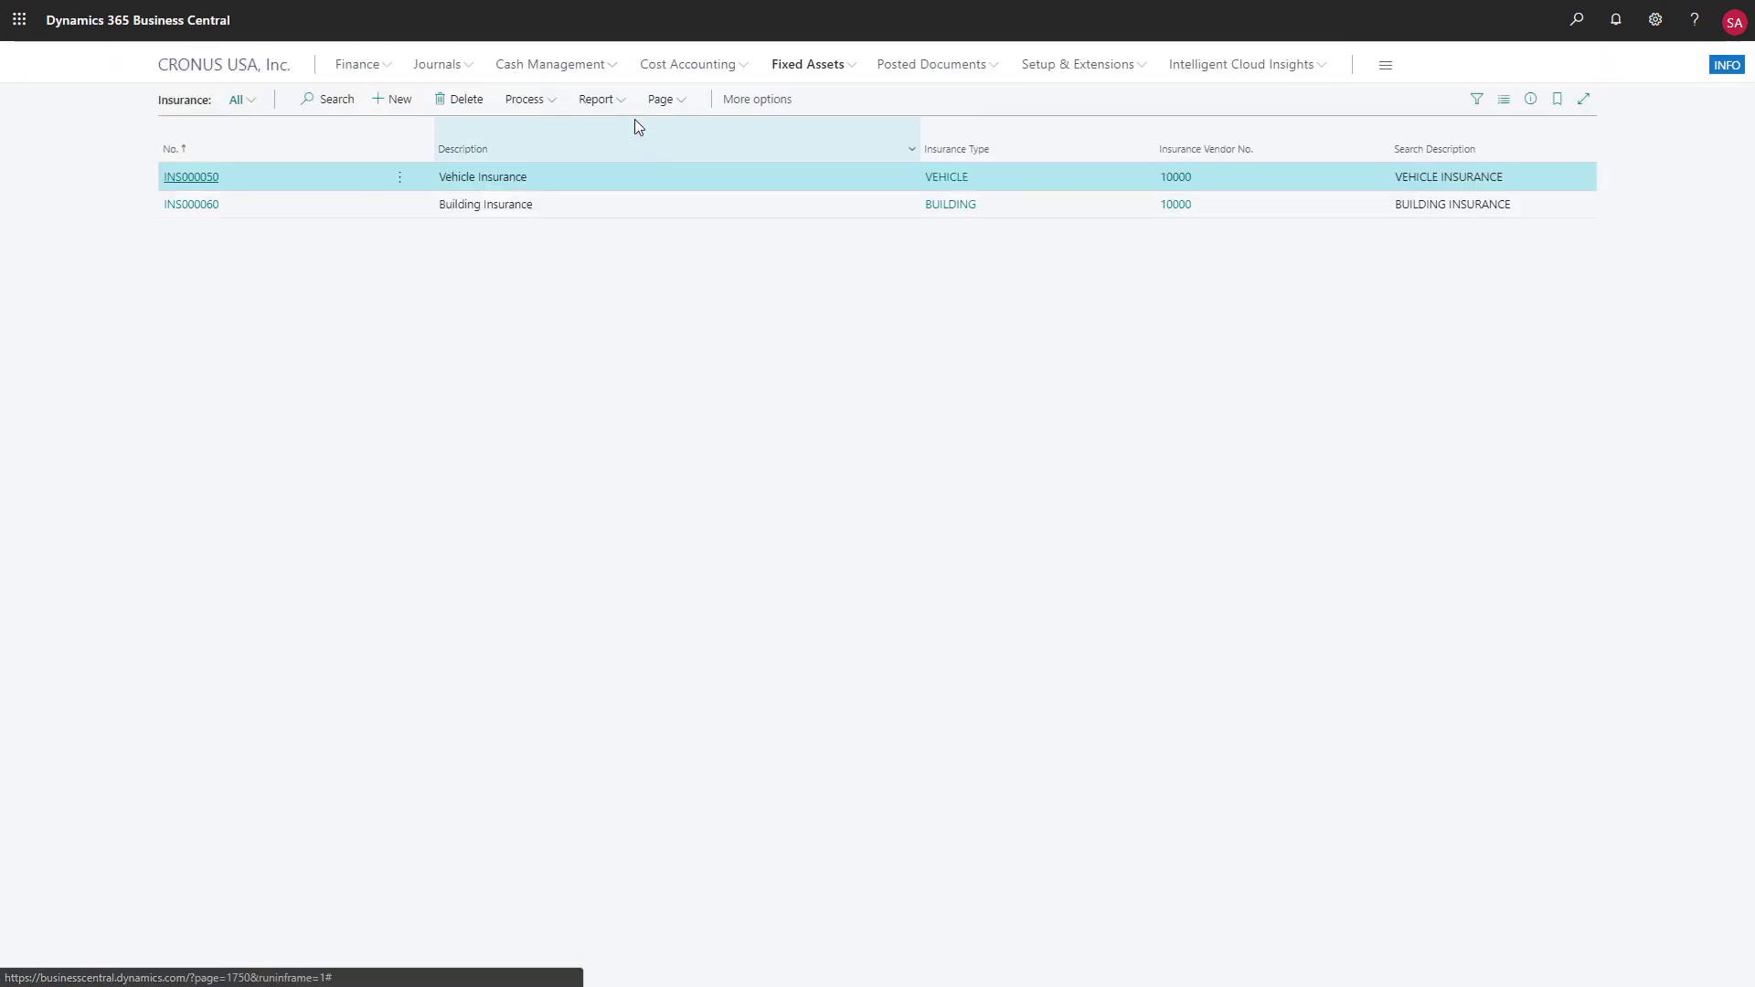
{"action": "left_click", "coordinate": [624, 107]}
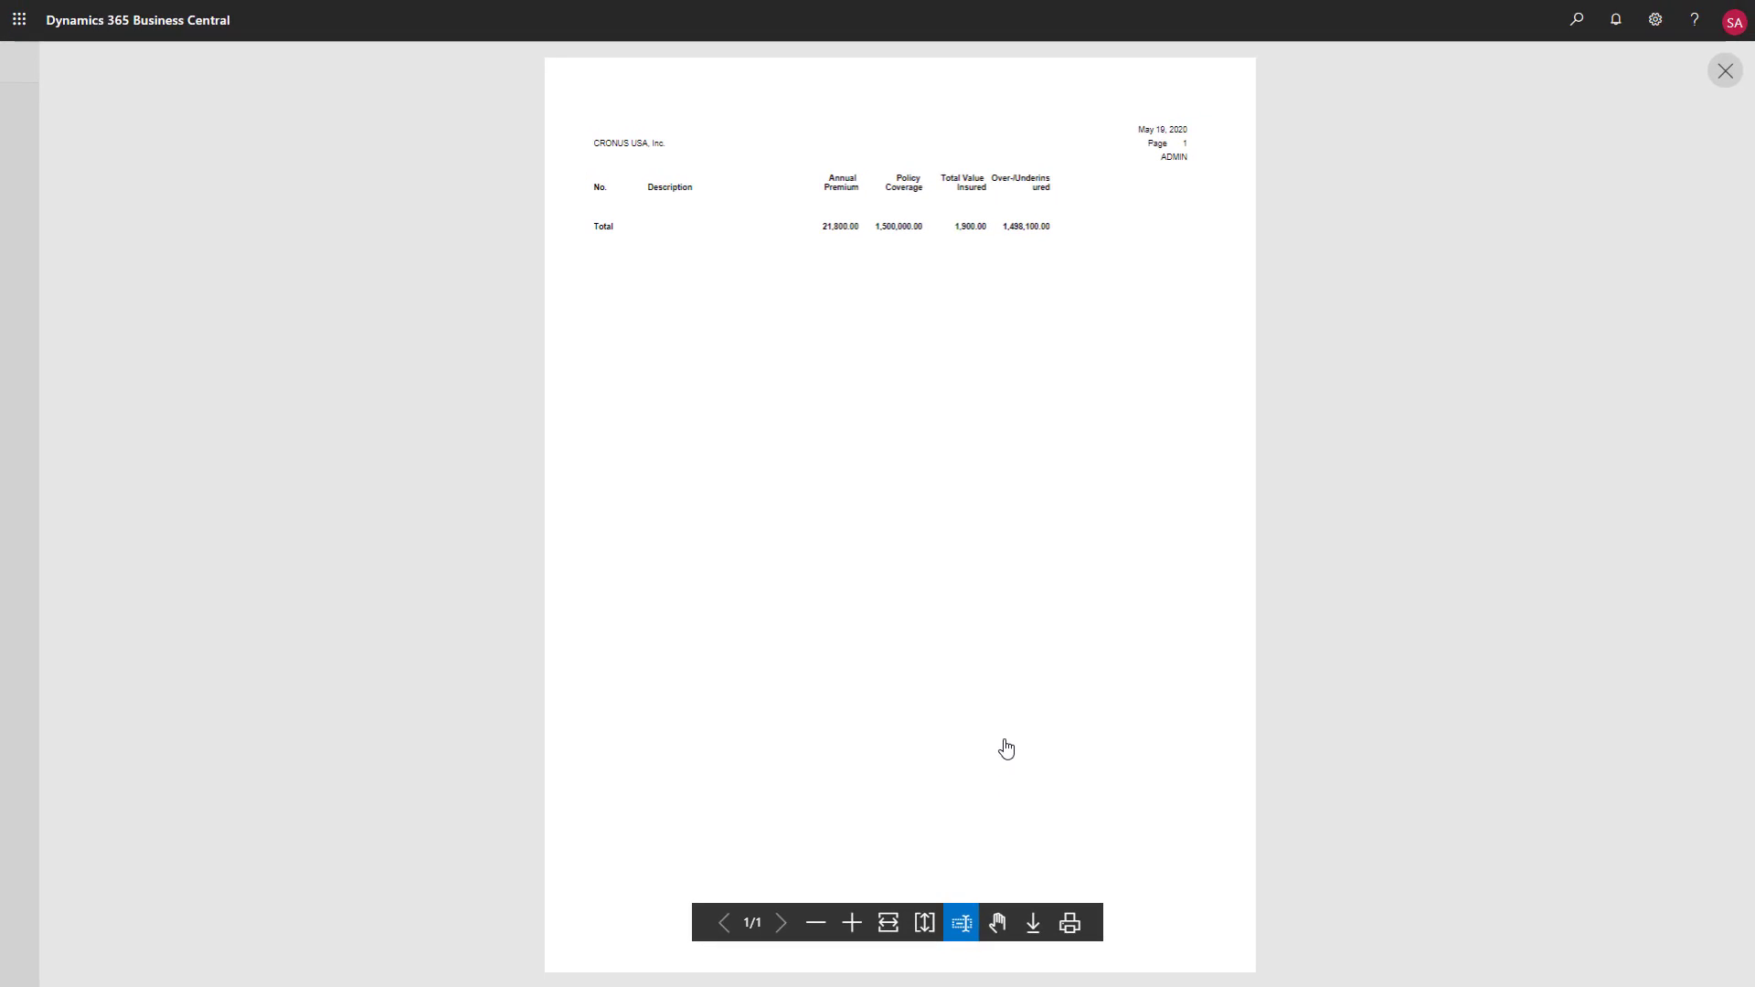
{"action": "left_click", "coordinate": [1725, 70]}
Review the maintenance registration entries for the Forklift - Yellow asset, opened from its card in the fixed assets list
{"action": "left_click", "coordinate": [827, 60]}
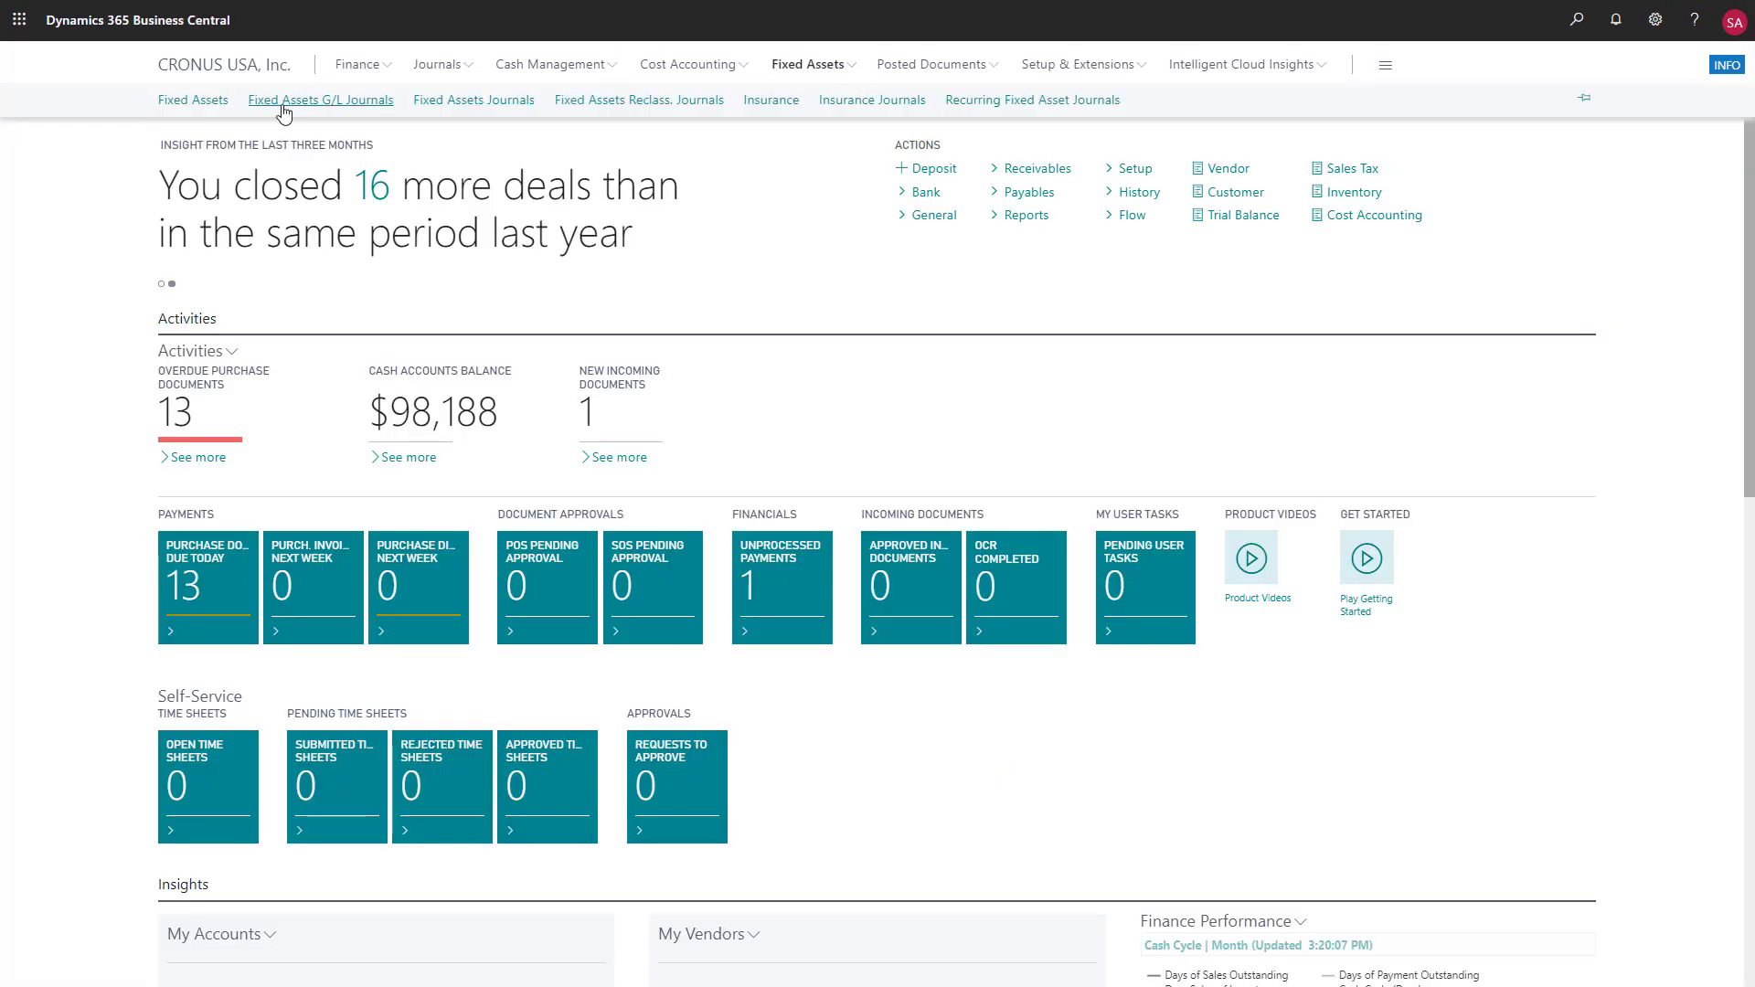
{"action": "left_click", "coordinate": [216, 111]}
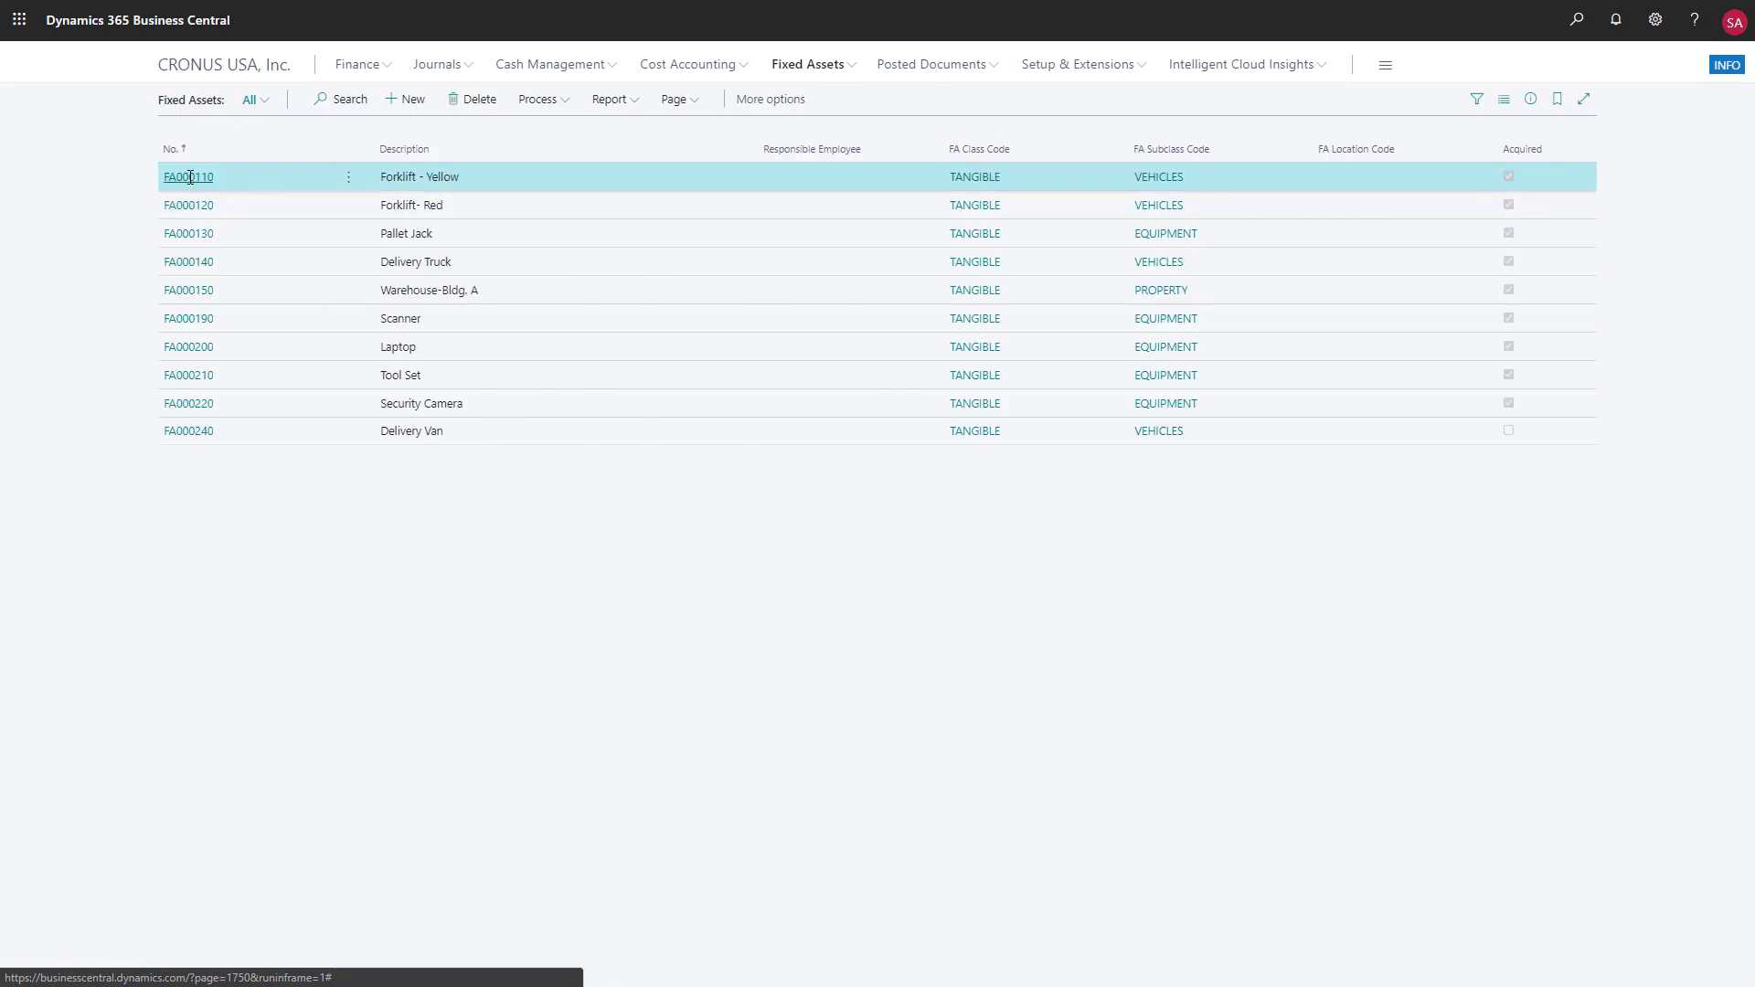
{"action": "left_click", "coordinate": [187, 175]}
{"action": "left_click", "coordinate": [310, 147]}
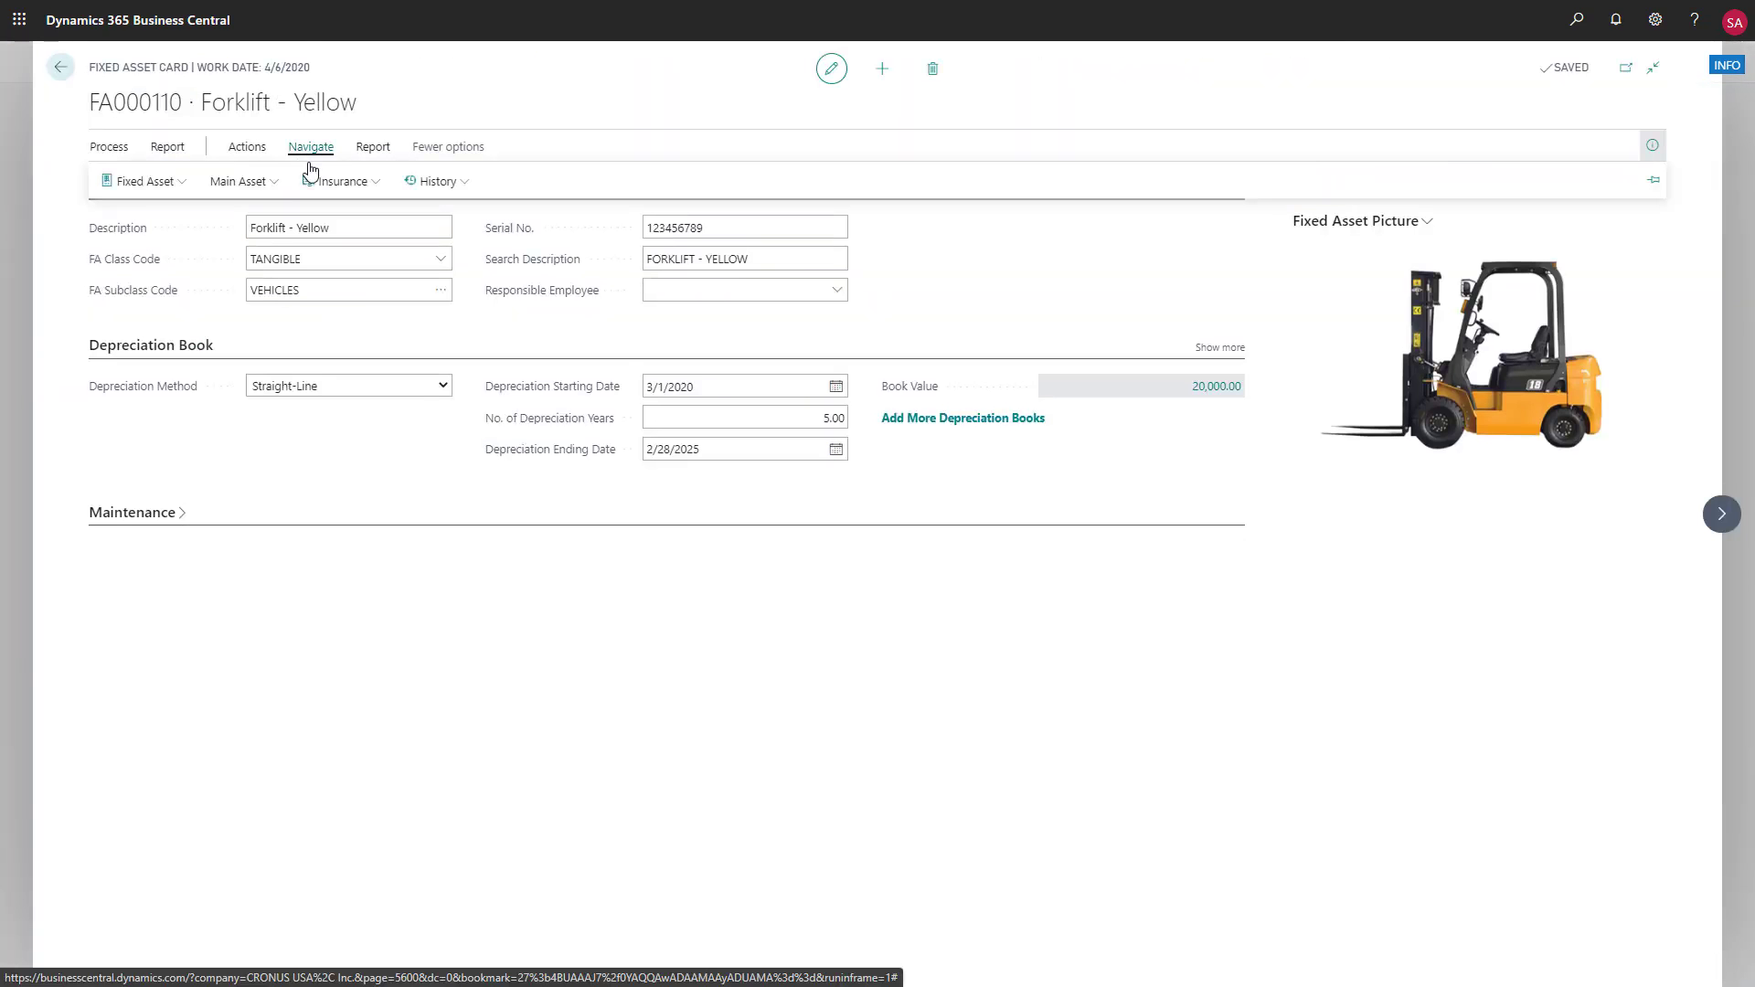
{"action": "left_click", "coordinate": [179, 182]}
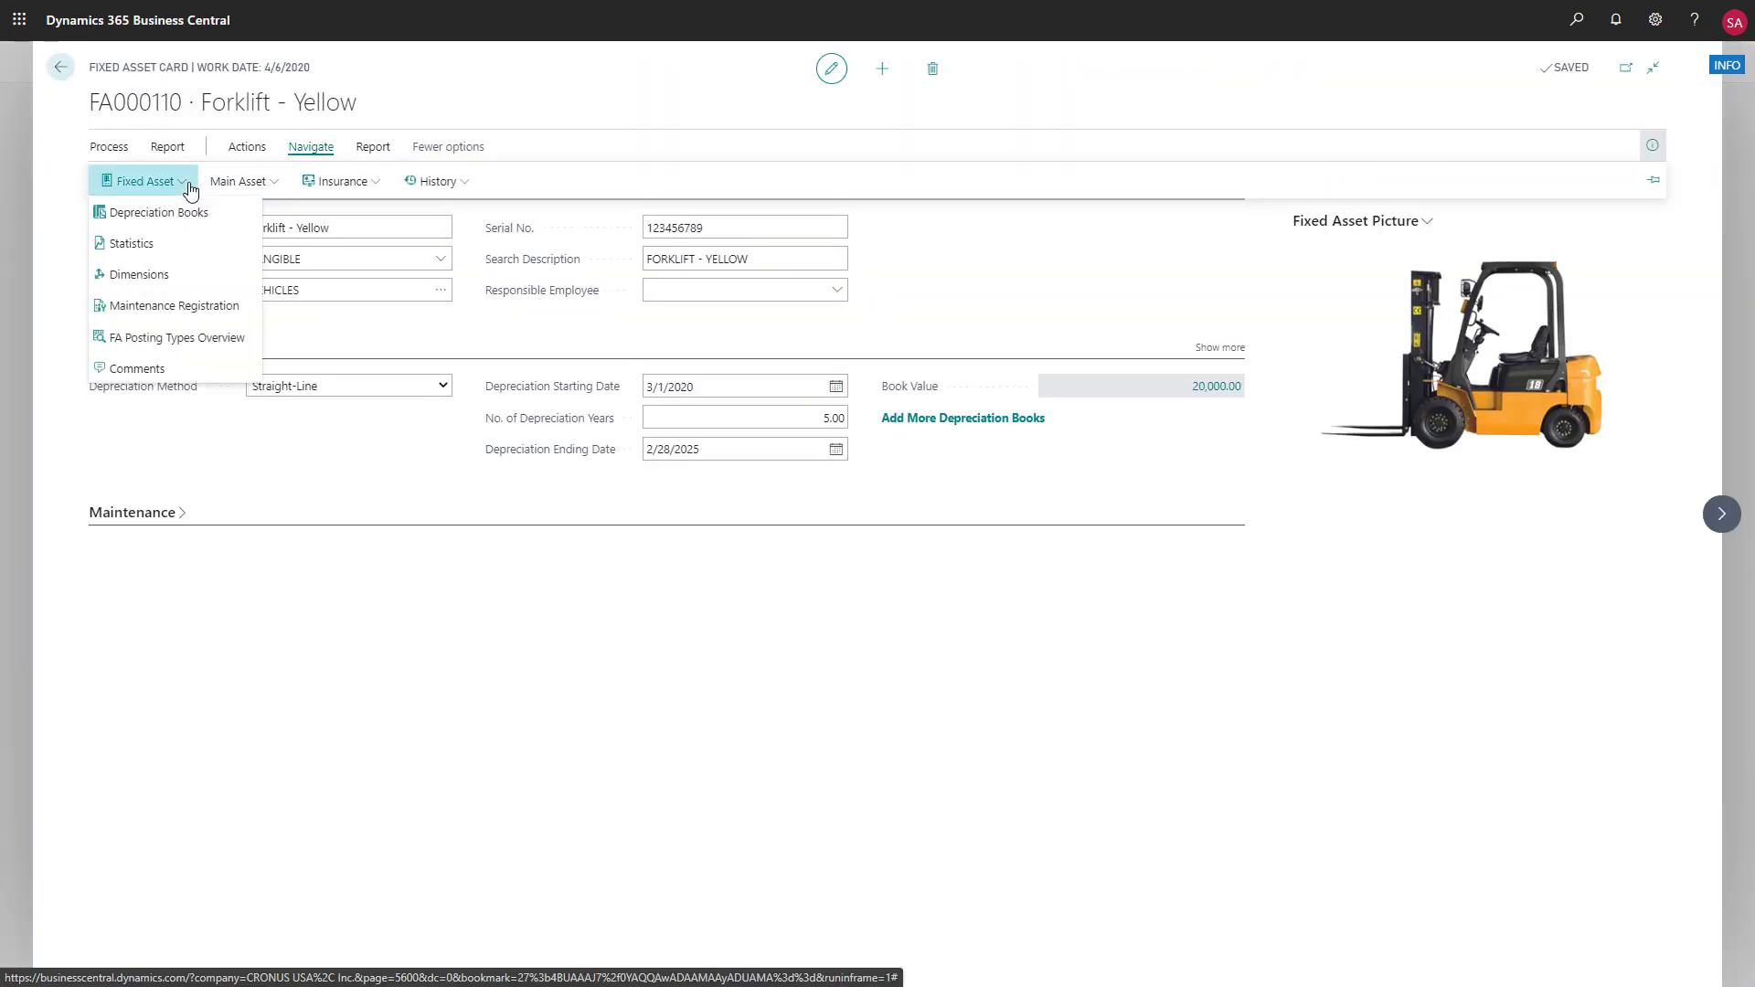
{"action": "left_click", "coordinate": [187, 306]}
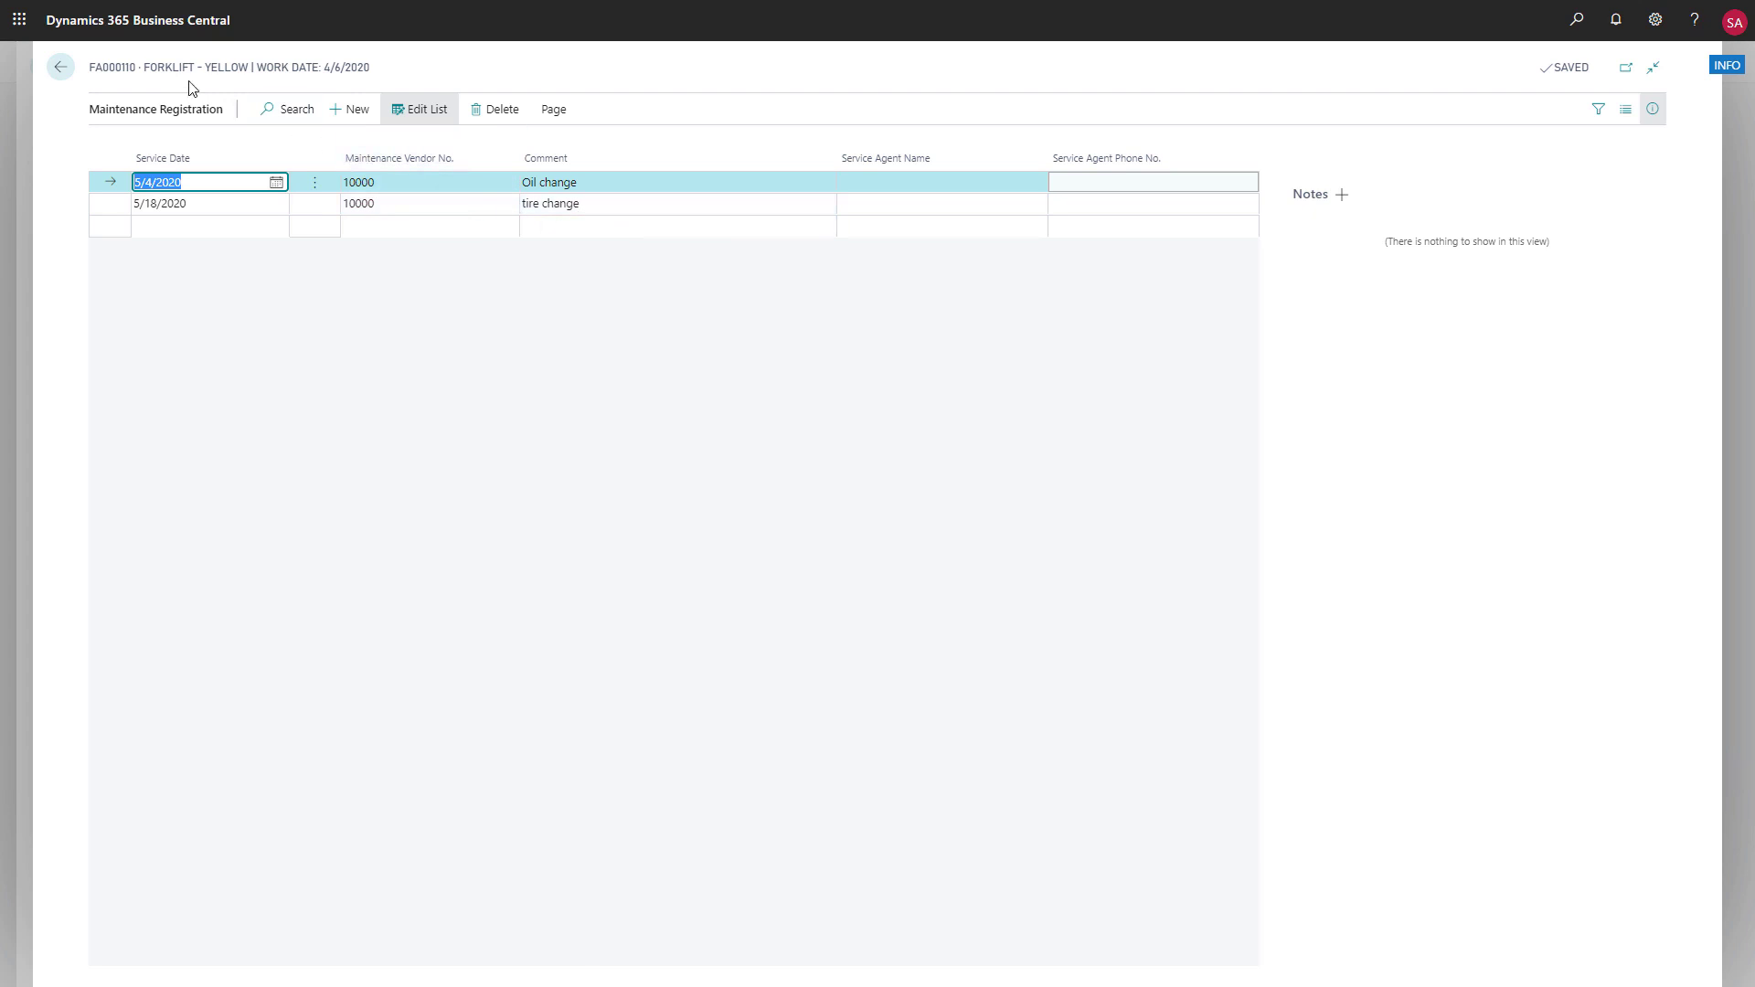
{"action": "left_click", "coordinate": [61, 68]}
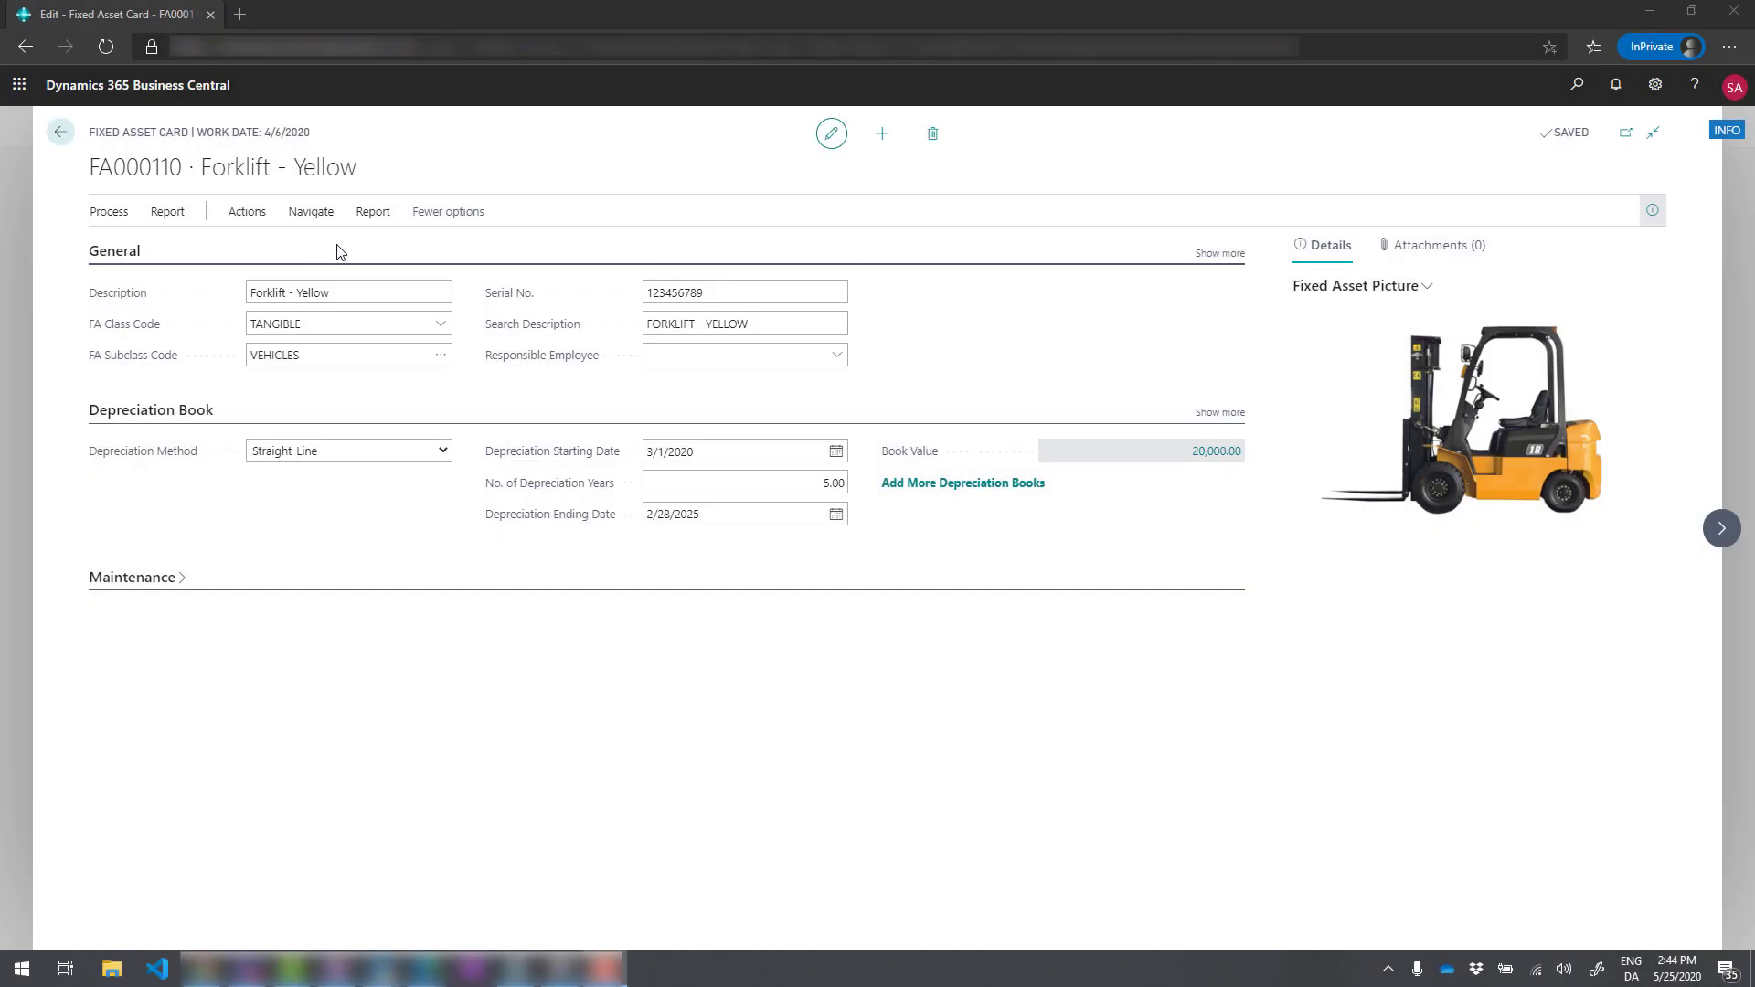
Preview the Fixed Asset Register report from the Forklift - Yellow card and return to the fixed assets list
{"action": "left_click", "coordinate": [372, 212]}
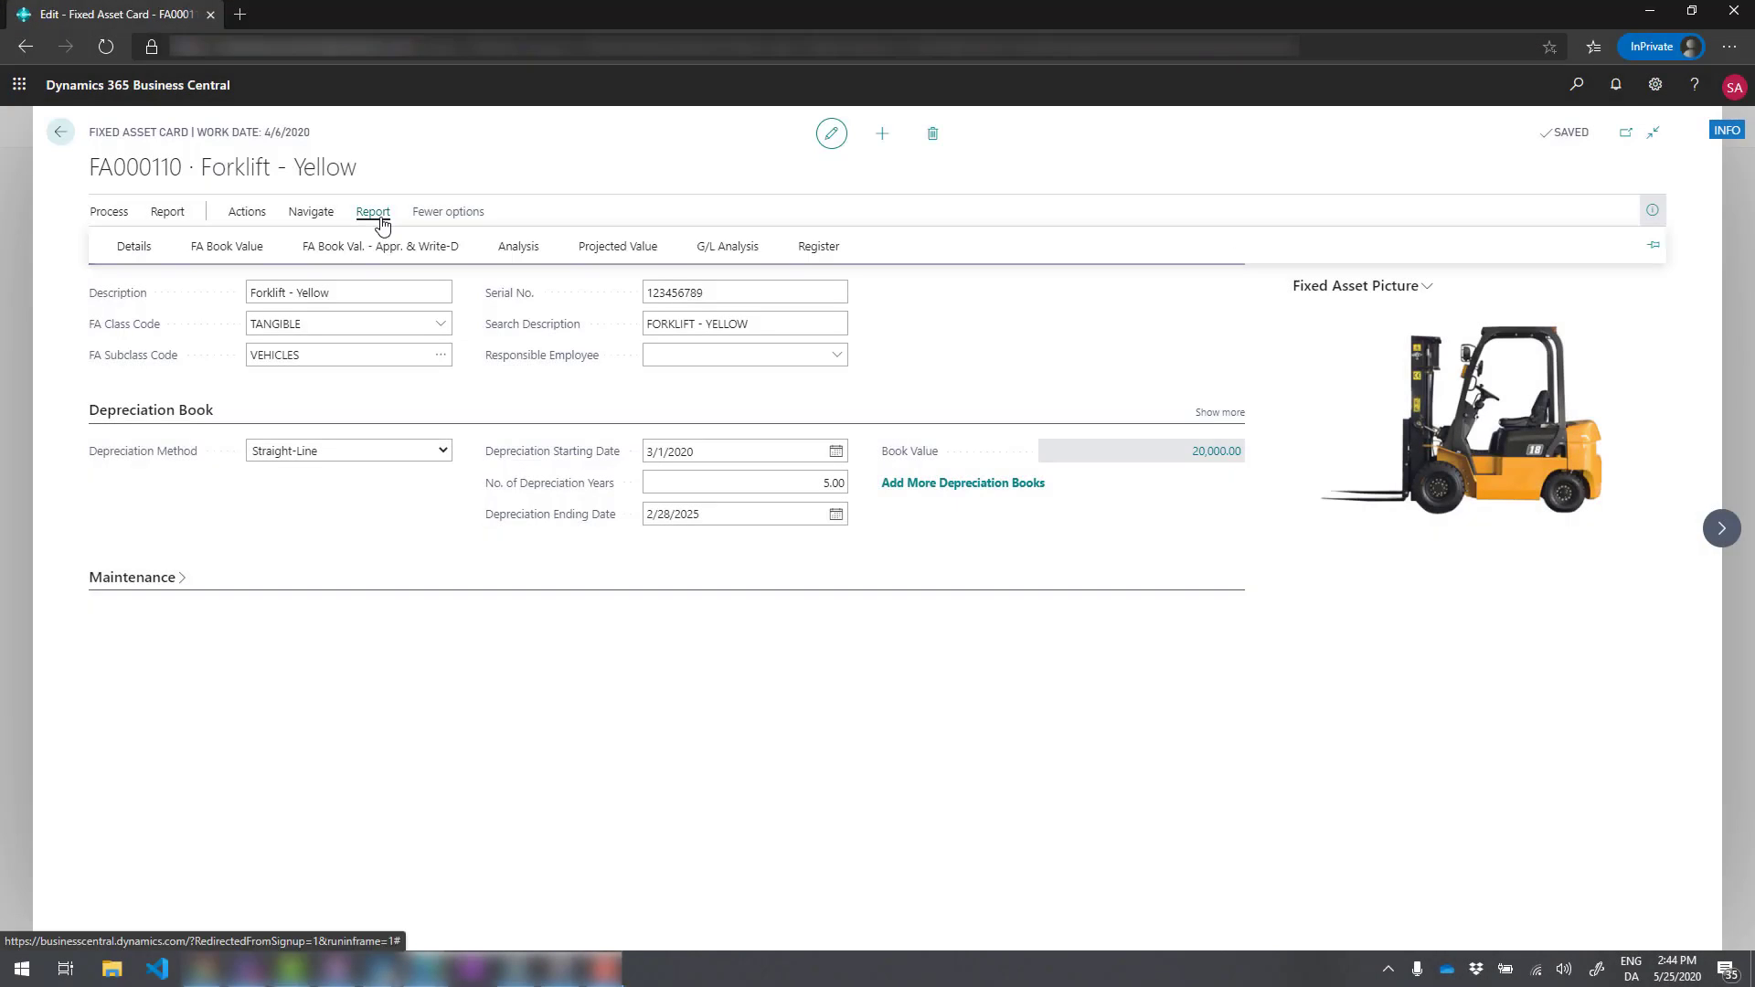
{"action": "left_click", "coordinate": [809, 249]}
{"action": "left_click", "coordinate": [954, 457]}
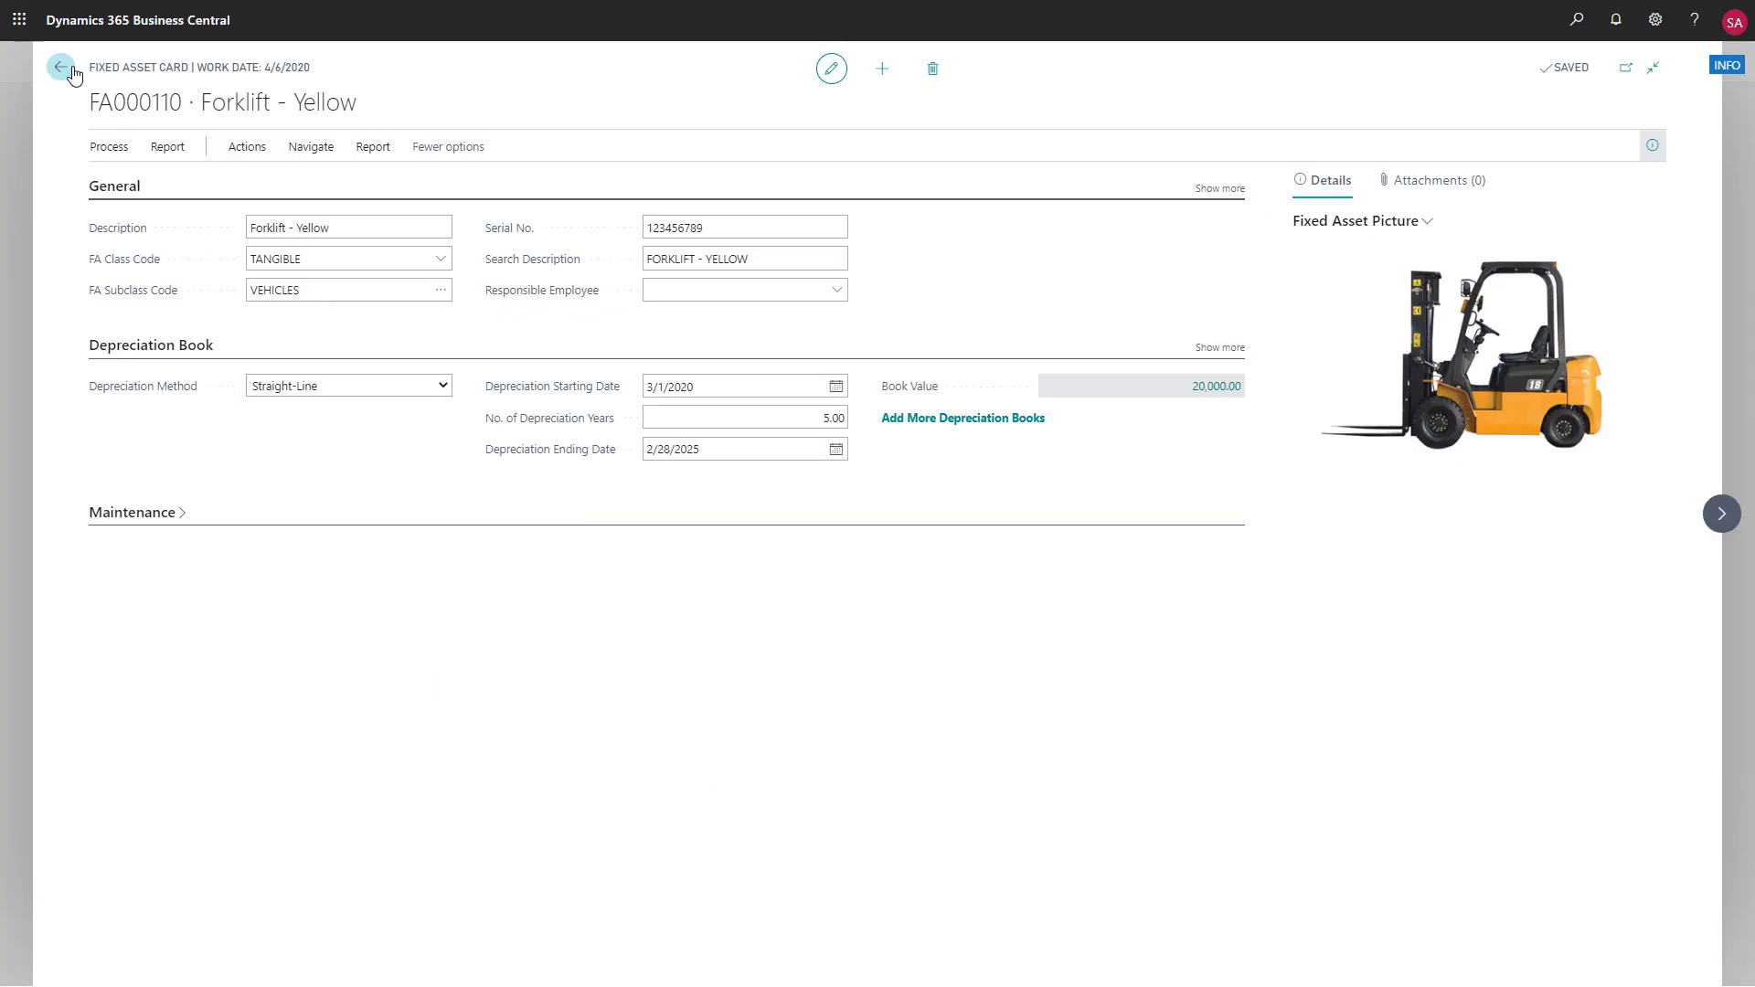
{"action": "left_click", "coordinate": [72, 67]}
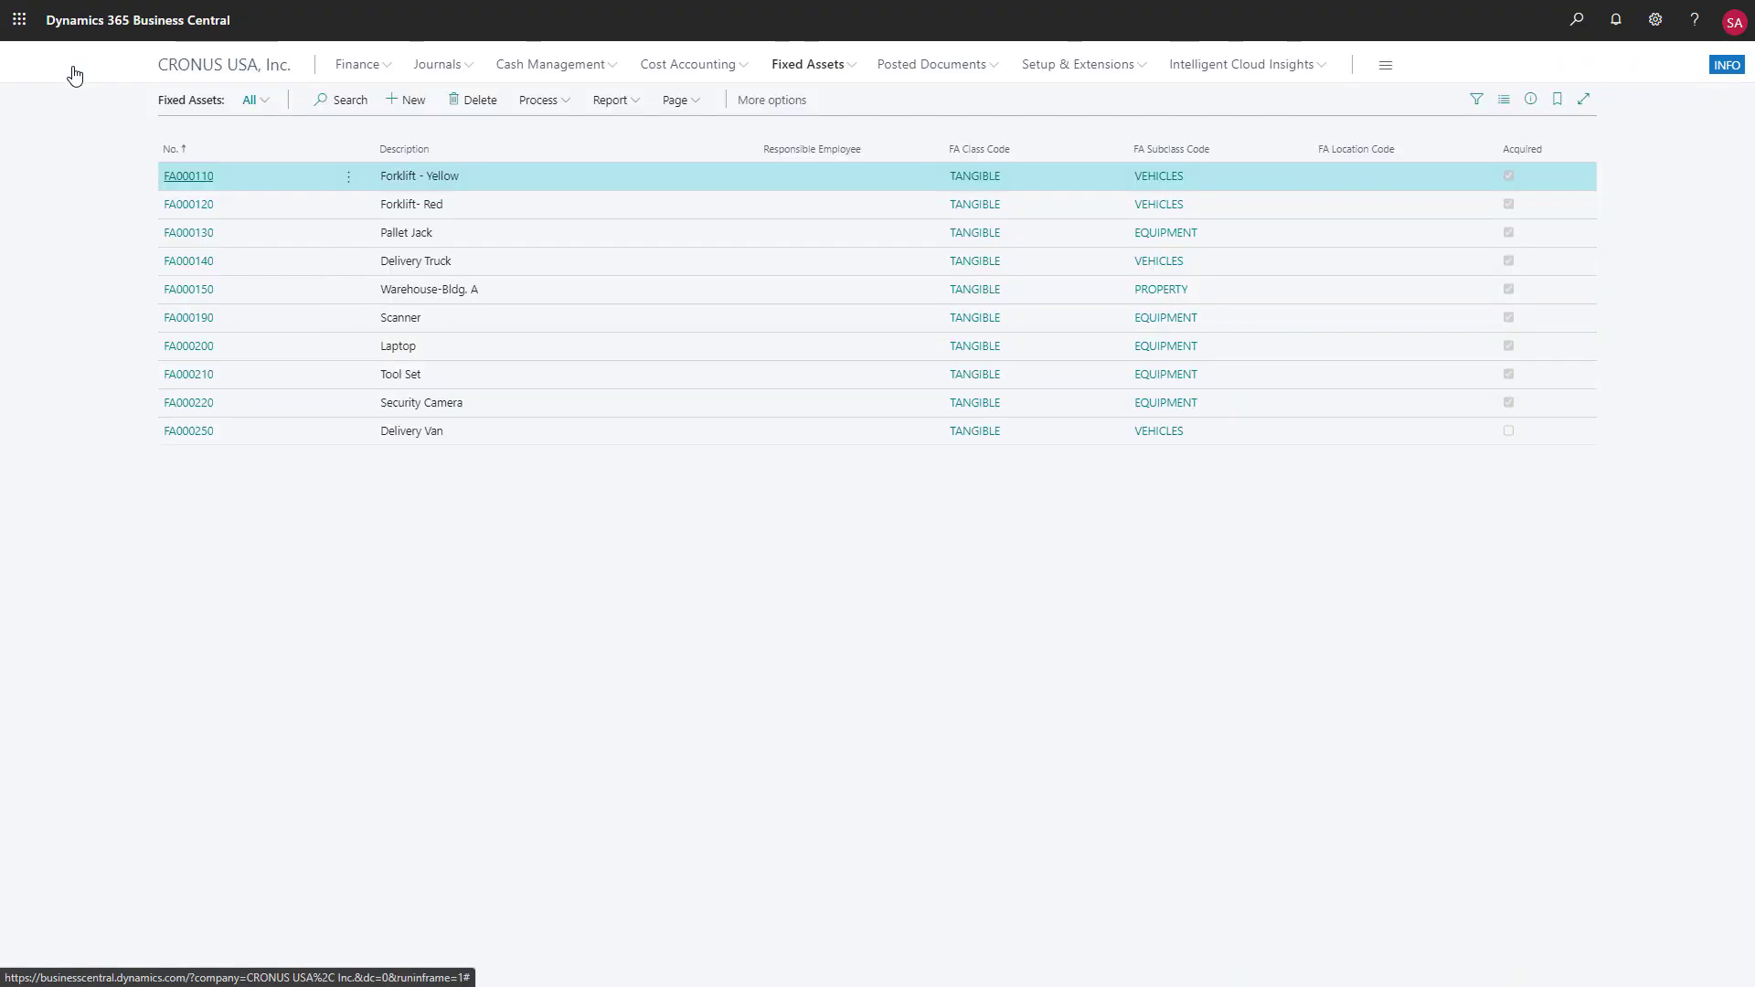
Examine the FA posting type options on the journal line in the DEFAULT batch of the Fixed Assets G/L Journals, leaving the line unedited
{"action": "left_click", "coordinate": [848, 68]}
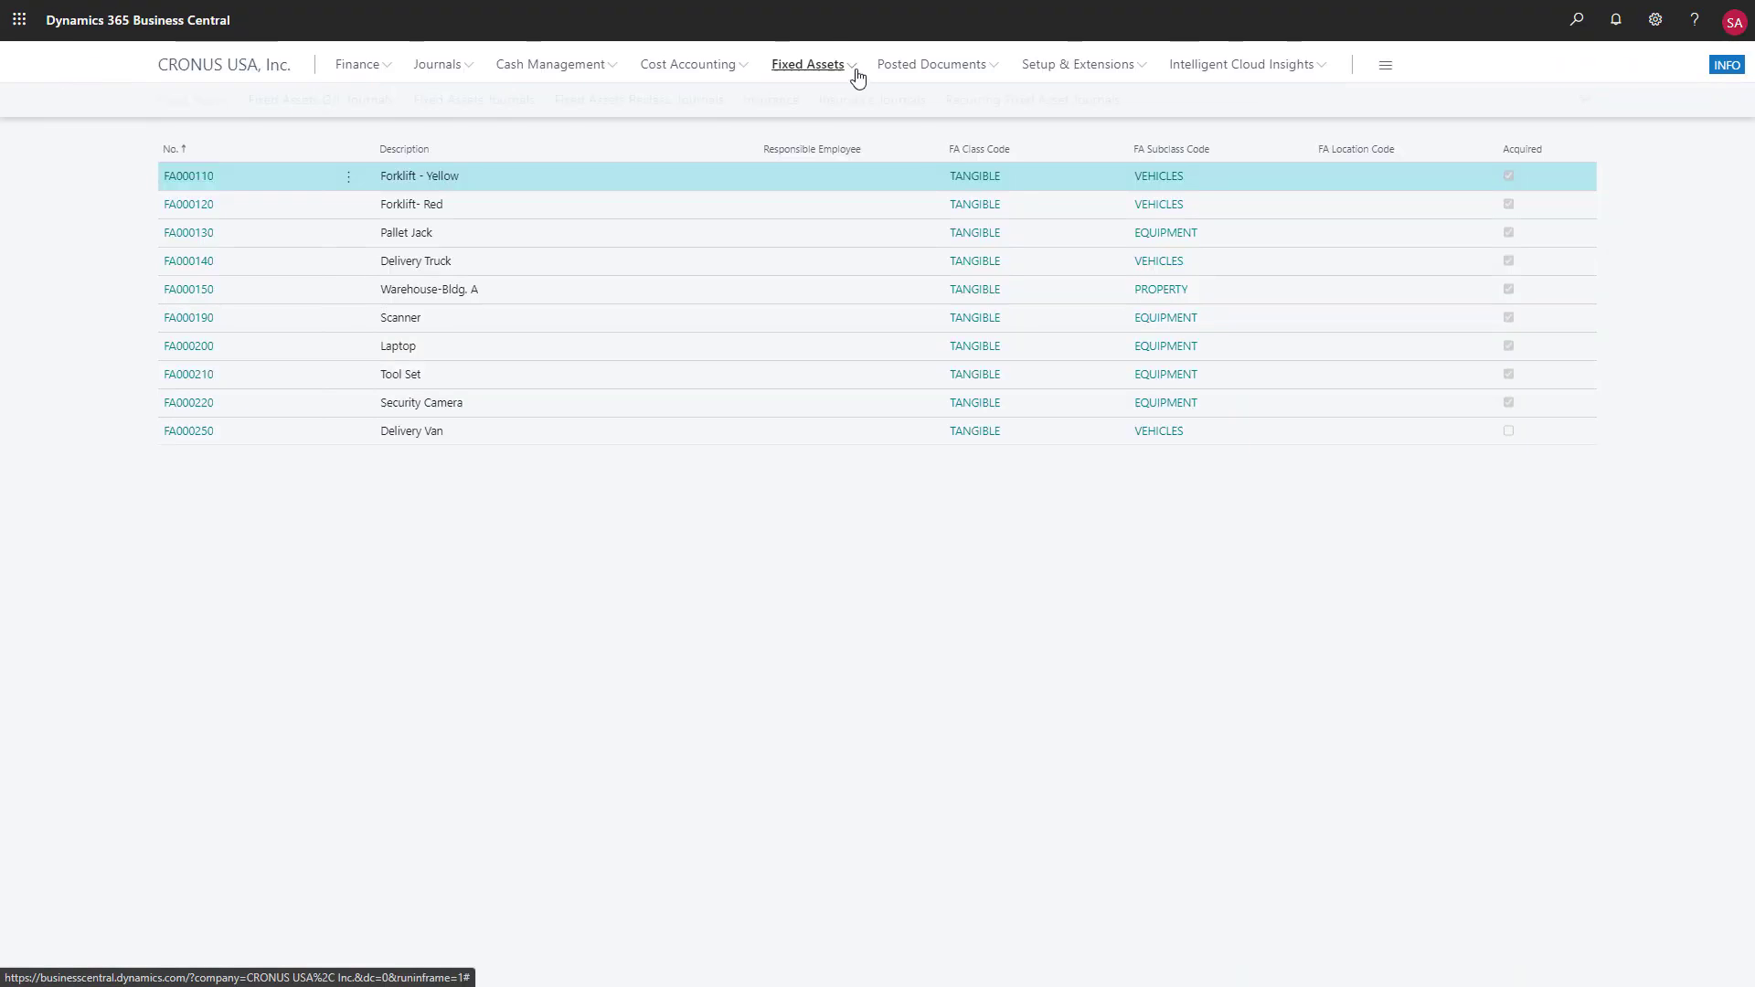
{"action": "left_click", "coordinate": [347, 107]}
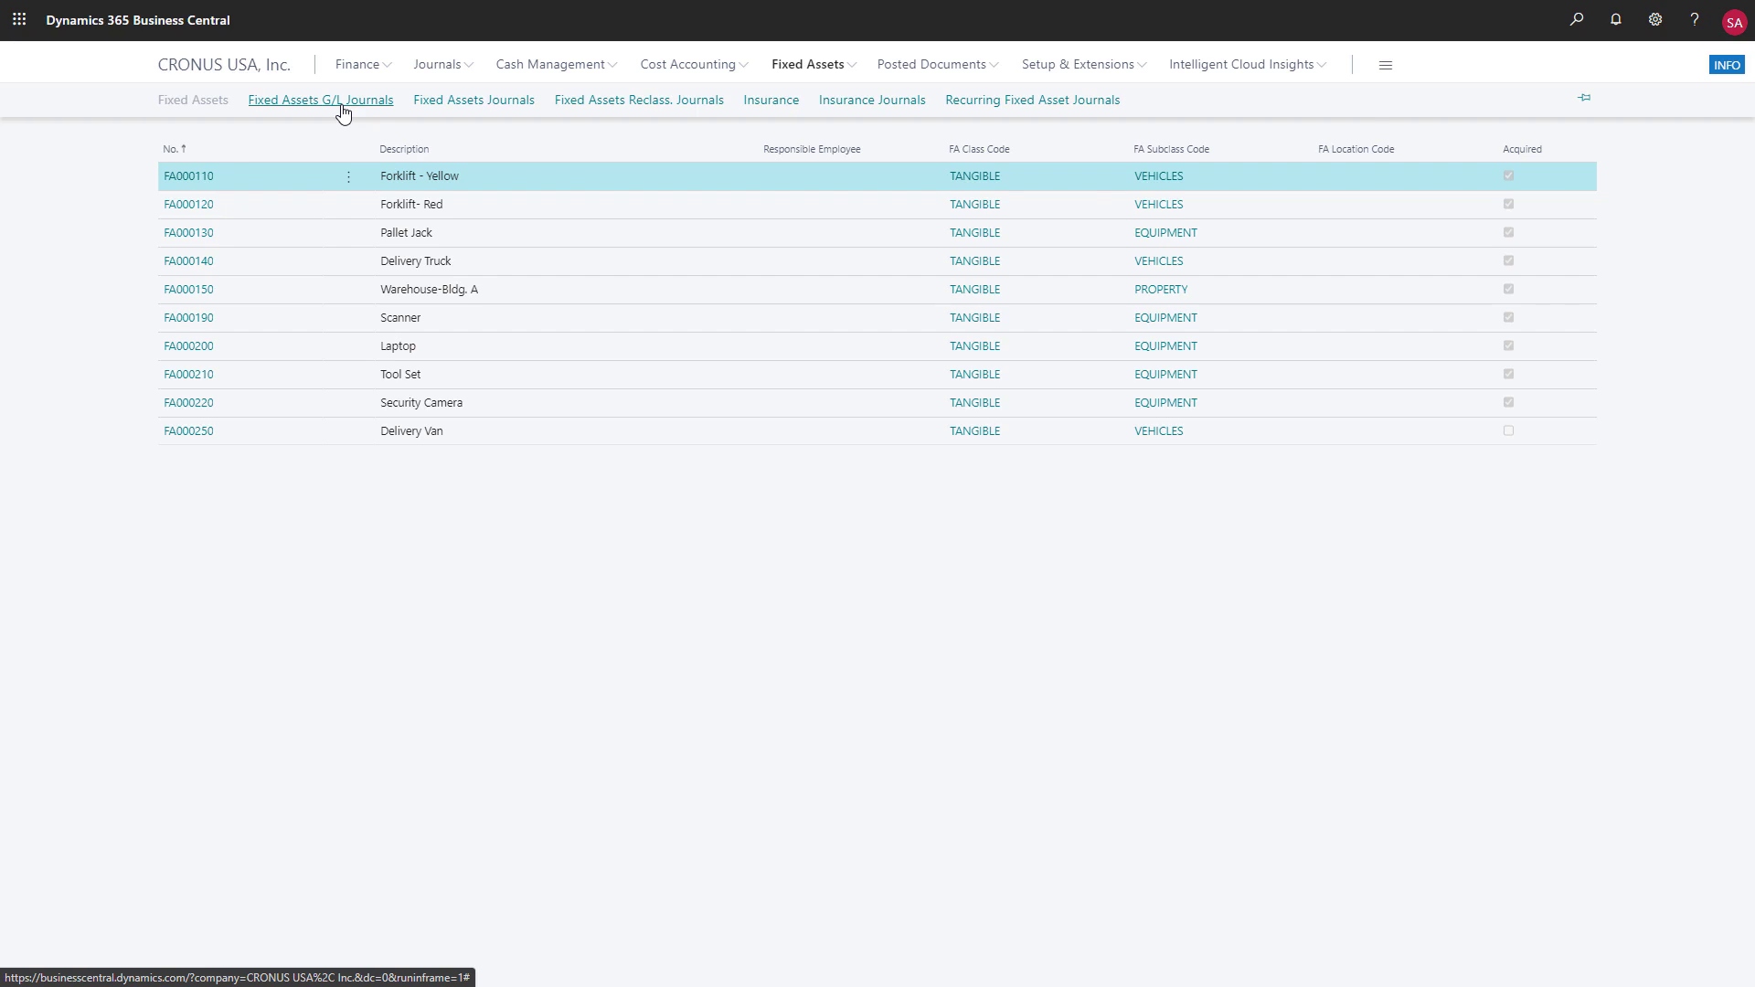
{"action": "left_click", "coordinate": [196, 222]}
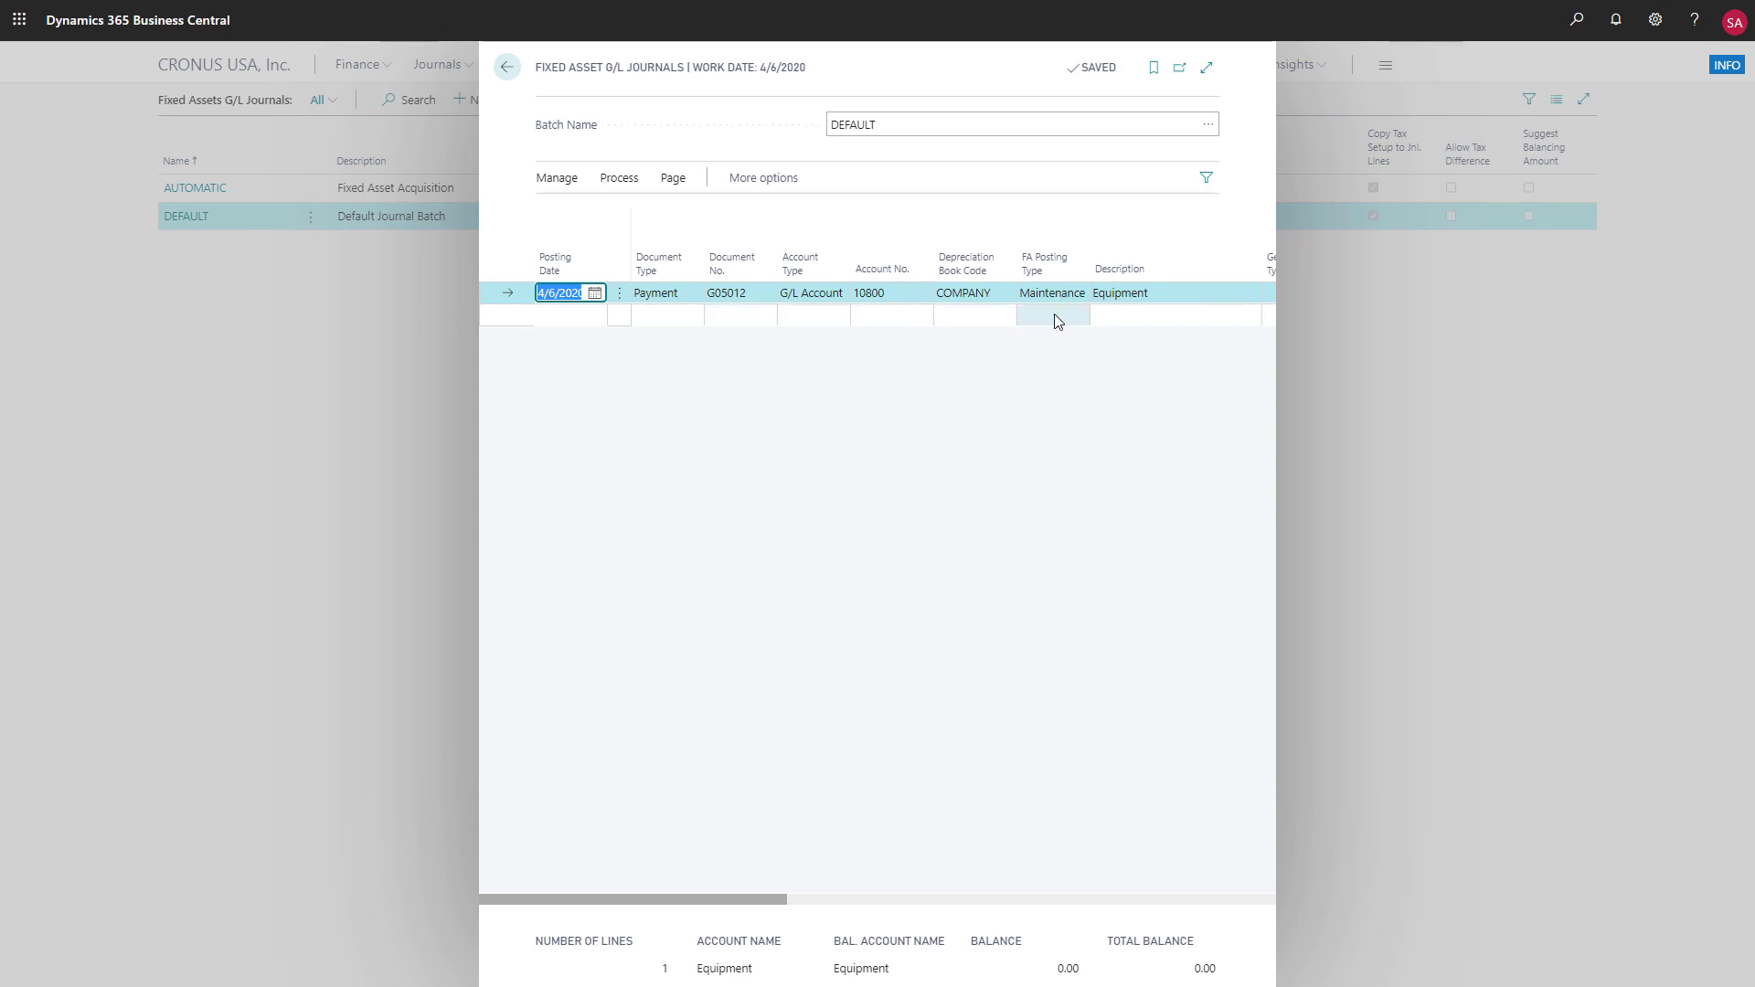
{"action": "left_click", "coordinate": [1079, 294]}
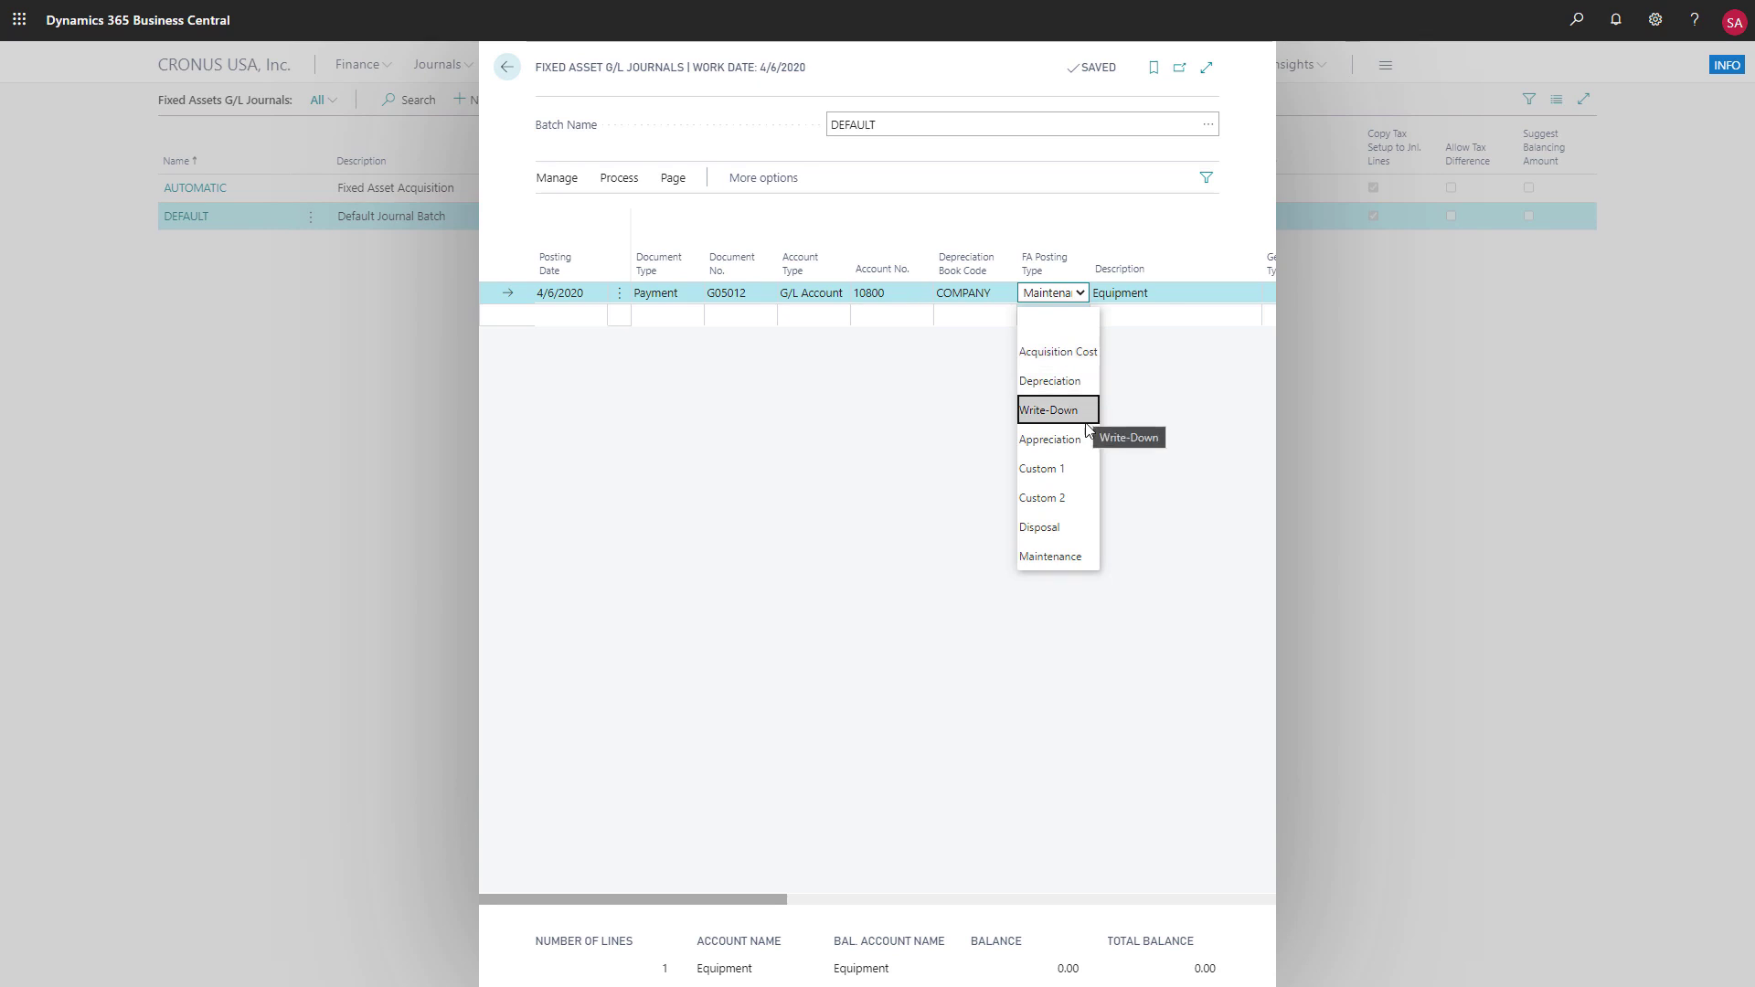
{"action": "left_click", "coordinate": [1130, 405]}
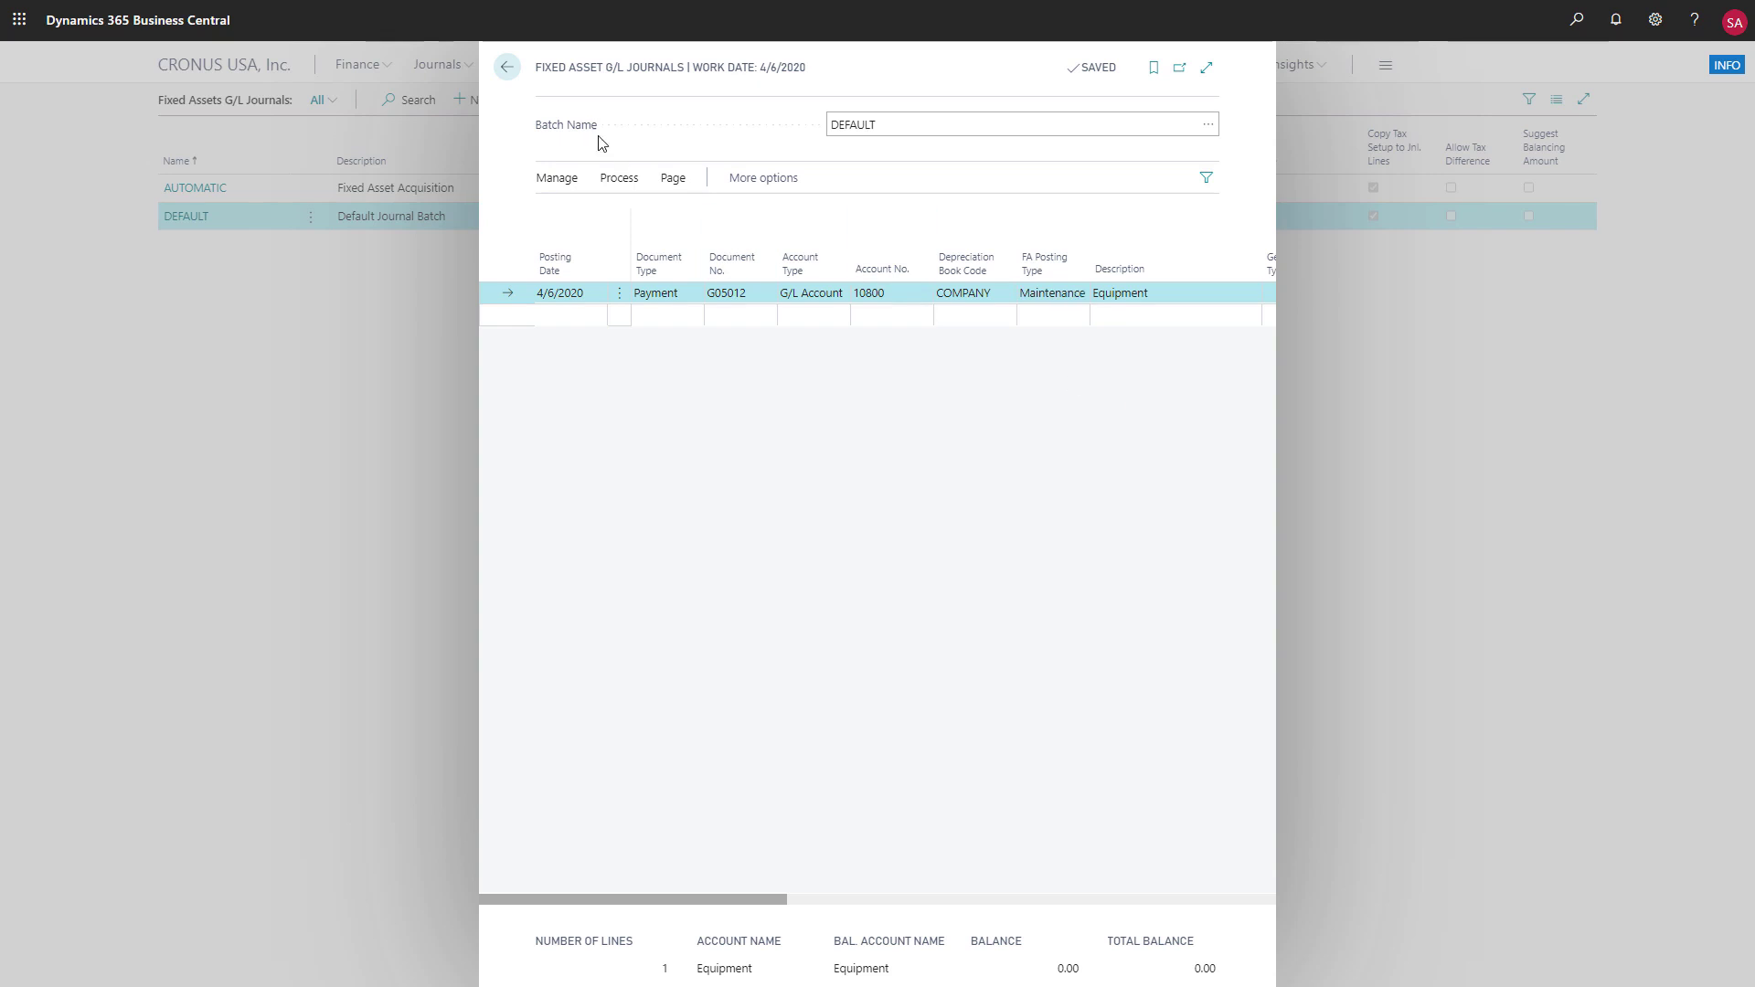
{"action": "left_click", "coordinate": [507, 69]}
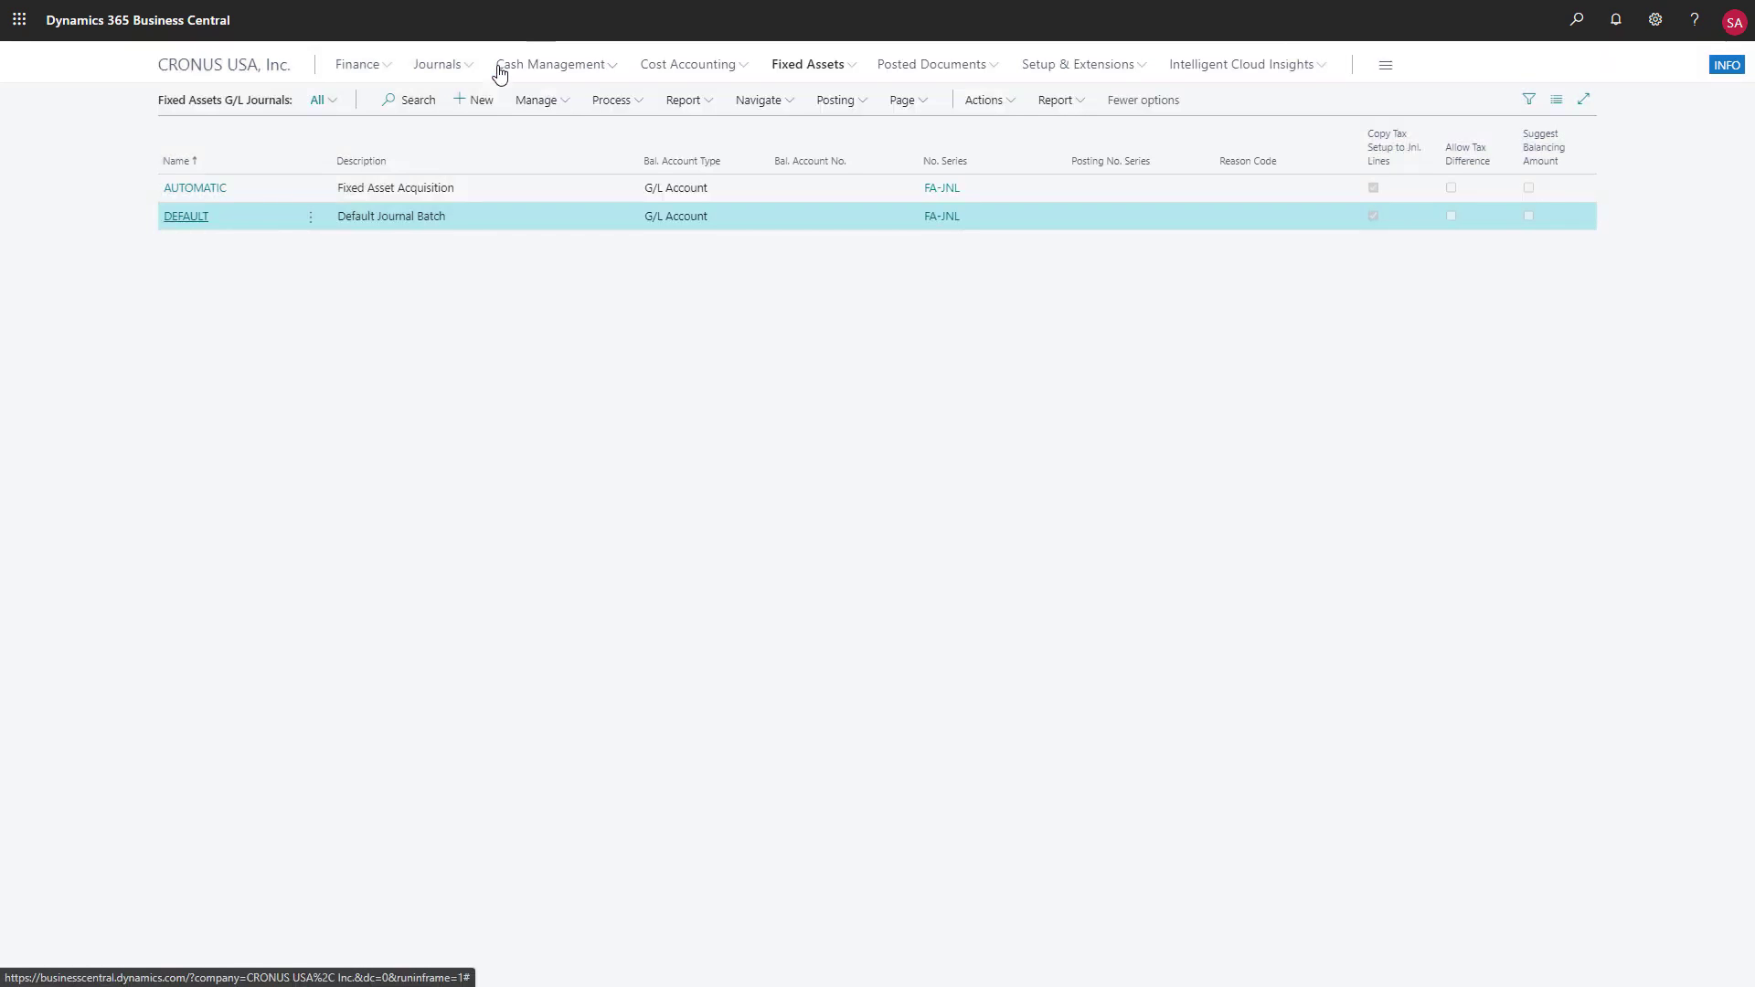
Look through the standard and extended report choices of the fixed assets list, including Analysis and Projected Value, and return to the fixed assets area
{"action": "left_click", "coordinate": [851, 66]}
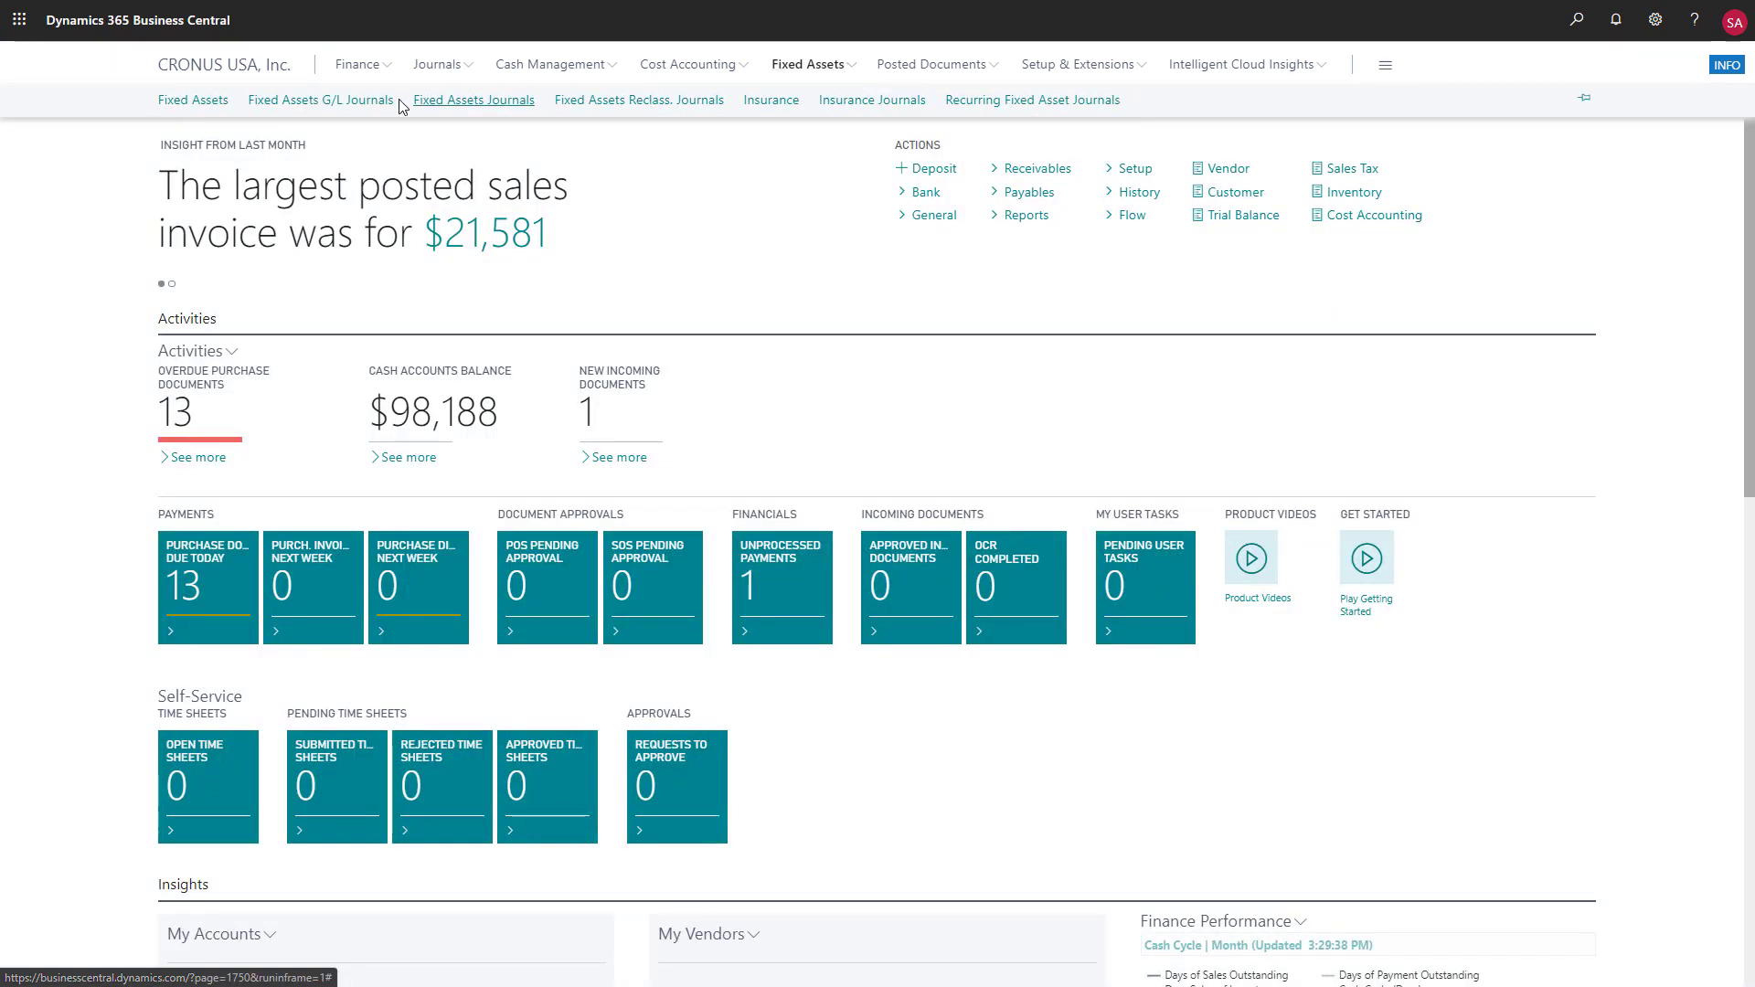
{"action": "left_click", "coordinate": [221, 105]}
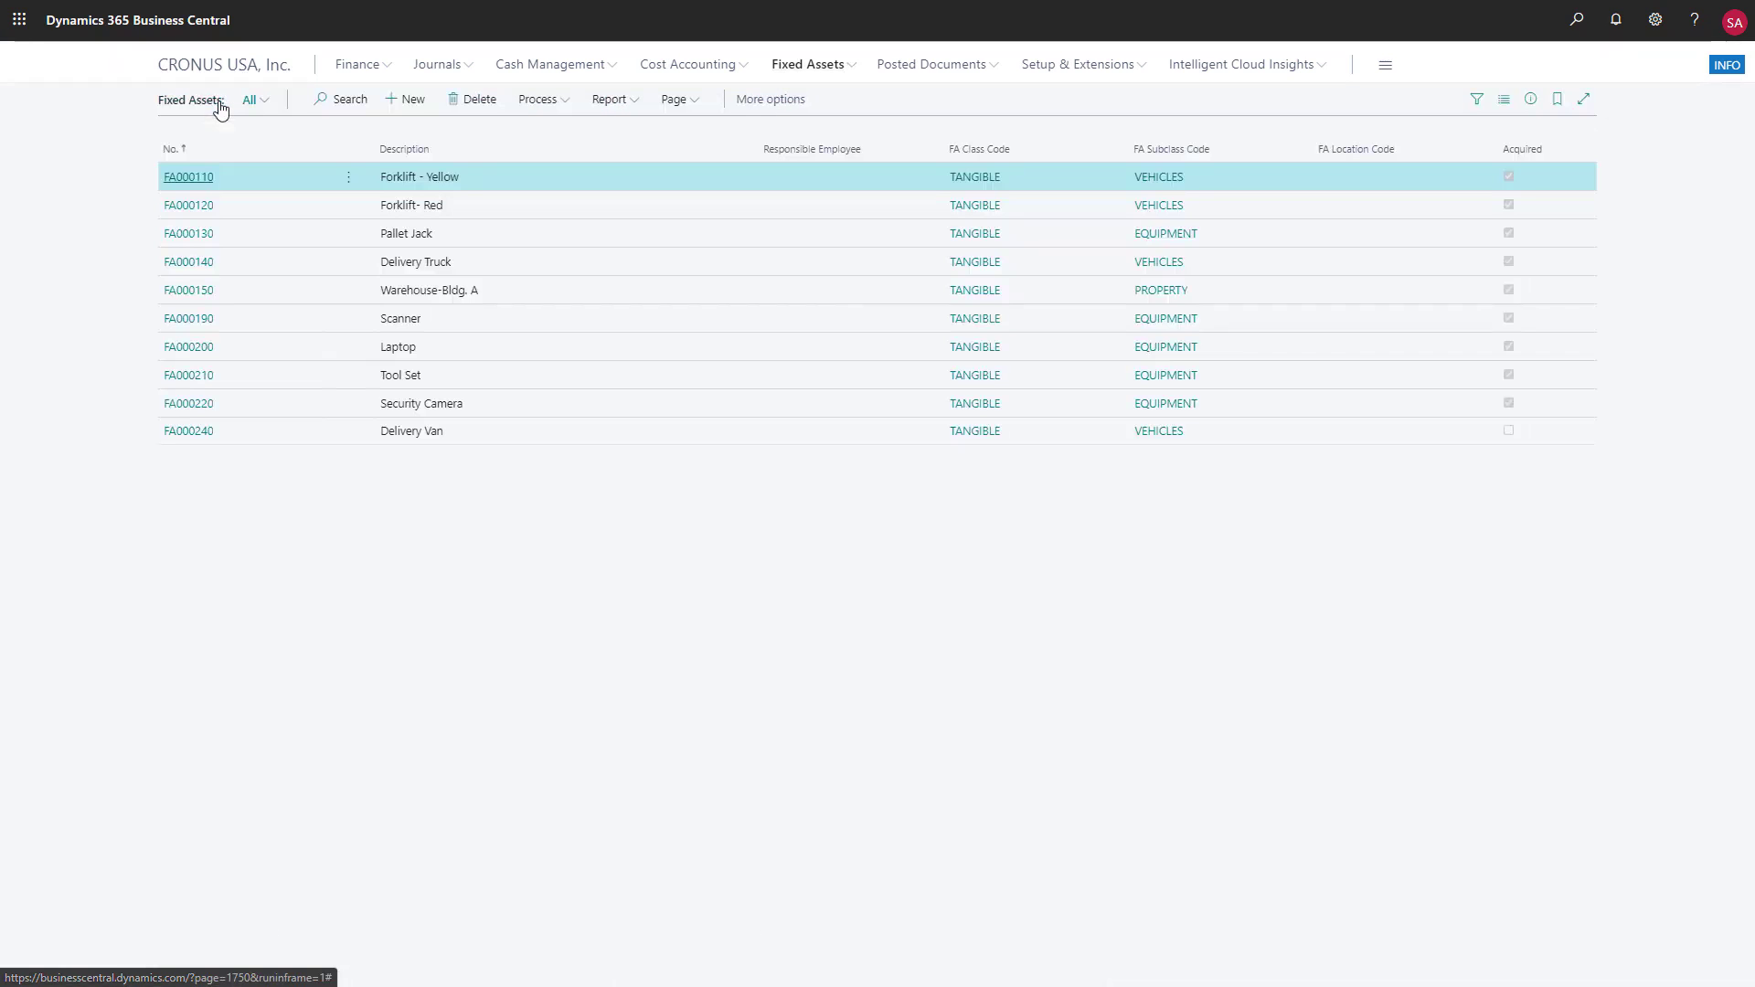
{"action": "left_click", "coordinate": [631, 104]}
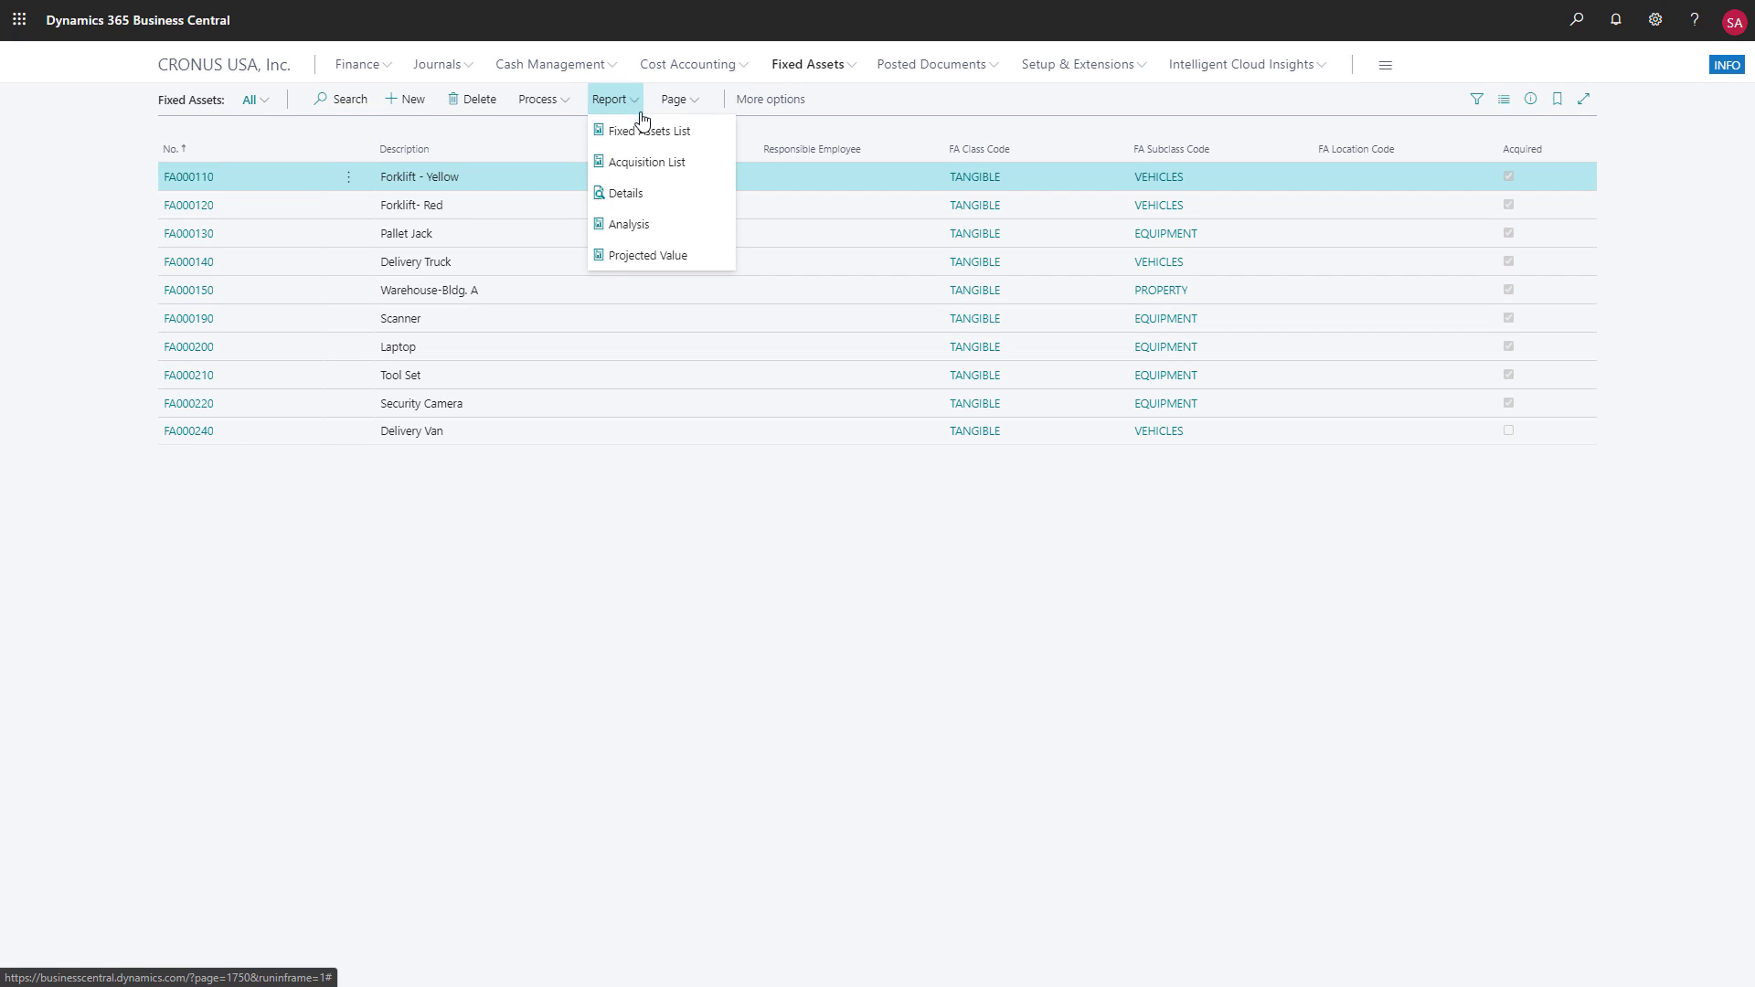
{"action": "left_click", "coordinate": [645, 225]}
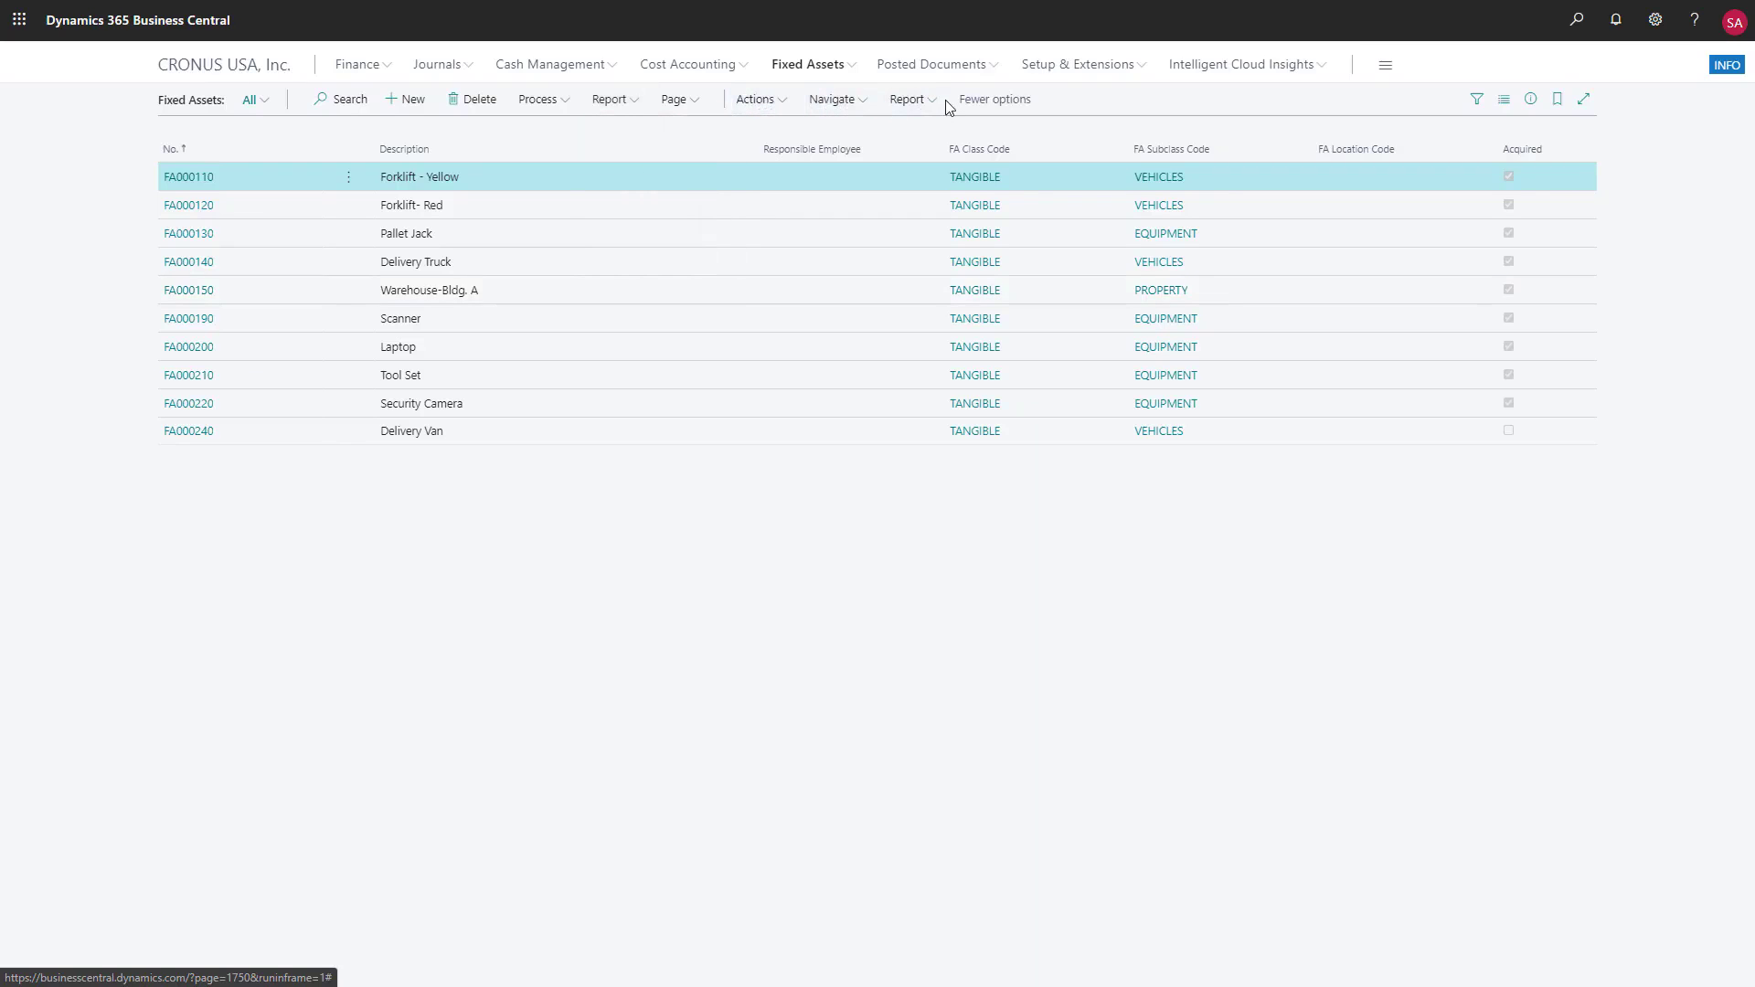
{"action": "left_click", "coordinate": [915, 102]}
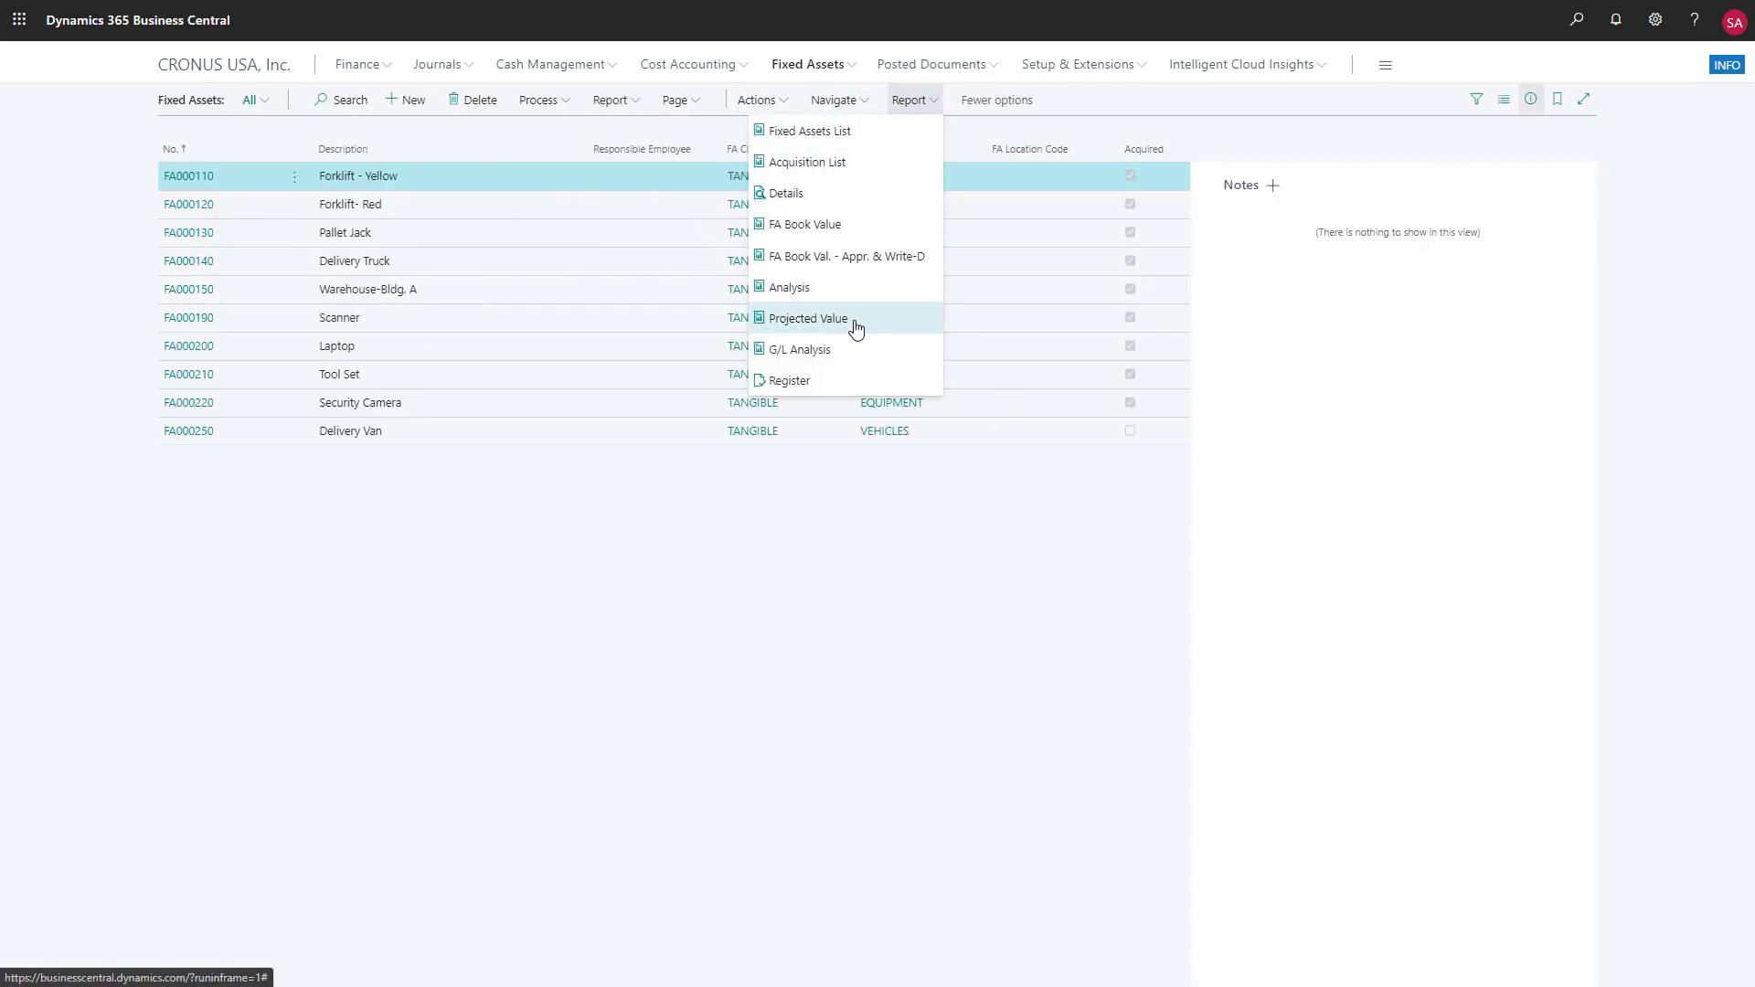
{"action": "left_click", "coordinate": [855, 315]}
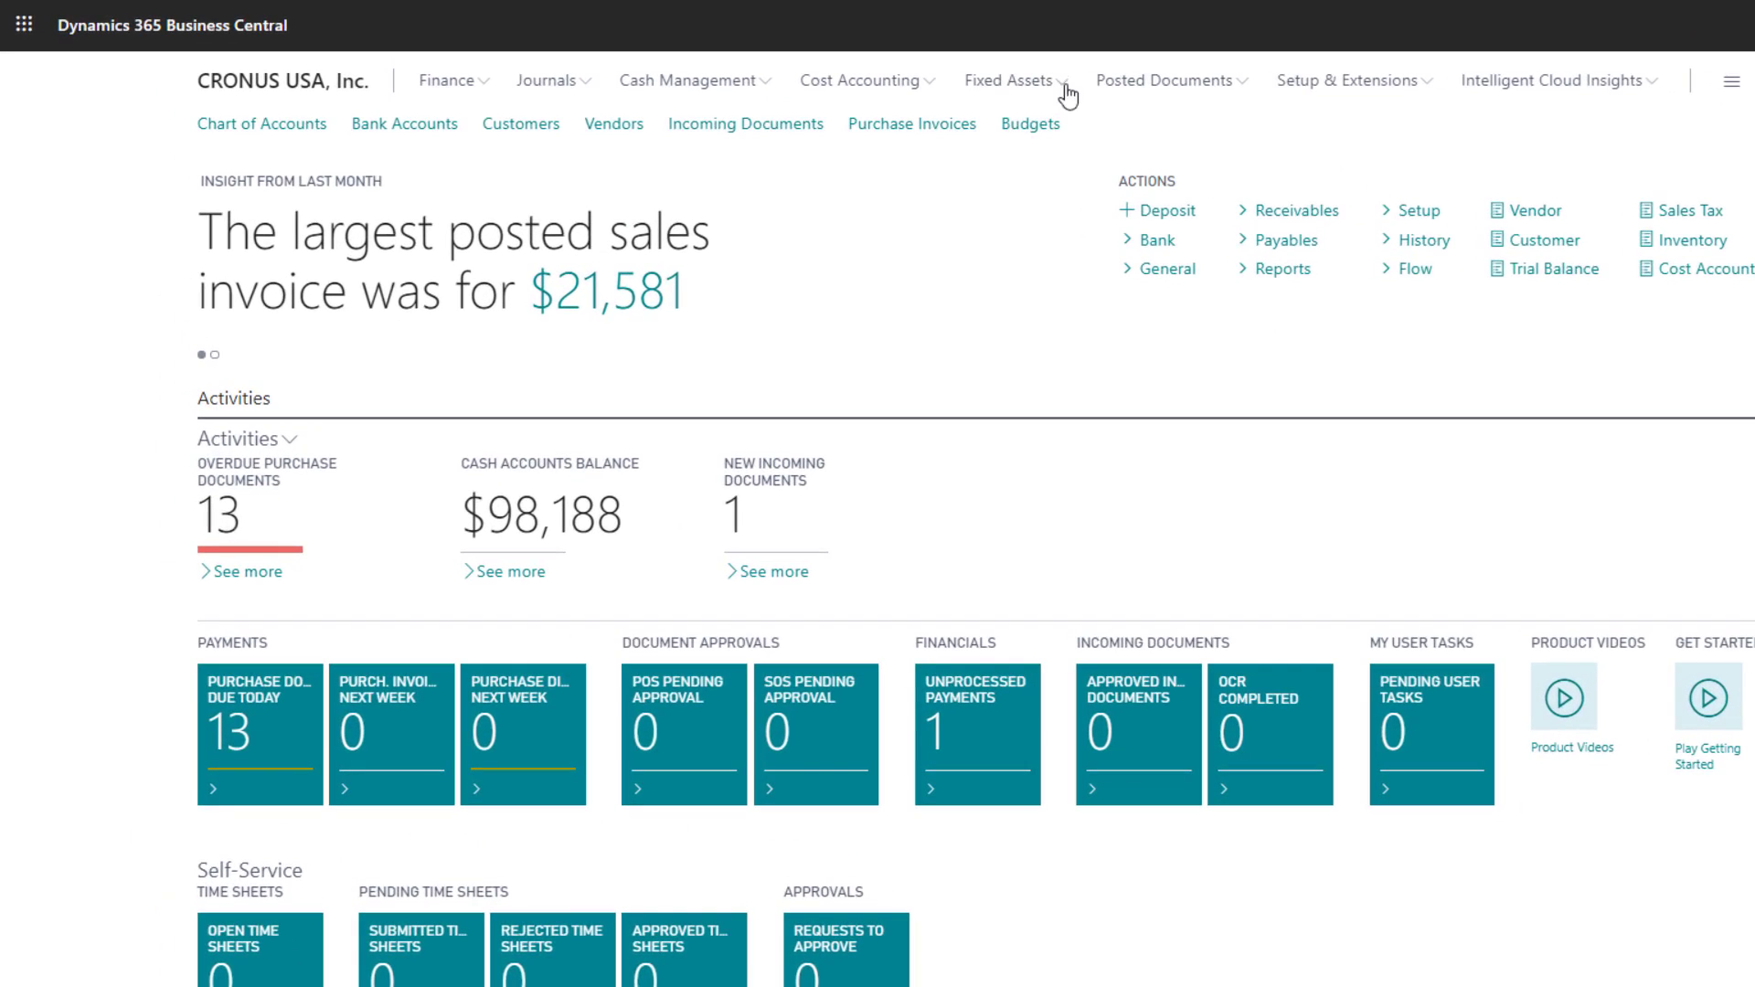
{"action": "left_click", "coordinate": [1065, 87]}
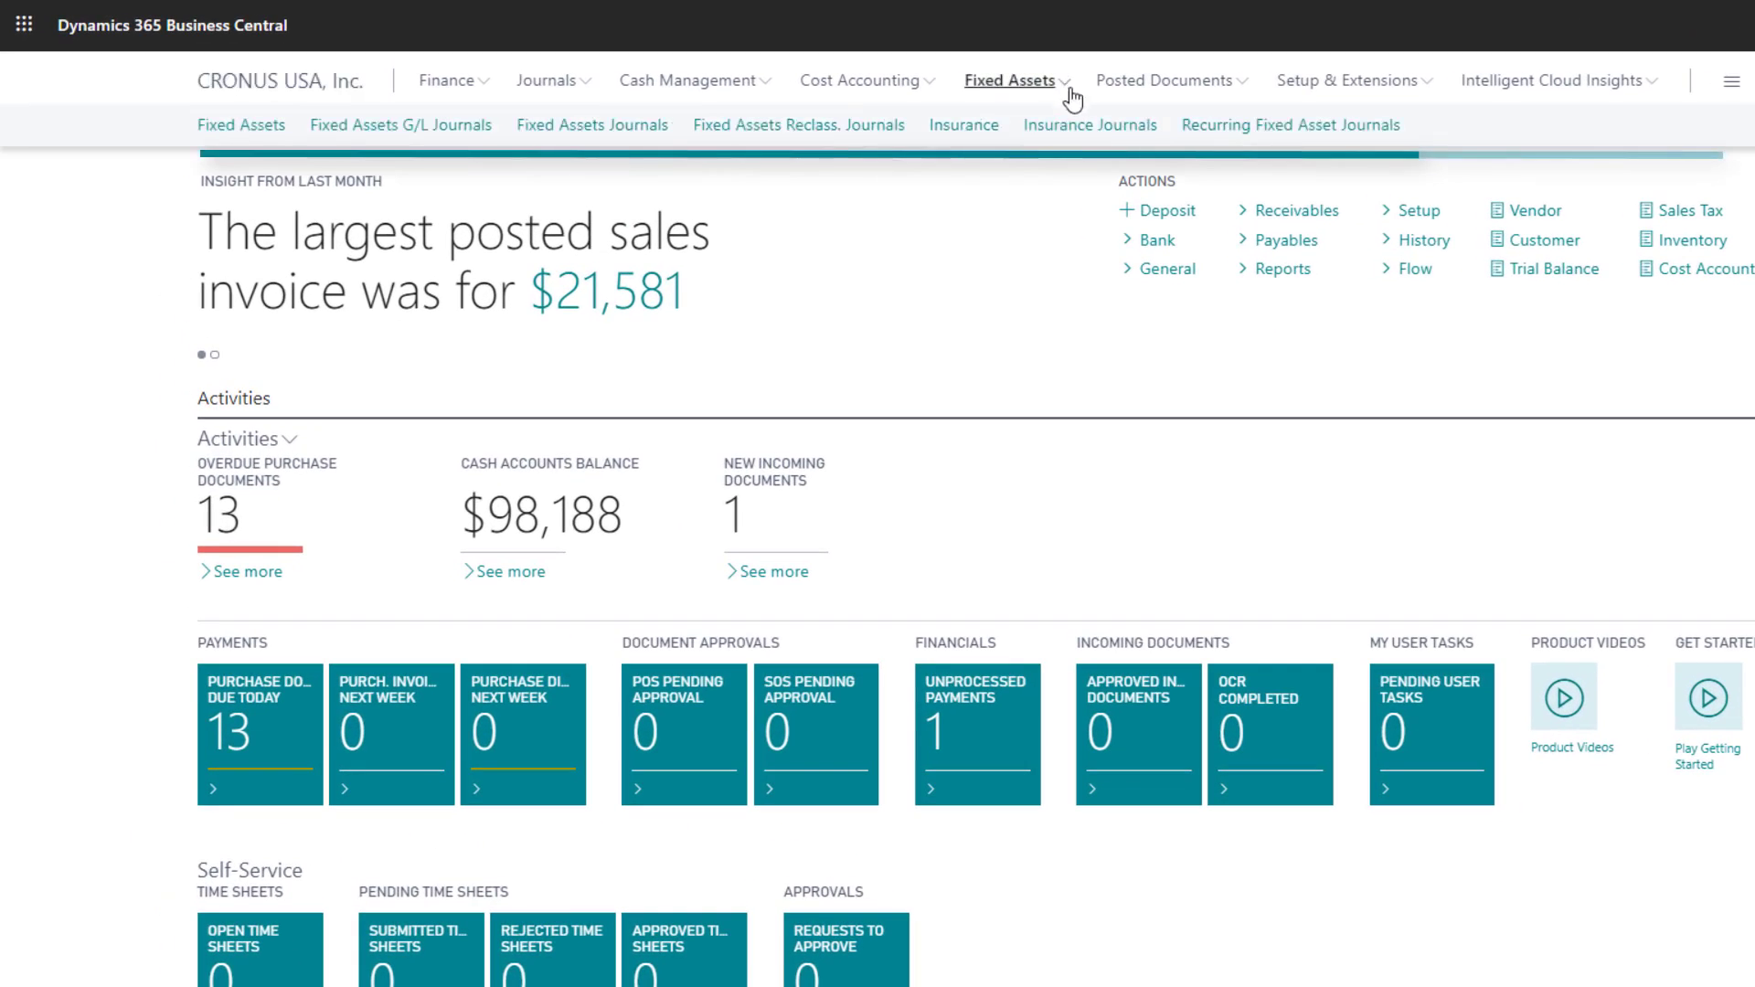